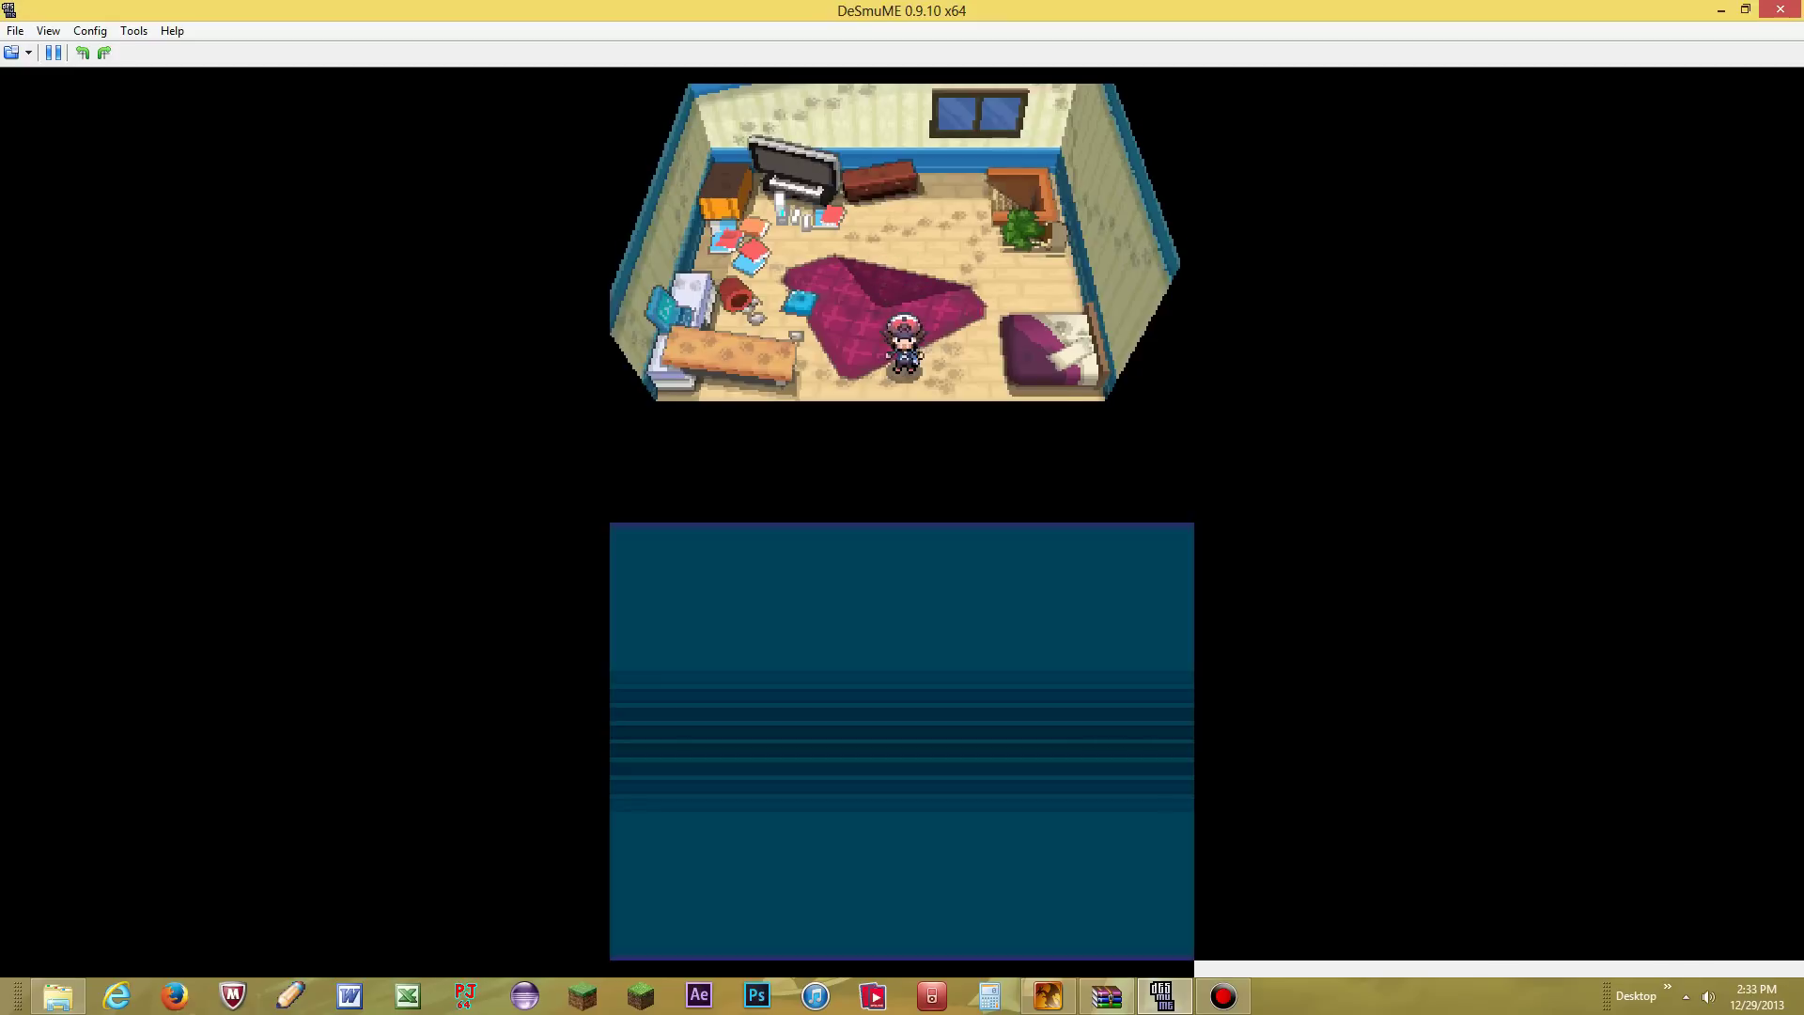
pyautogui.press('Right')
pyautogui.press('Down')
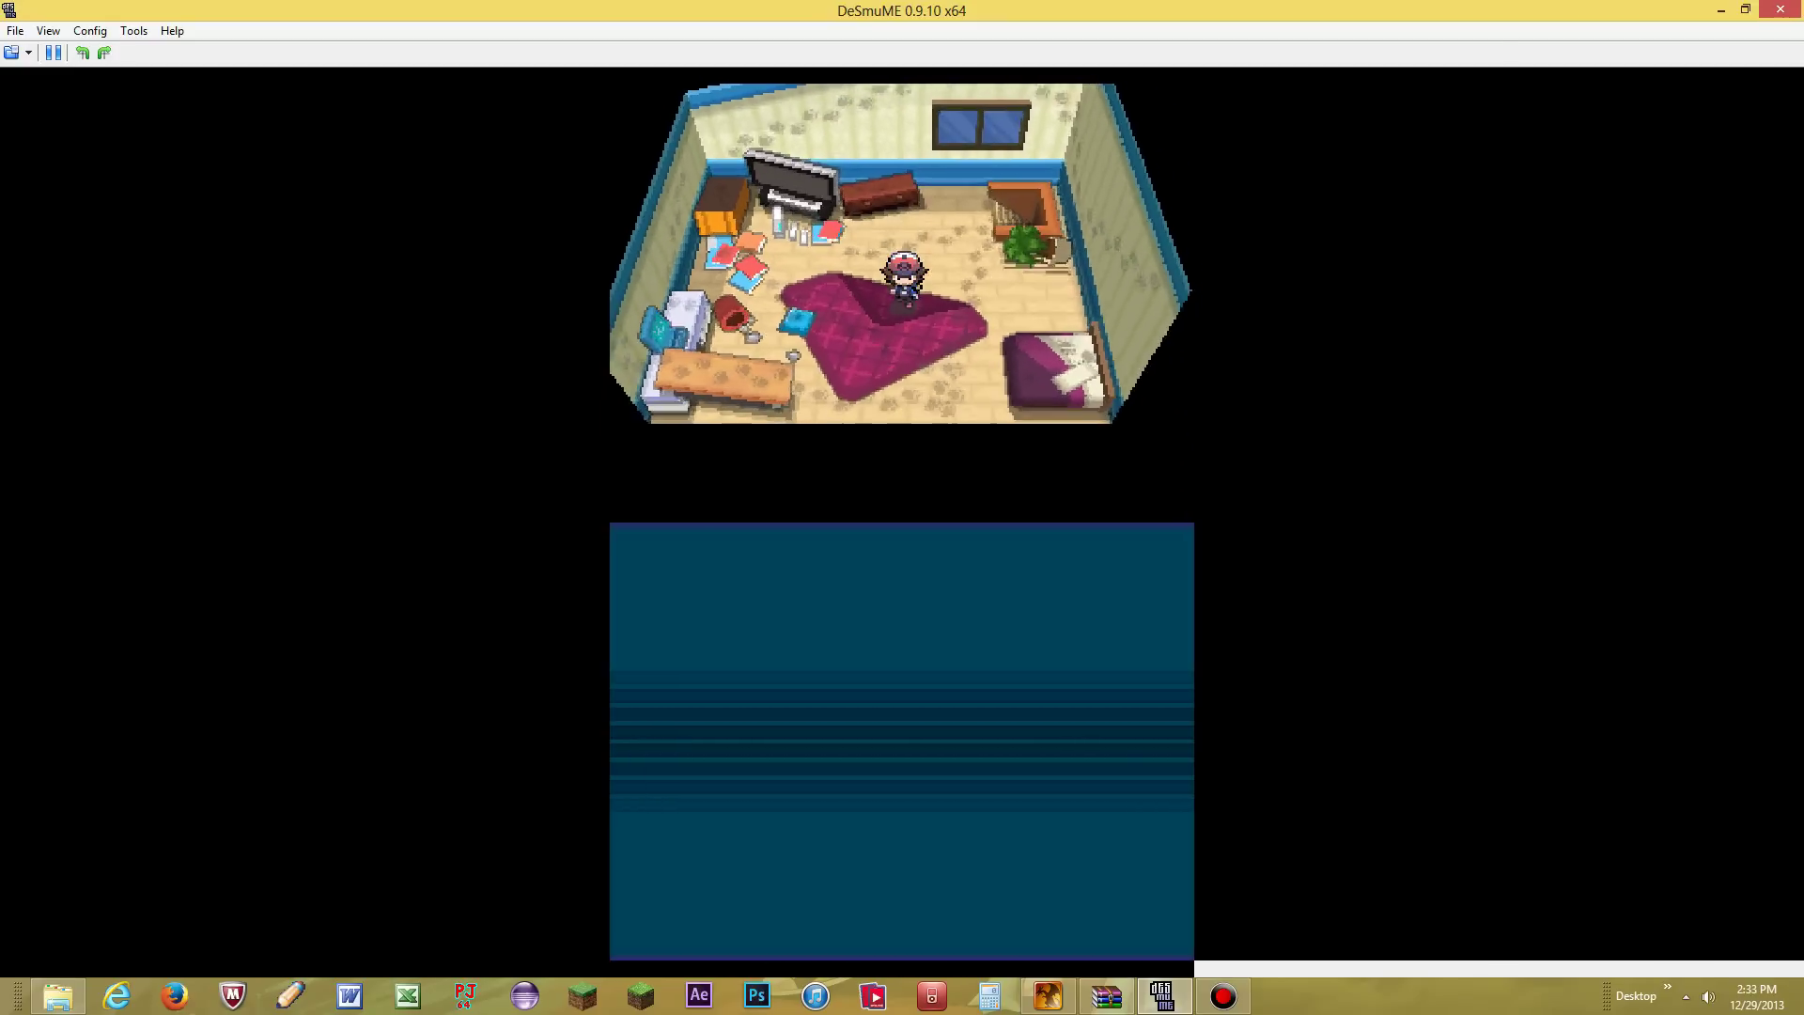
pyautogui.press('Left')
pyautogui.press('Up')
pyautogui.press('Down')
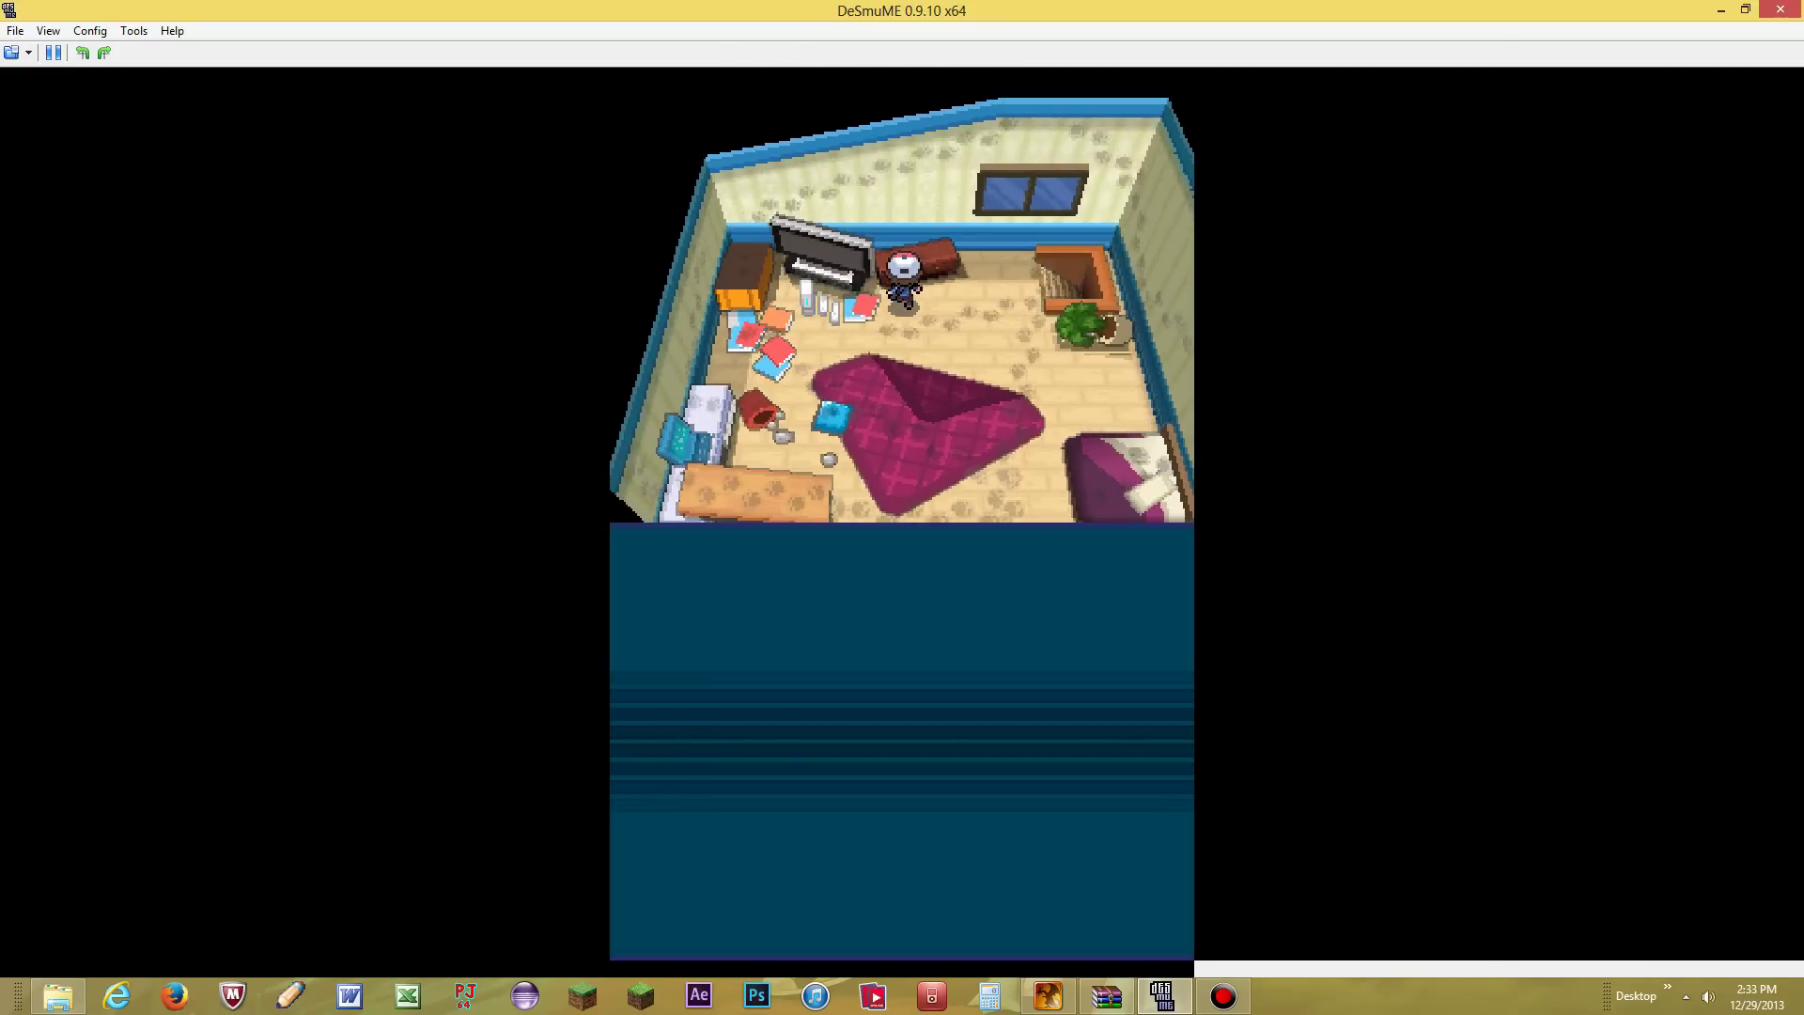
pyautogui.press('Up')
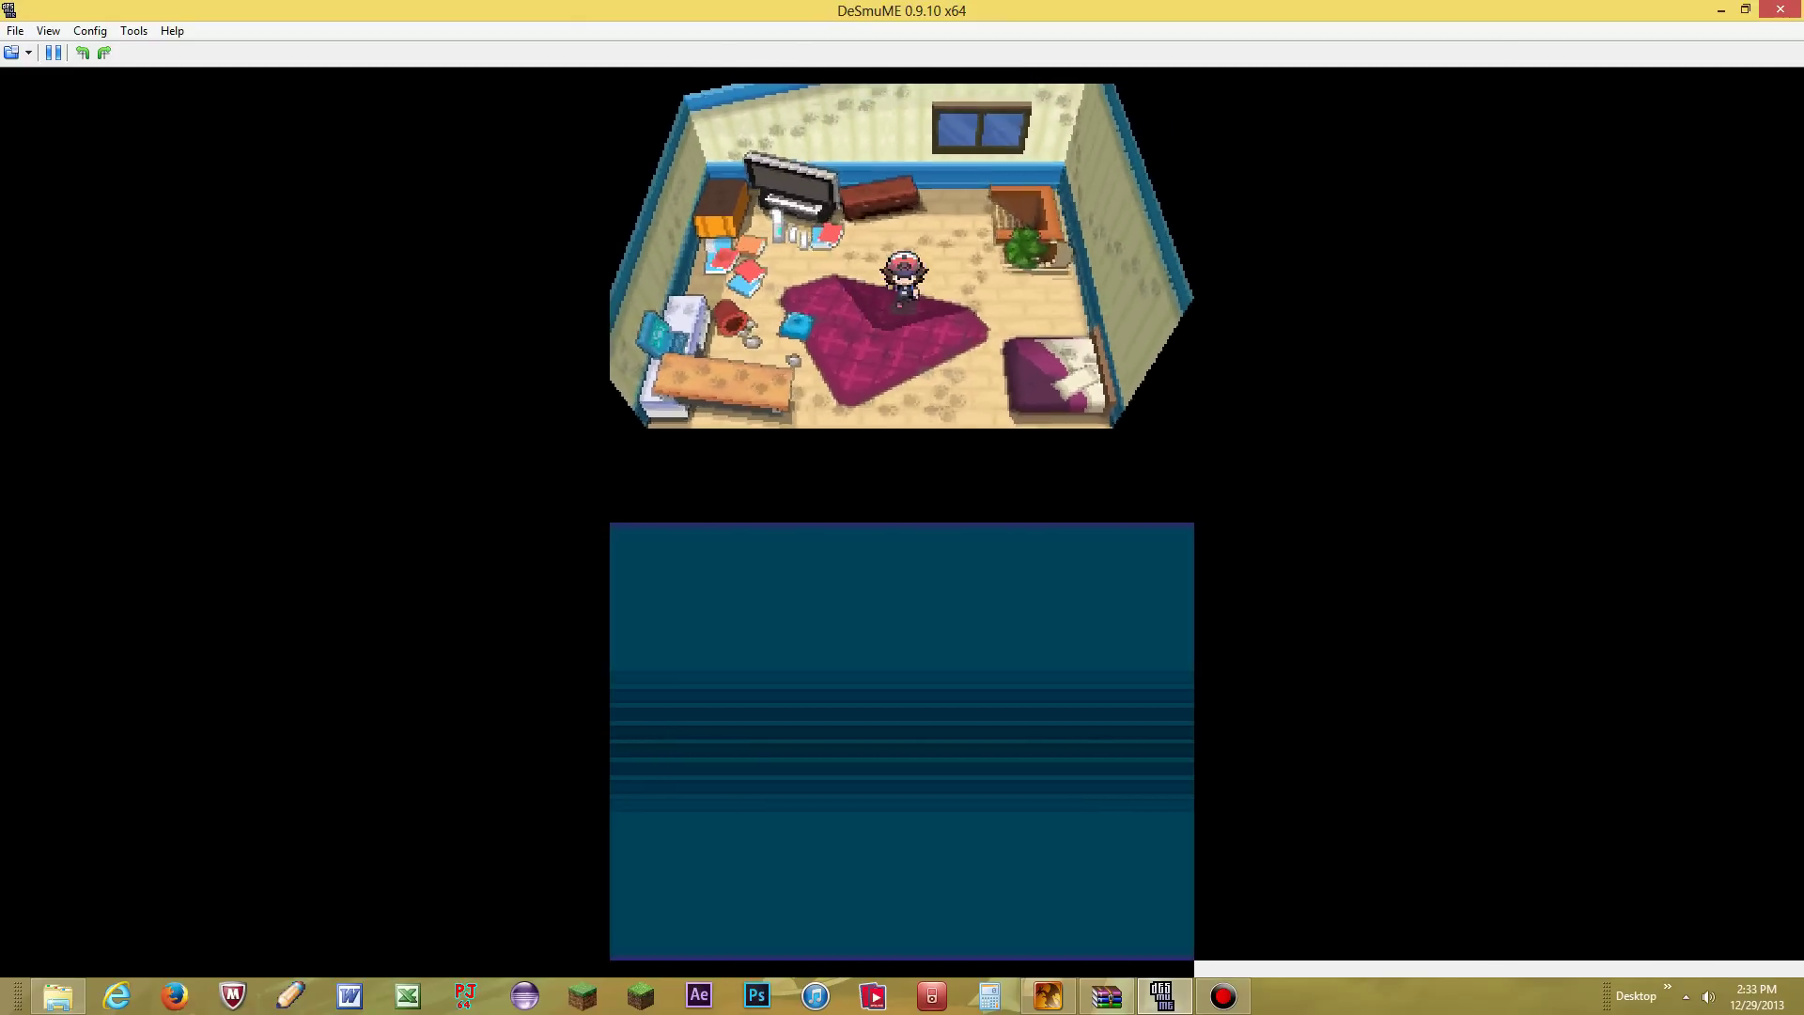
pyautogui.press('Down')
pyautogui.press('Down')
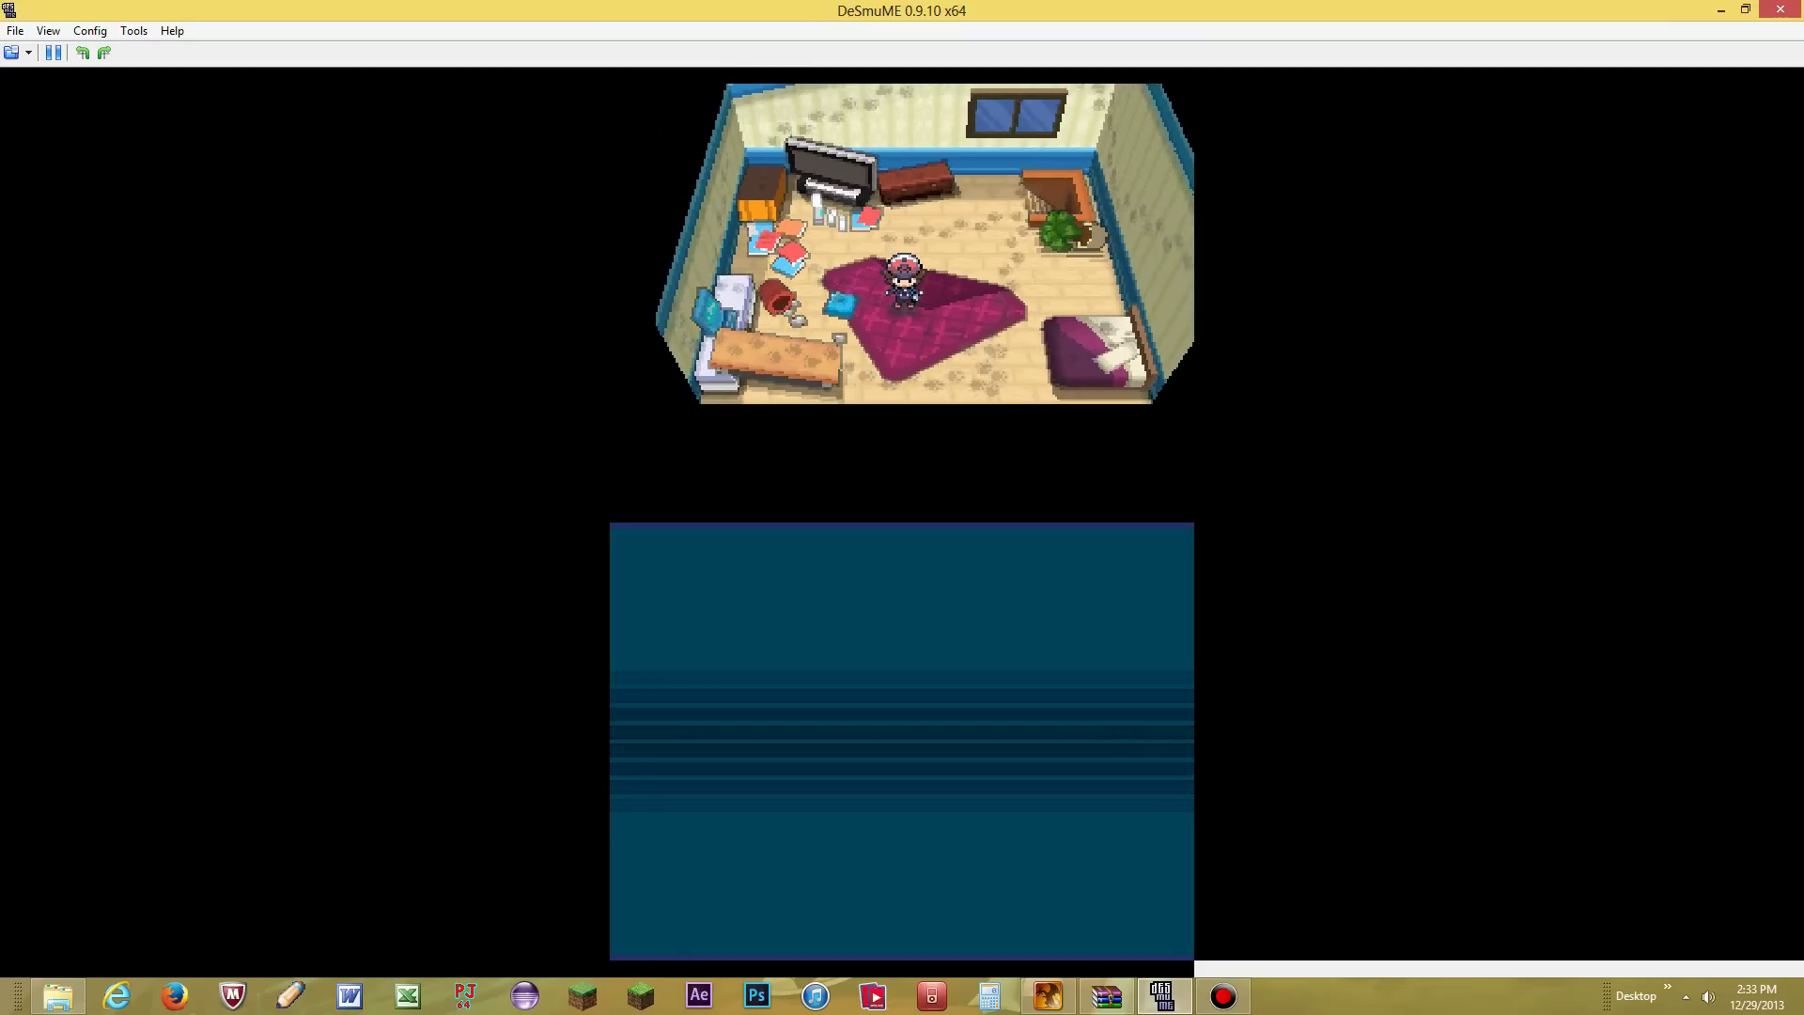
# Step: View the Pokémon party from the in-game menu and return to the bedroom
pyautogui.press('s')
pyautogui.press('x')
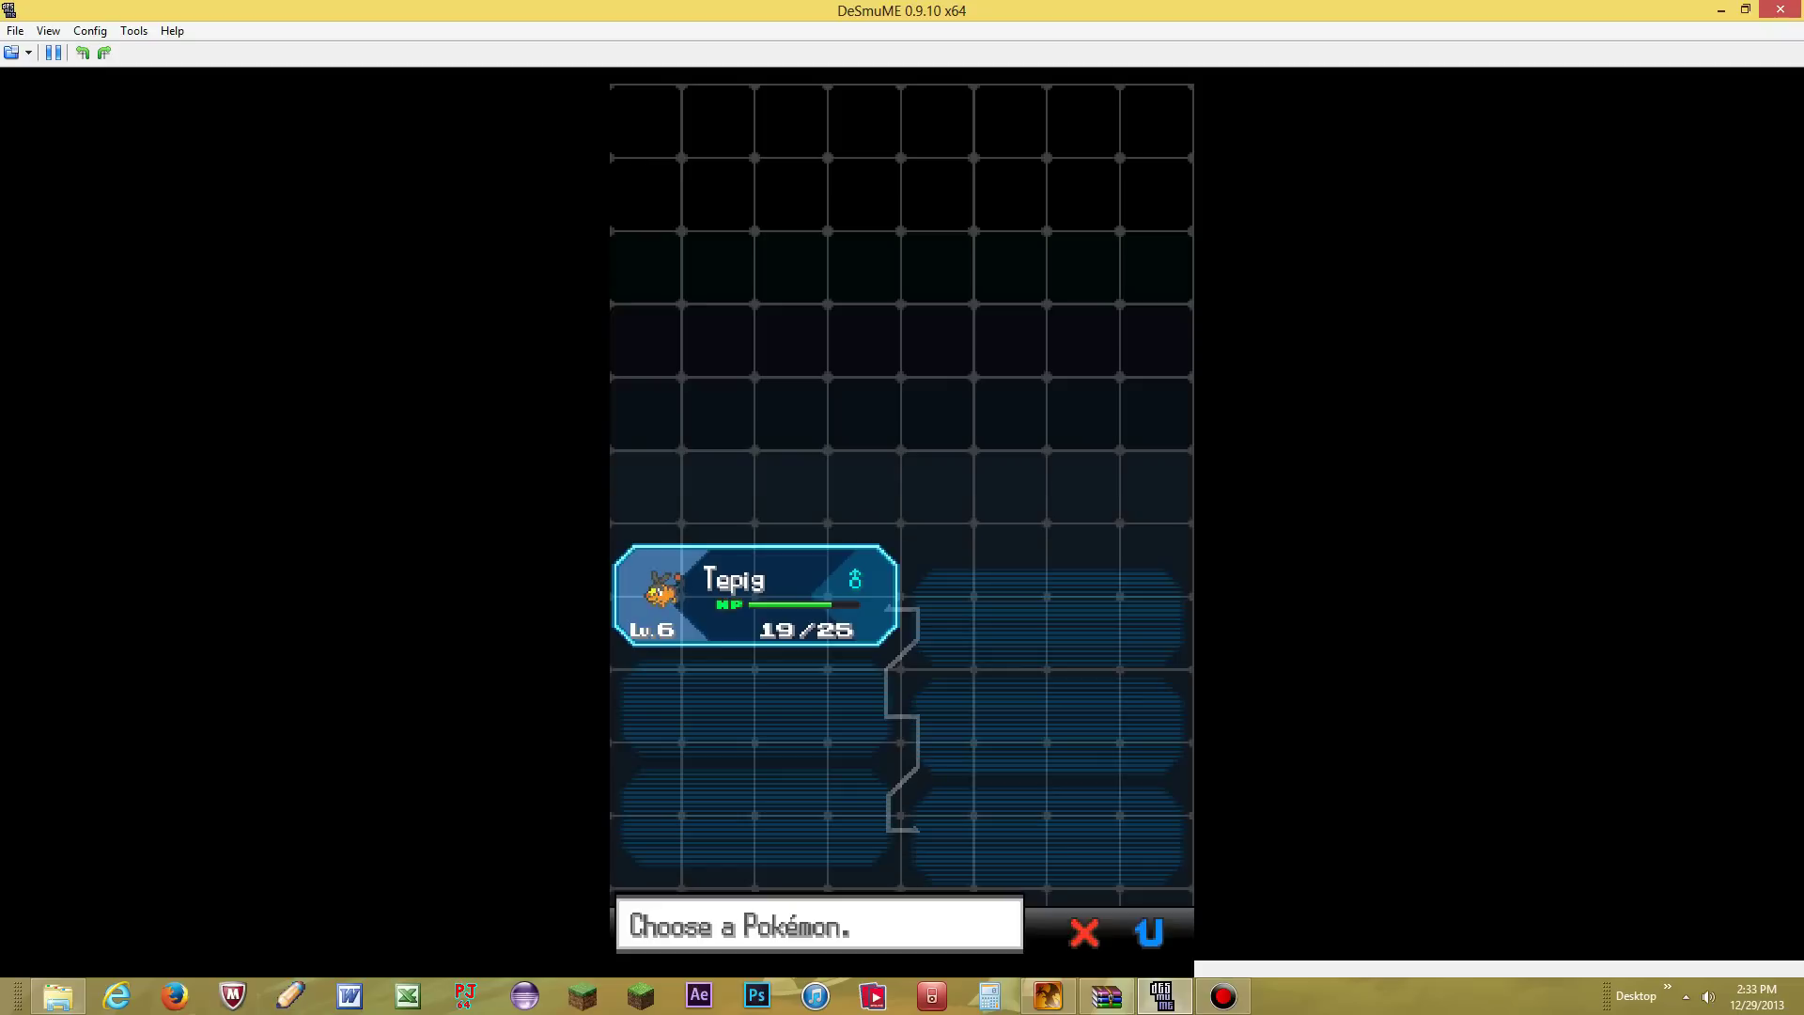
pyautogui.press('x')
pyautogui.press('z')
pyautogui.press('z')
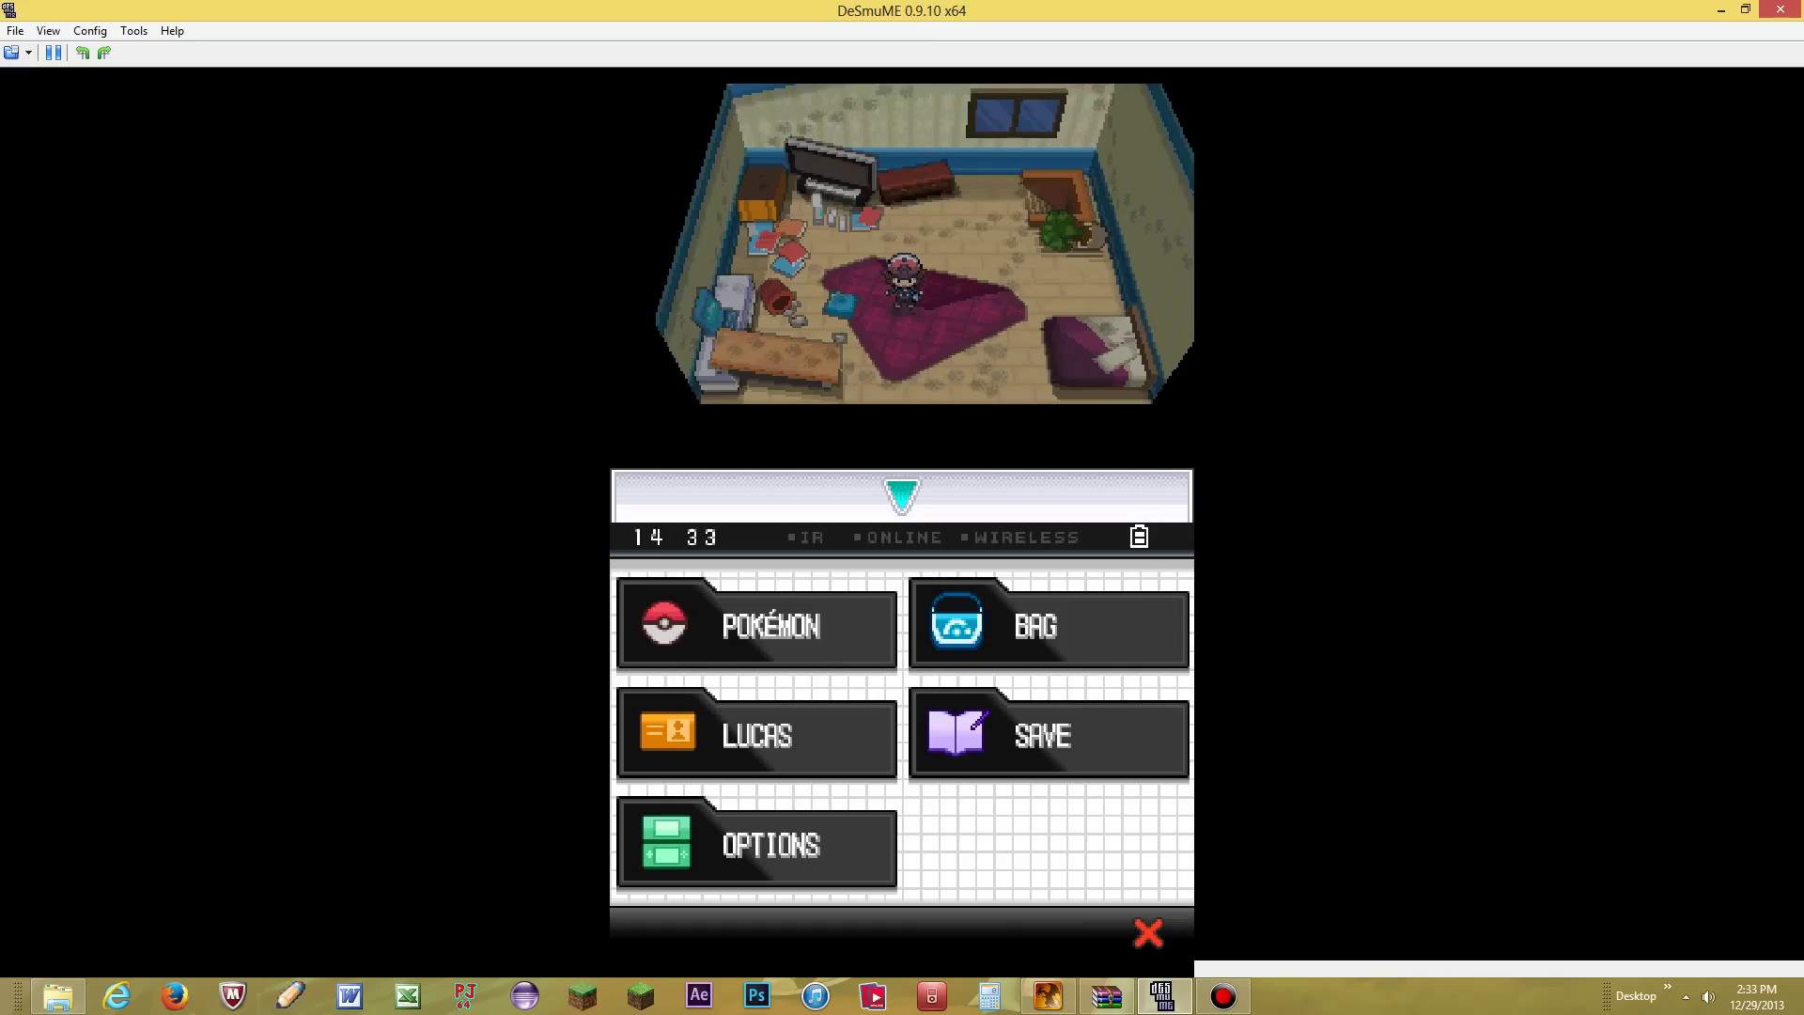
pyautogui.press('x')
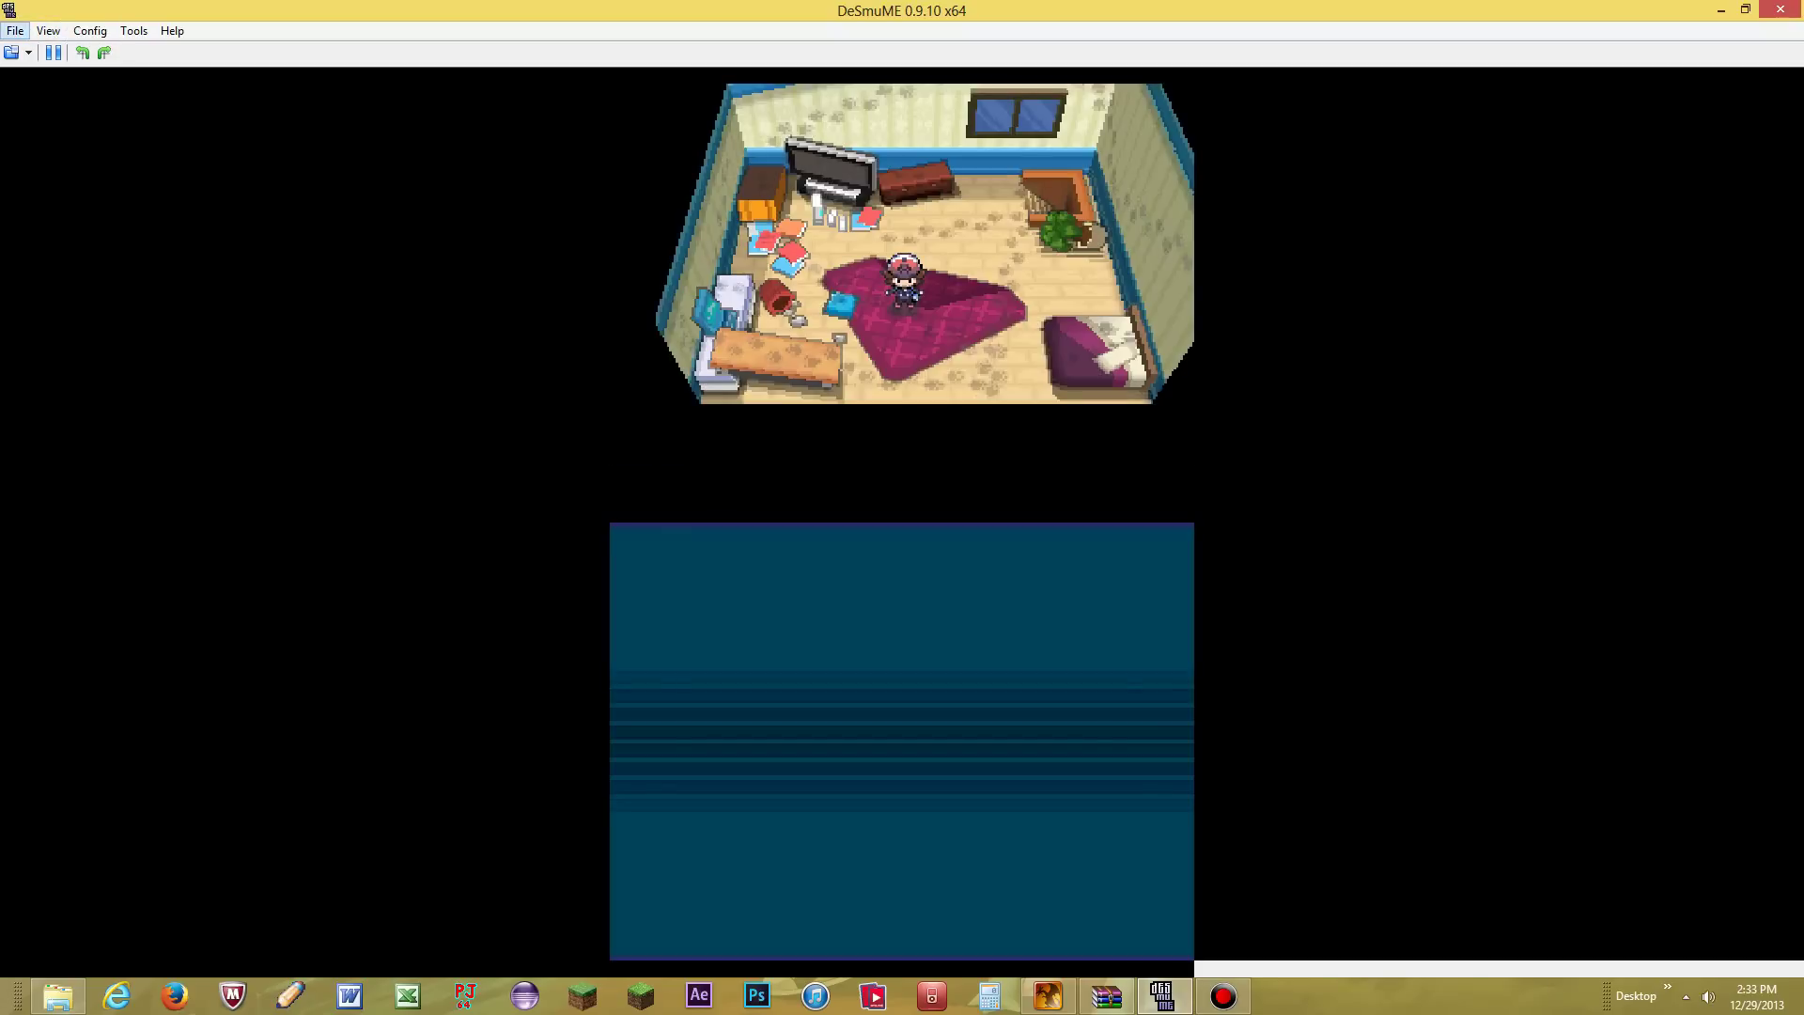
# Step: Save the emulator state as Tutorial in the Saves folder inside desmume-0.9.10-win64\Roms
pyautogui.press('Down')
pyautogui.press('Down')
pyautogui.press('Down')
pyautogui.press('Down')
pyautogui.press('Down')
pyautogui.press('Down')
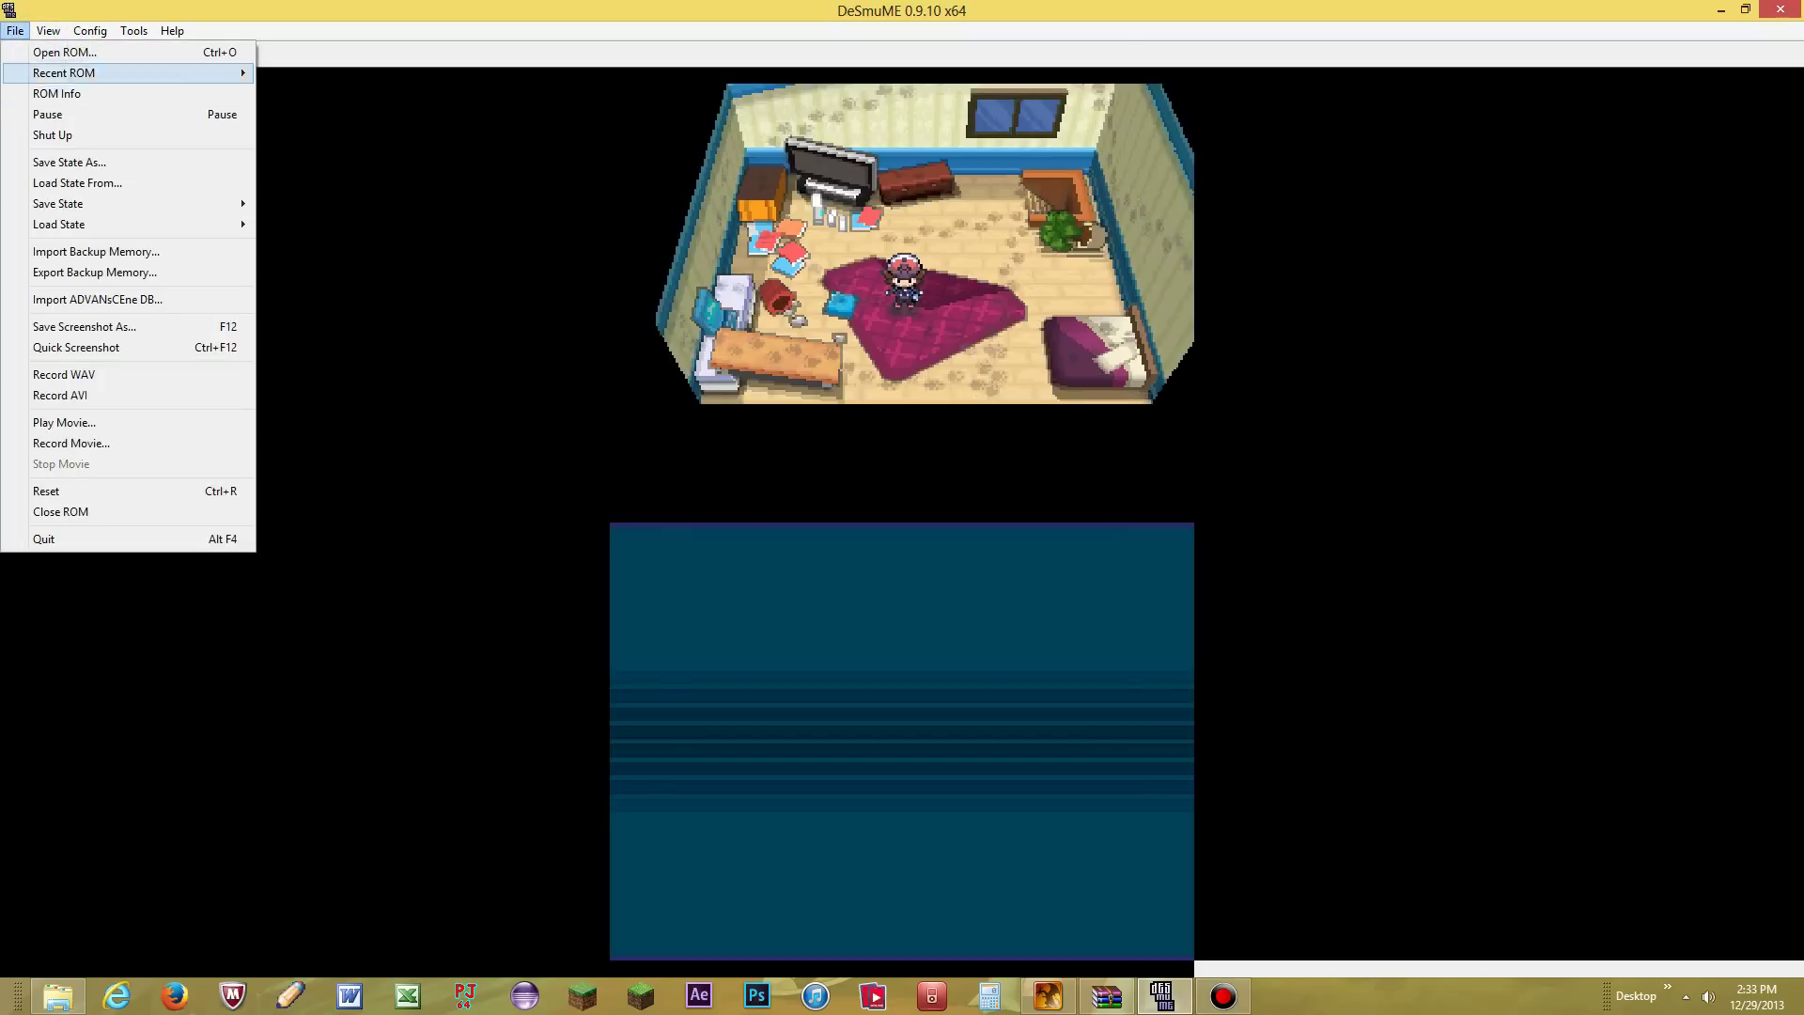
pyautogui.press('Return')
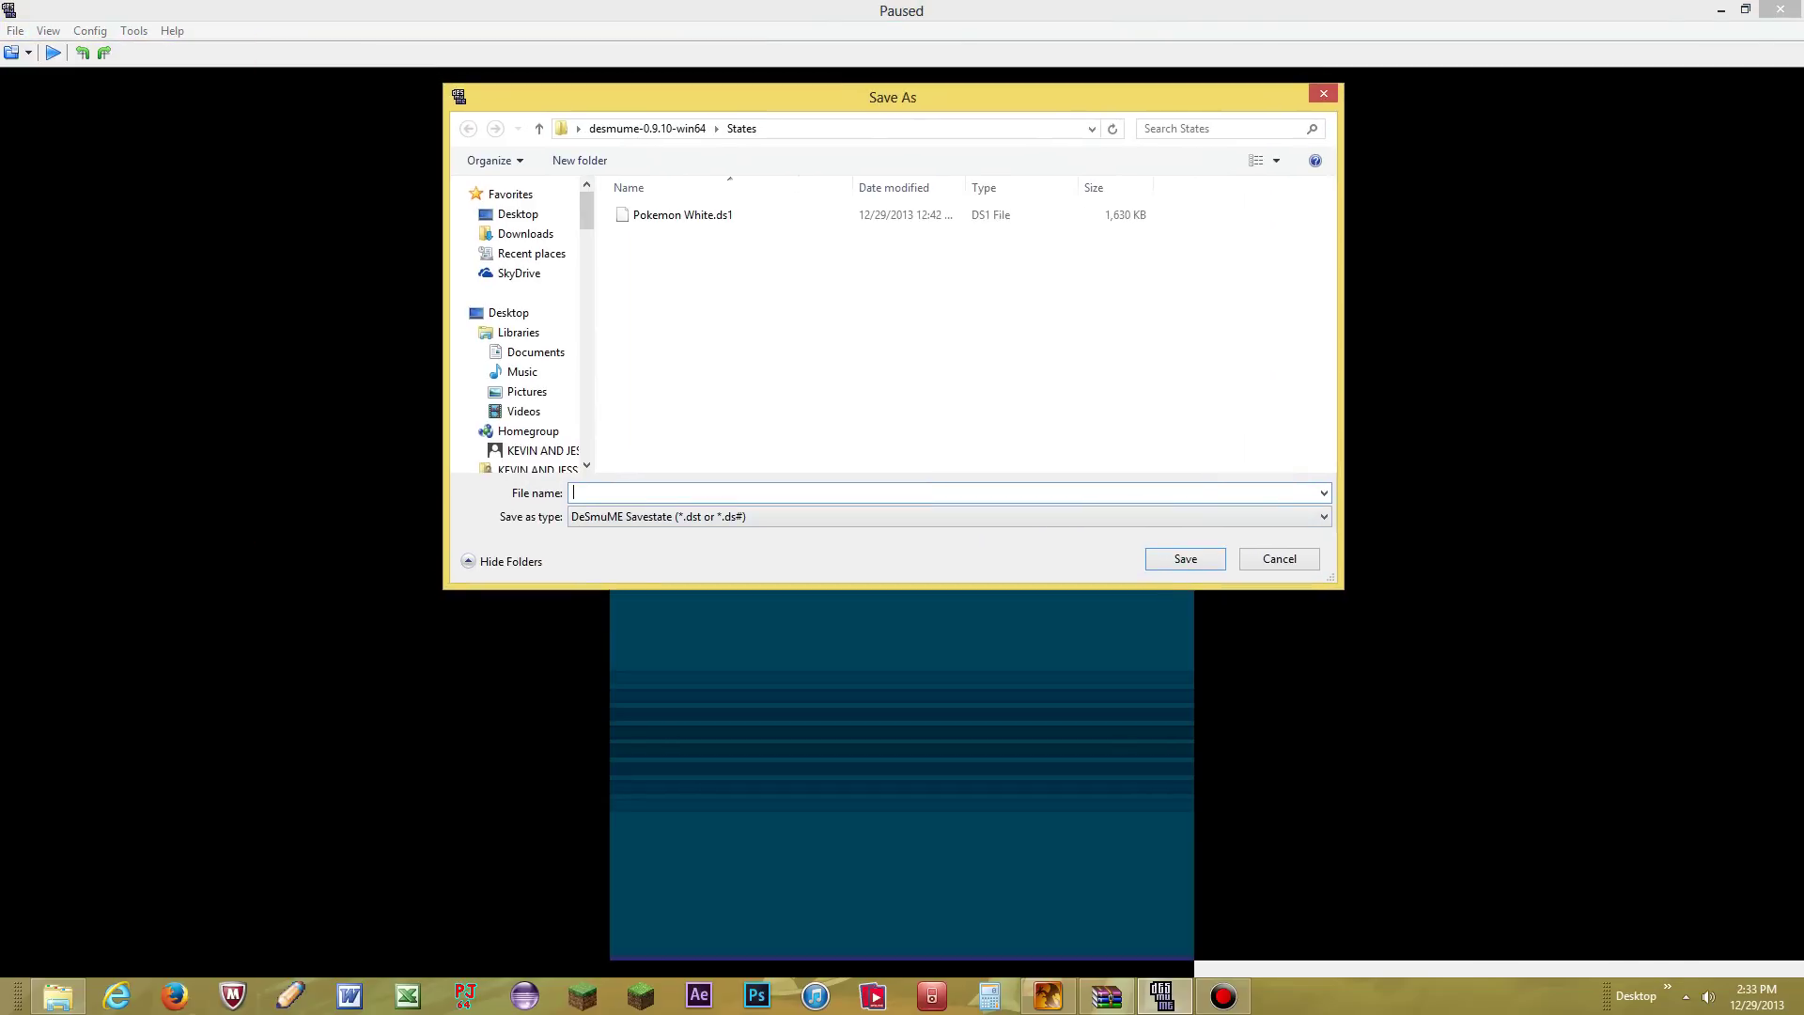
pyautogui.click(647, 128)
pyautogui.doubleClick(648, 274)
pyautogui.click(647, 128)
pyautogui.doubleClick(648, 253)
pyautogui.doubleClick(648, 234)
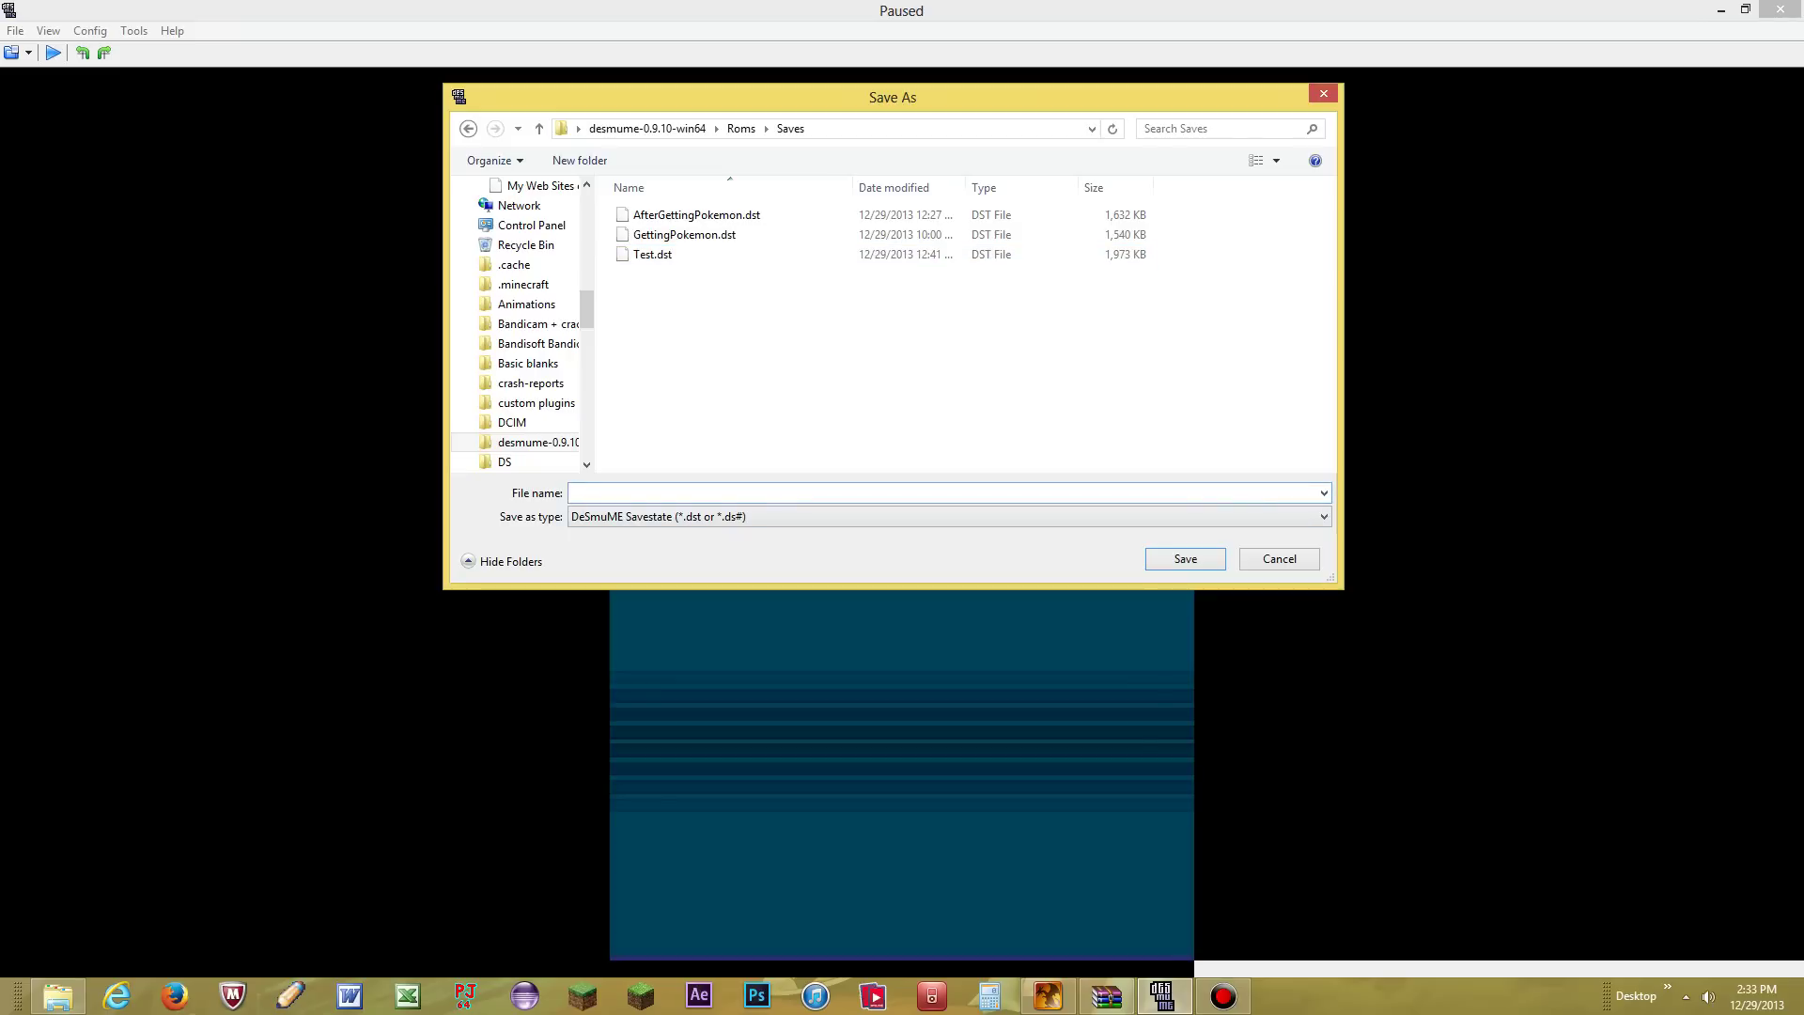
pyautogui.write('Tutorial')
pyautogui.press('Return')
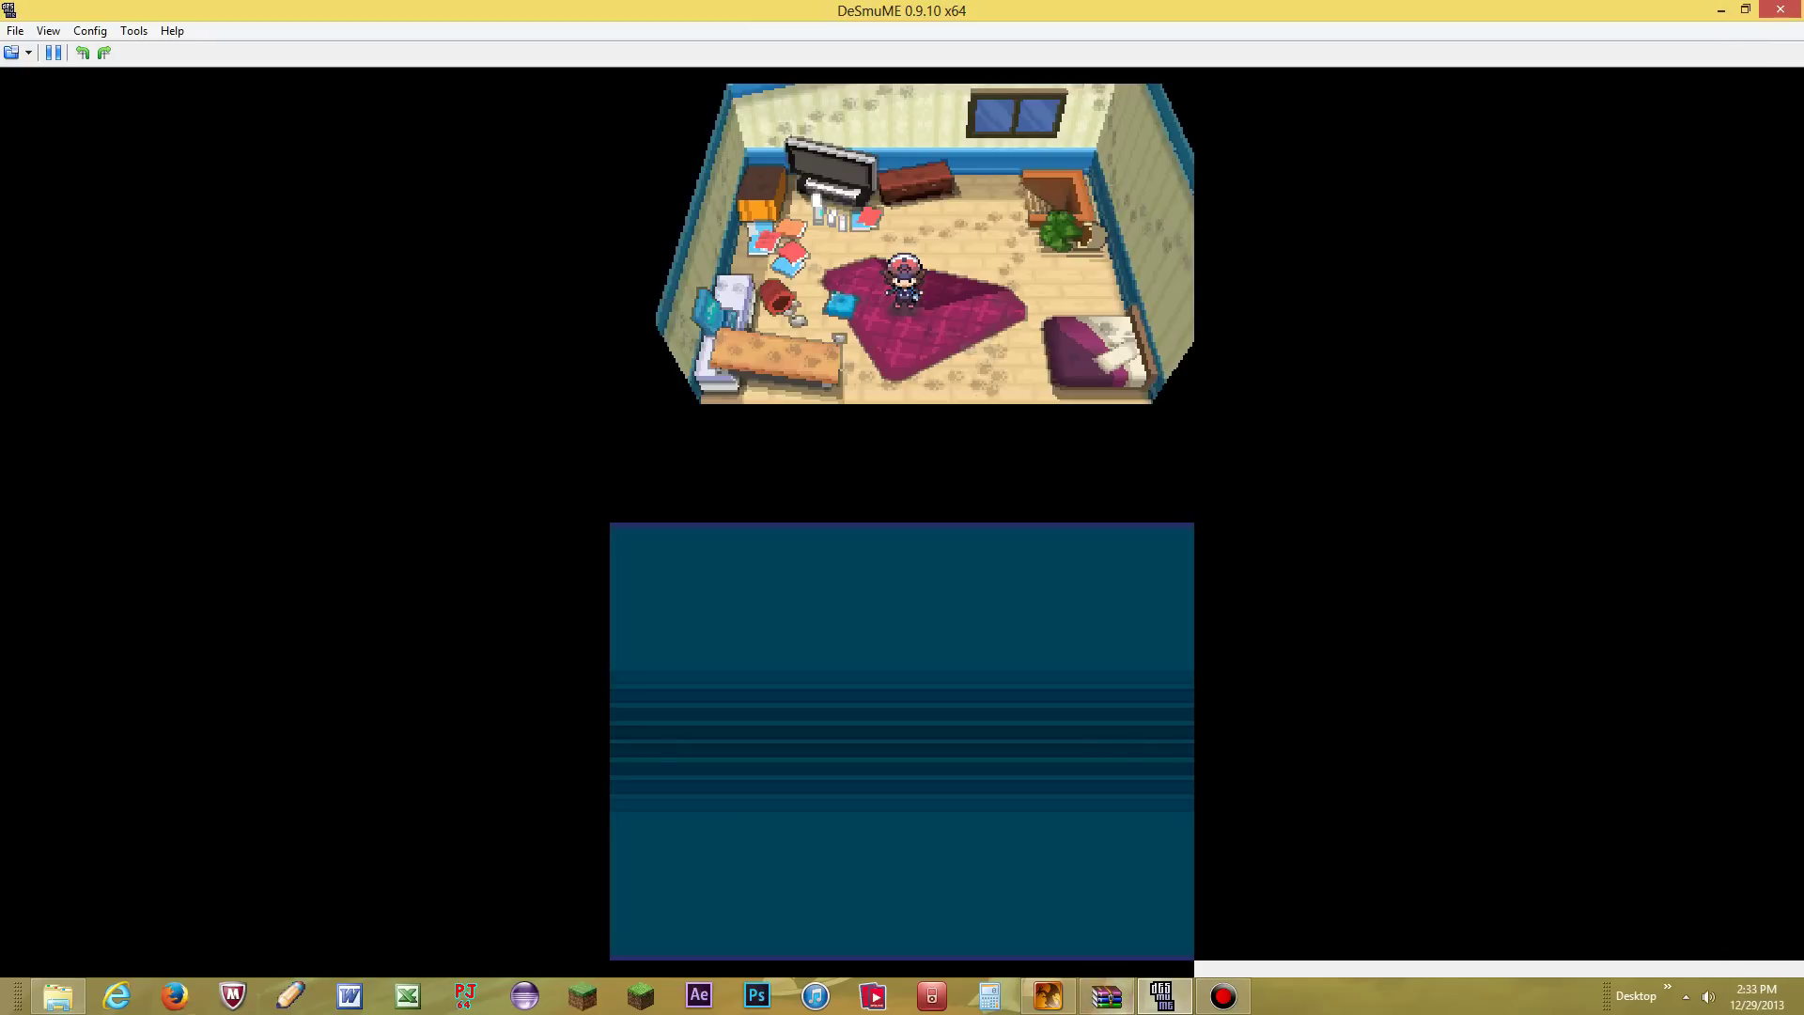
# Step: Minimize the windows in front of the WinRAR archive and launch PokeGen.exe from PokeGen_full.zip
pyautogui.click(1721, 10)
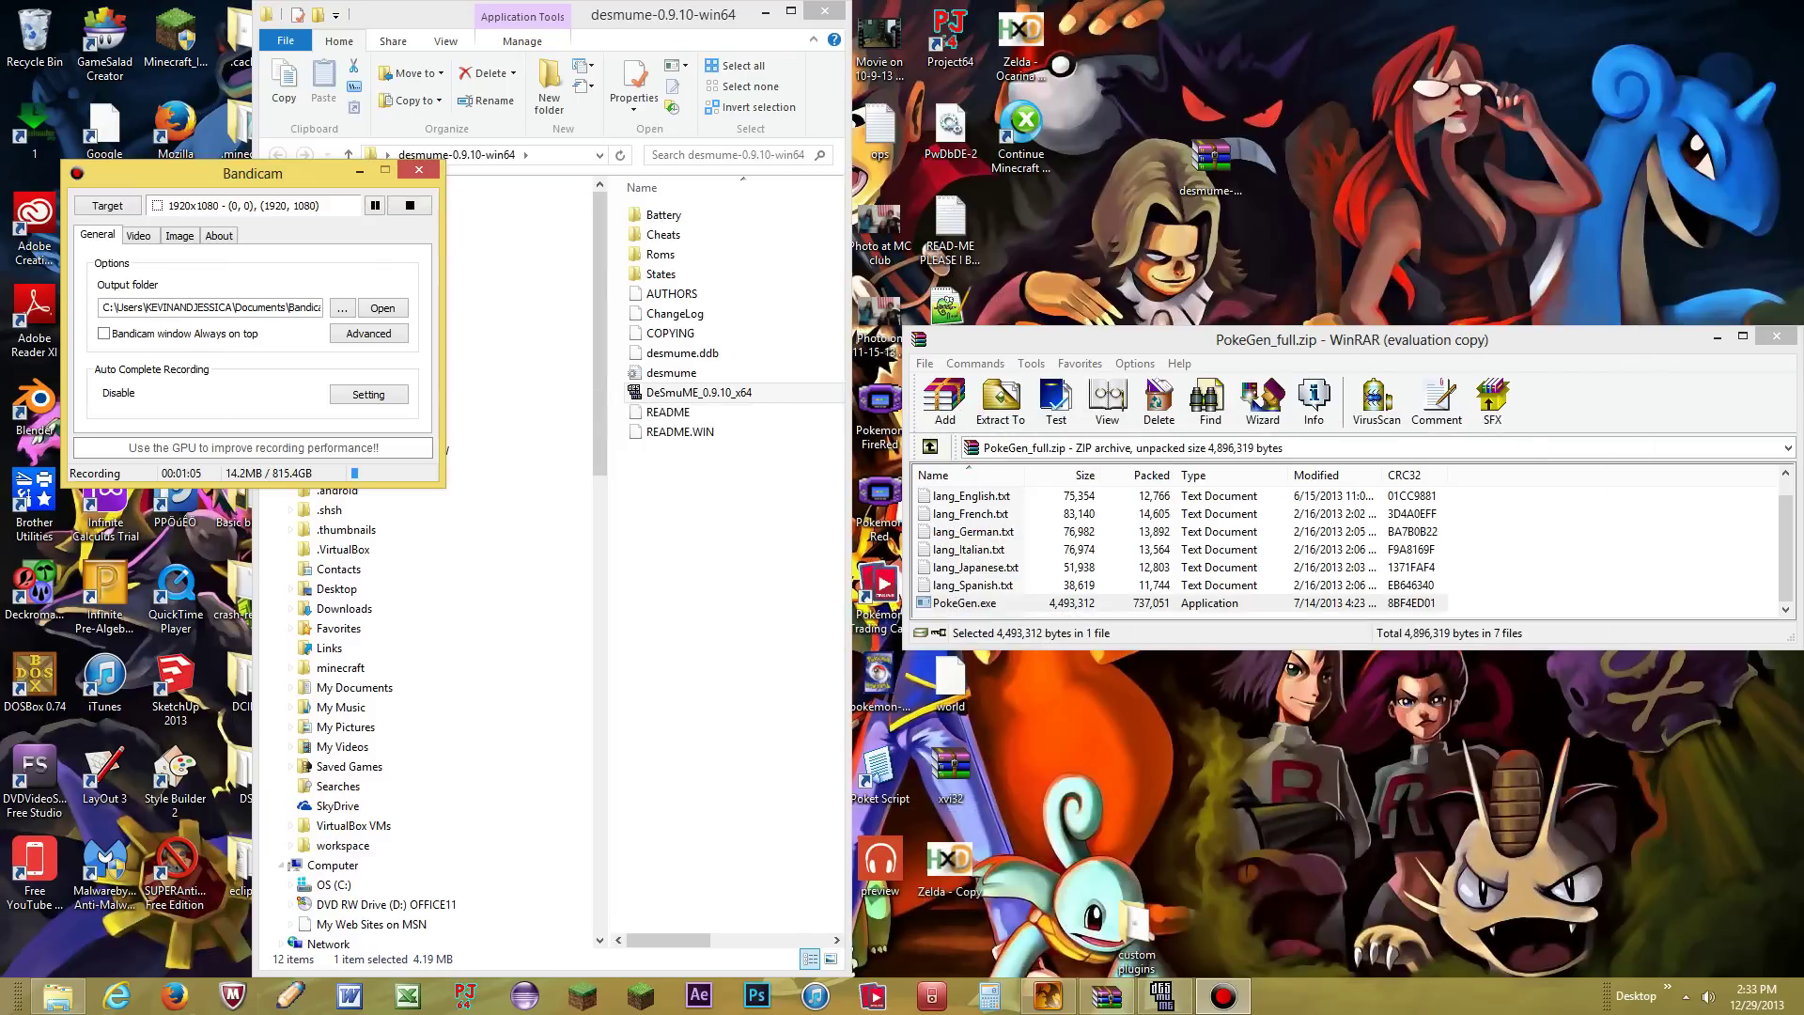
pyautogui.click(360, 171)
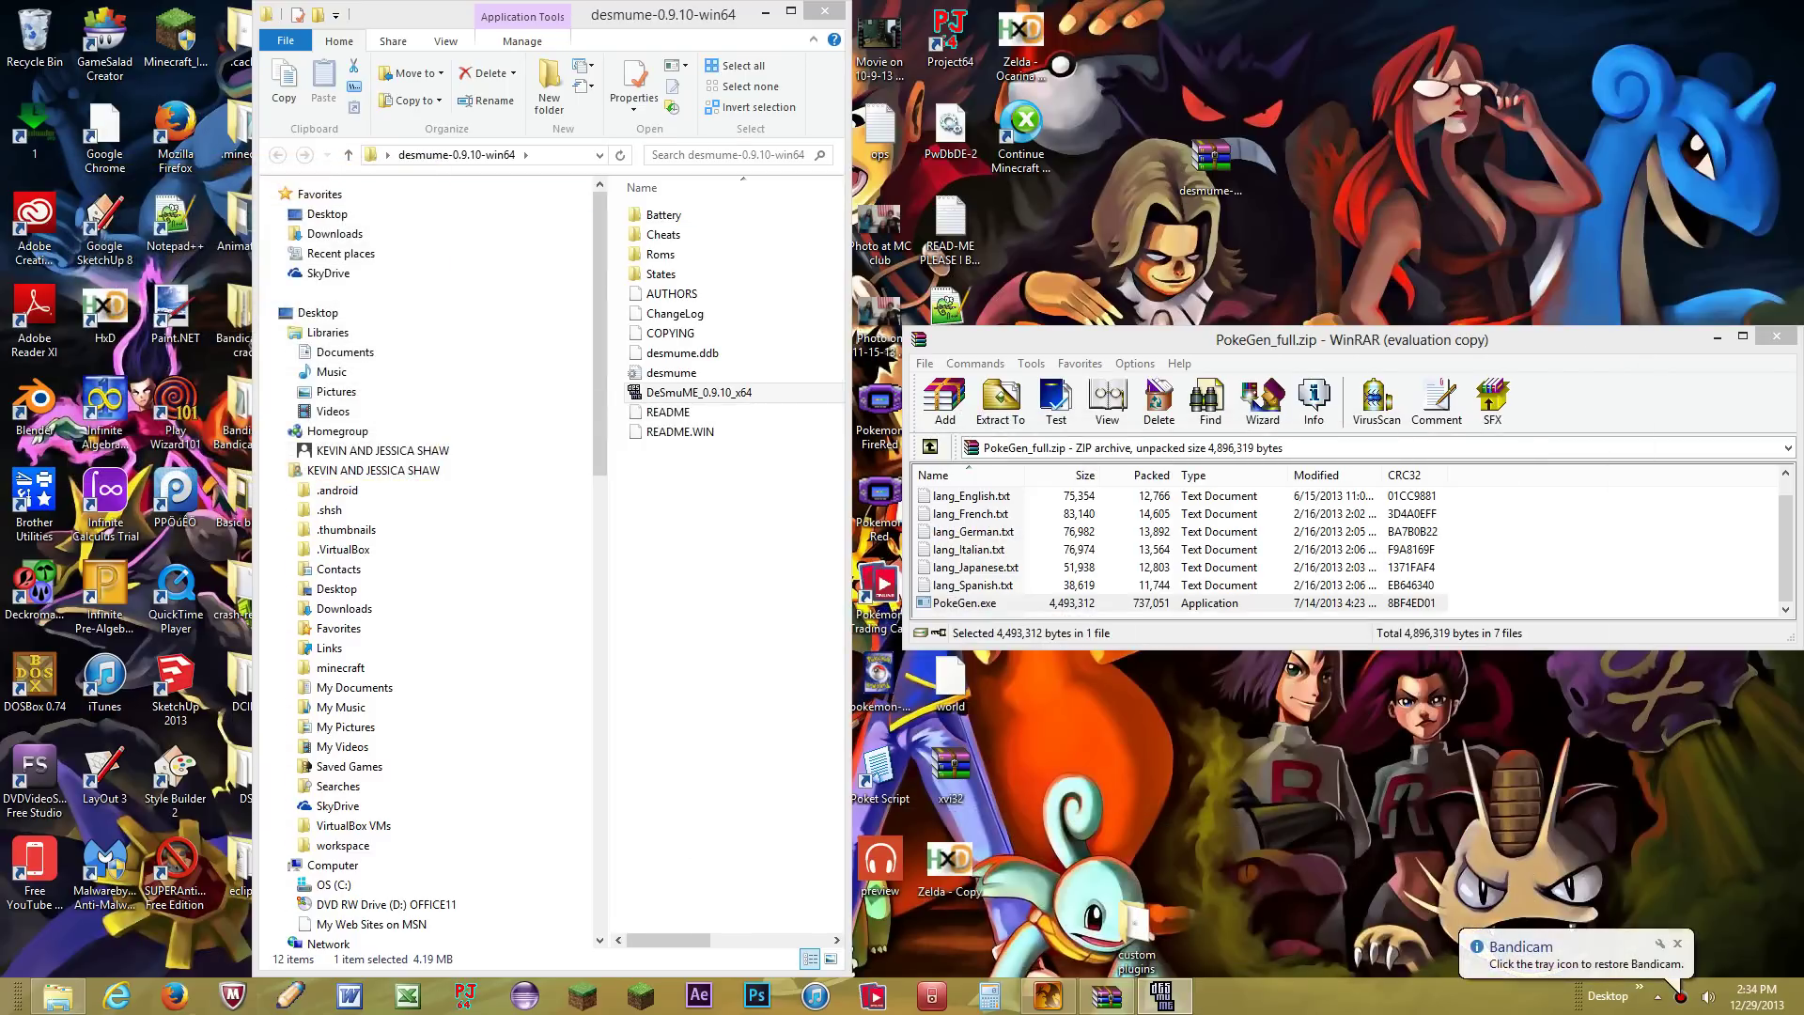
pyautogui.moveTo(662, 14); pyautogui.dragTo(730, 29)
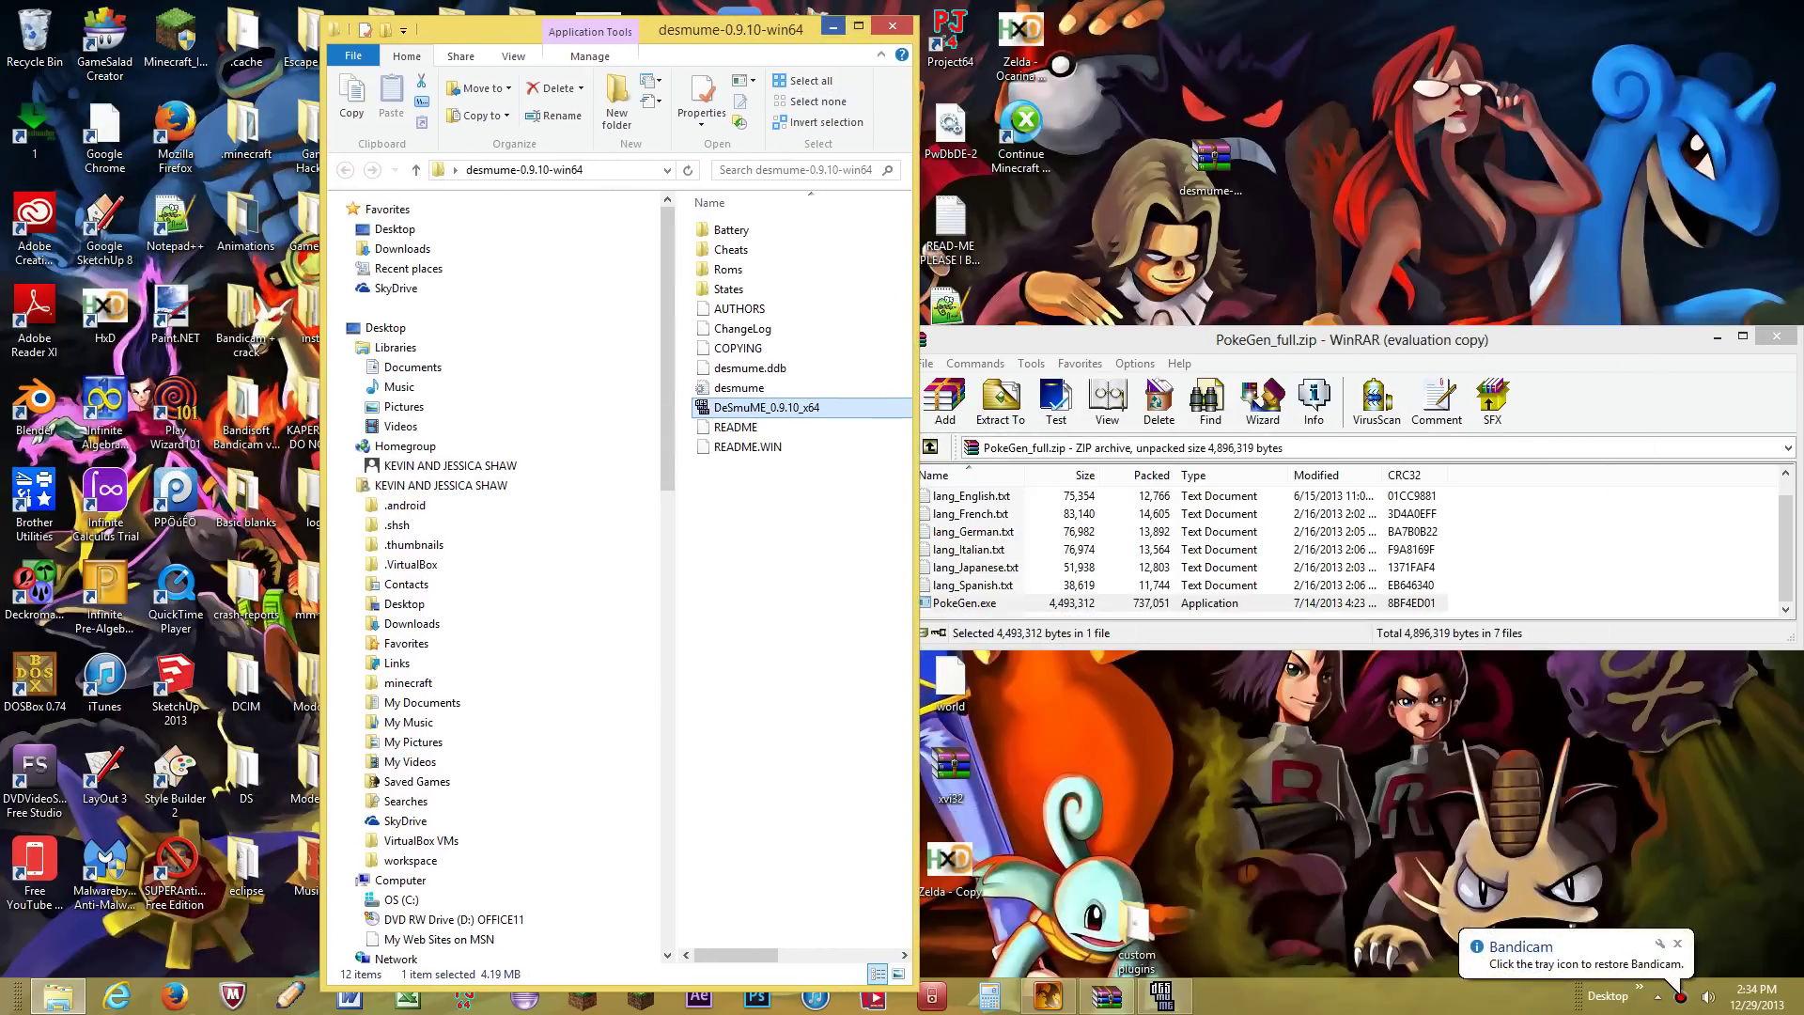
pyautogui.click(833, 27)
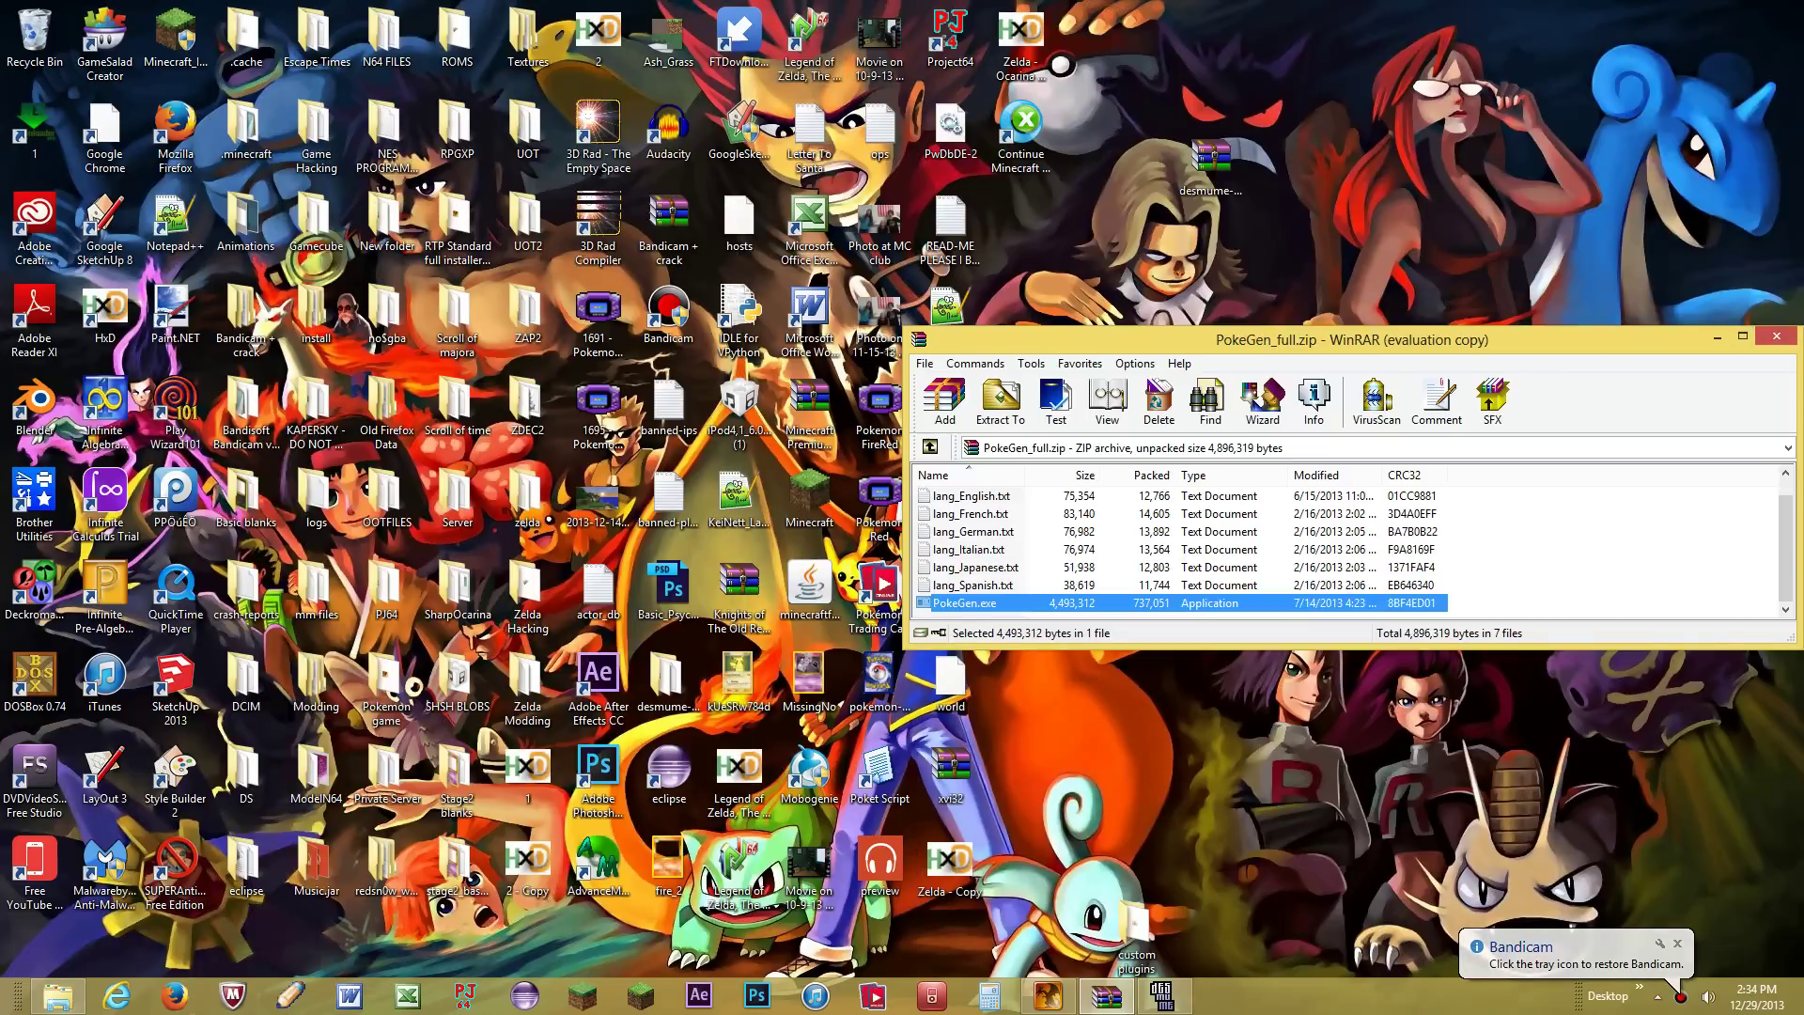
pyautogui.doubleClick(964, 602)
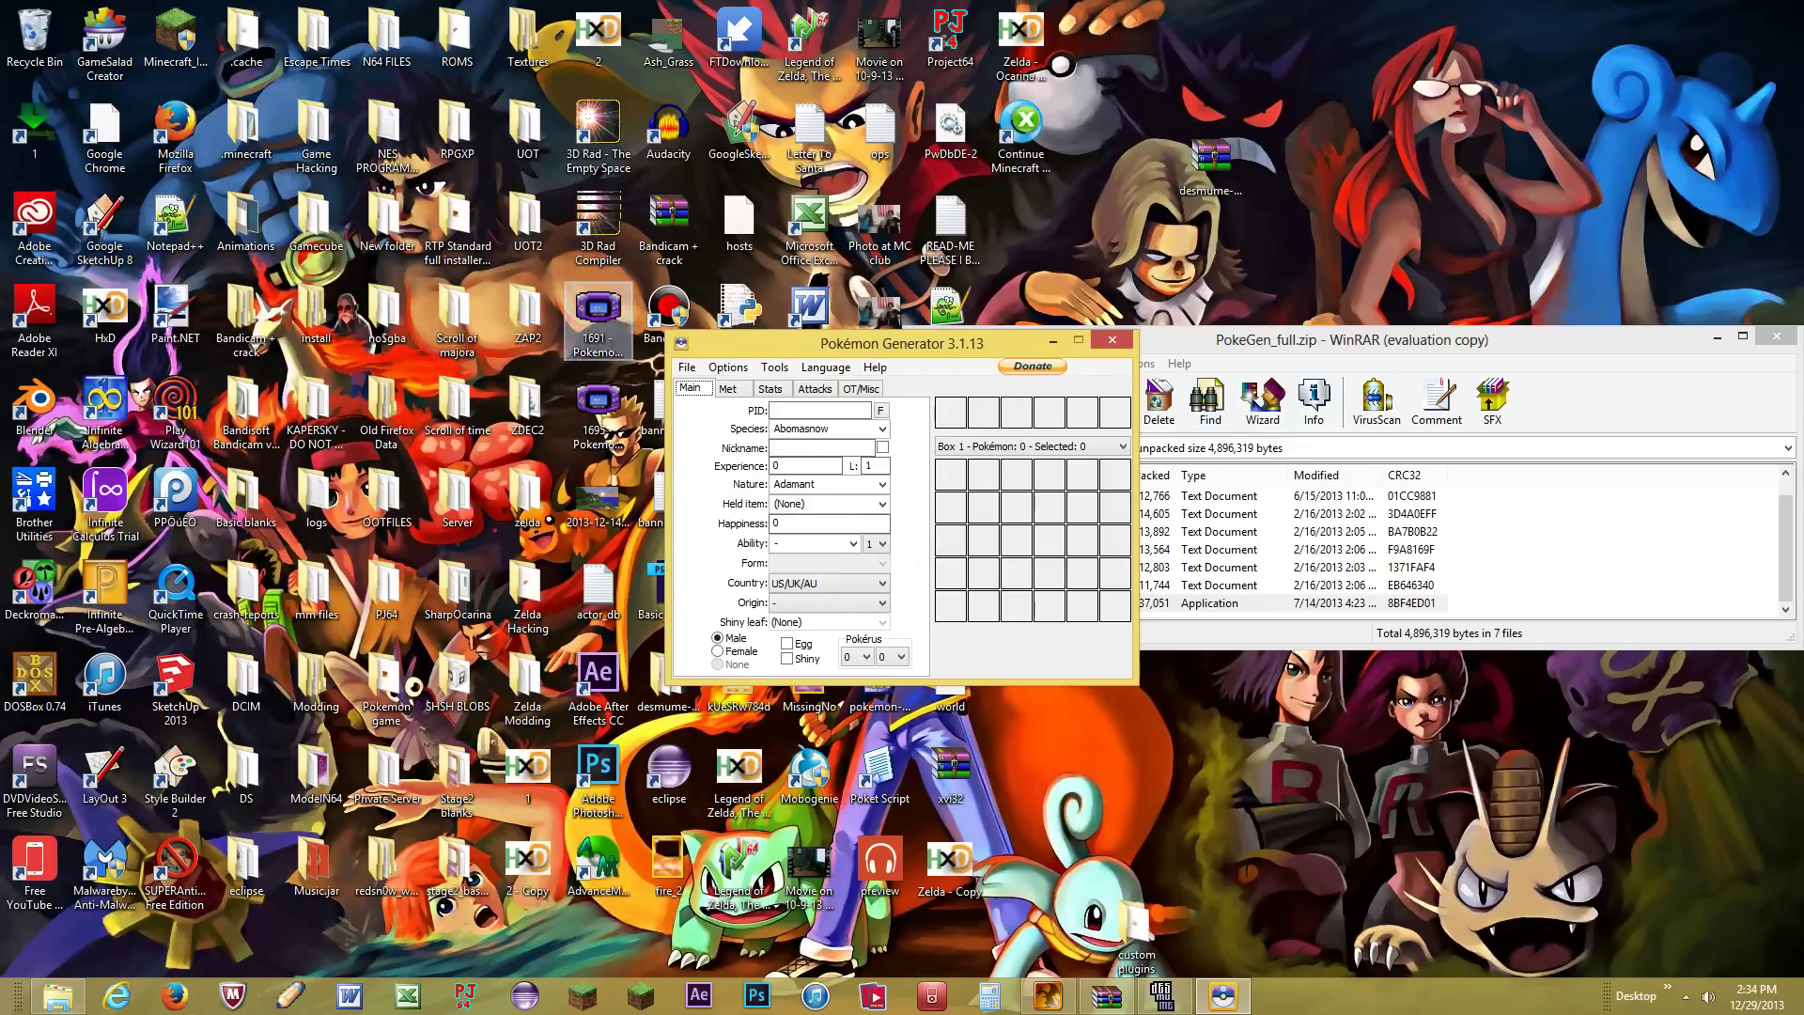
# Step: Open Tutorial.dst in Pokémon Generator and treat it as an English Black/White save file
pyautogui.click(687, 367)
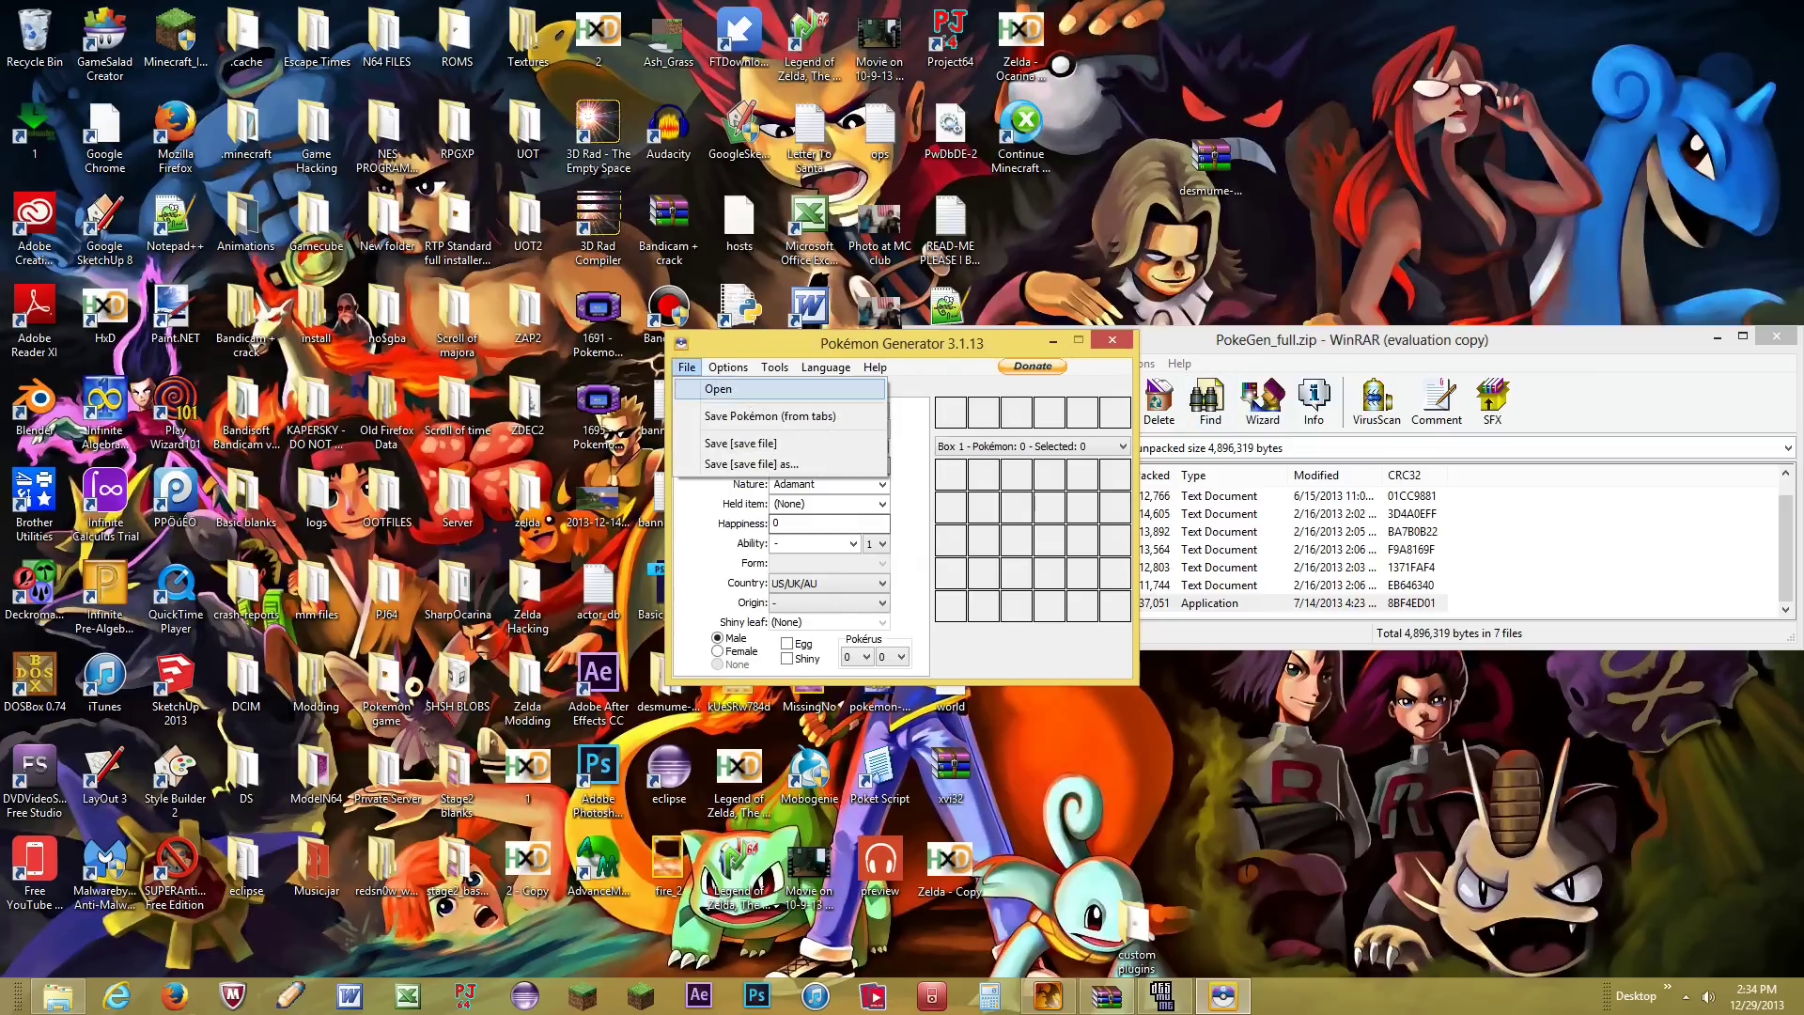
pyautogui.click(742, 389)
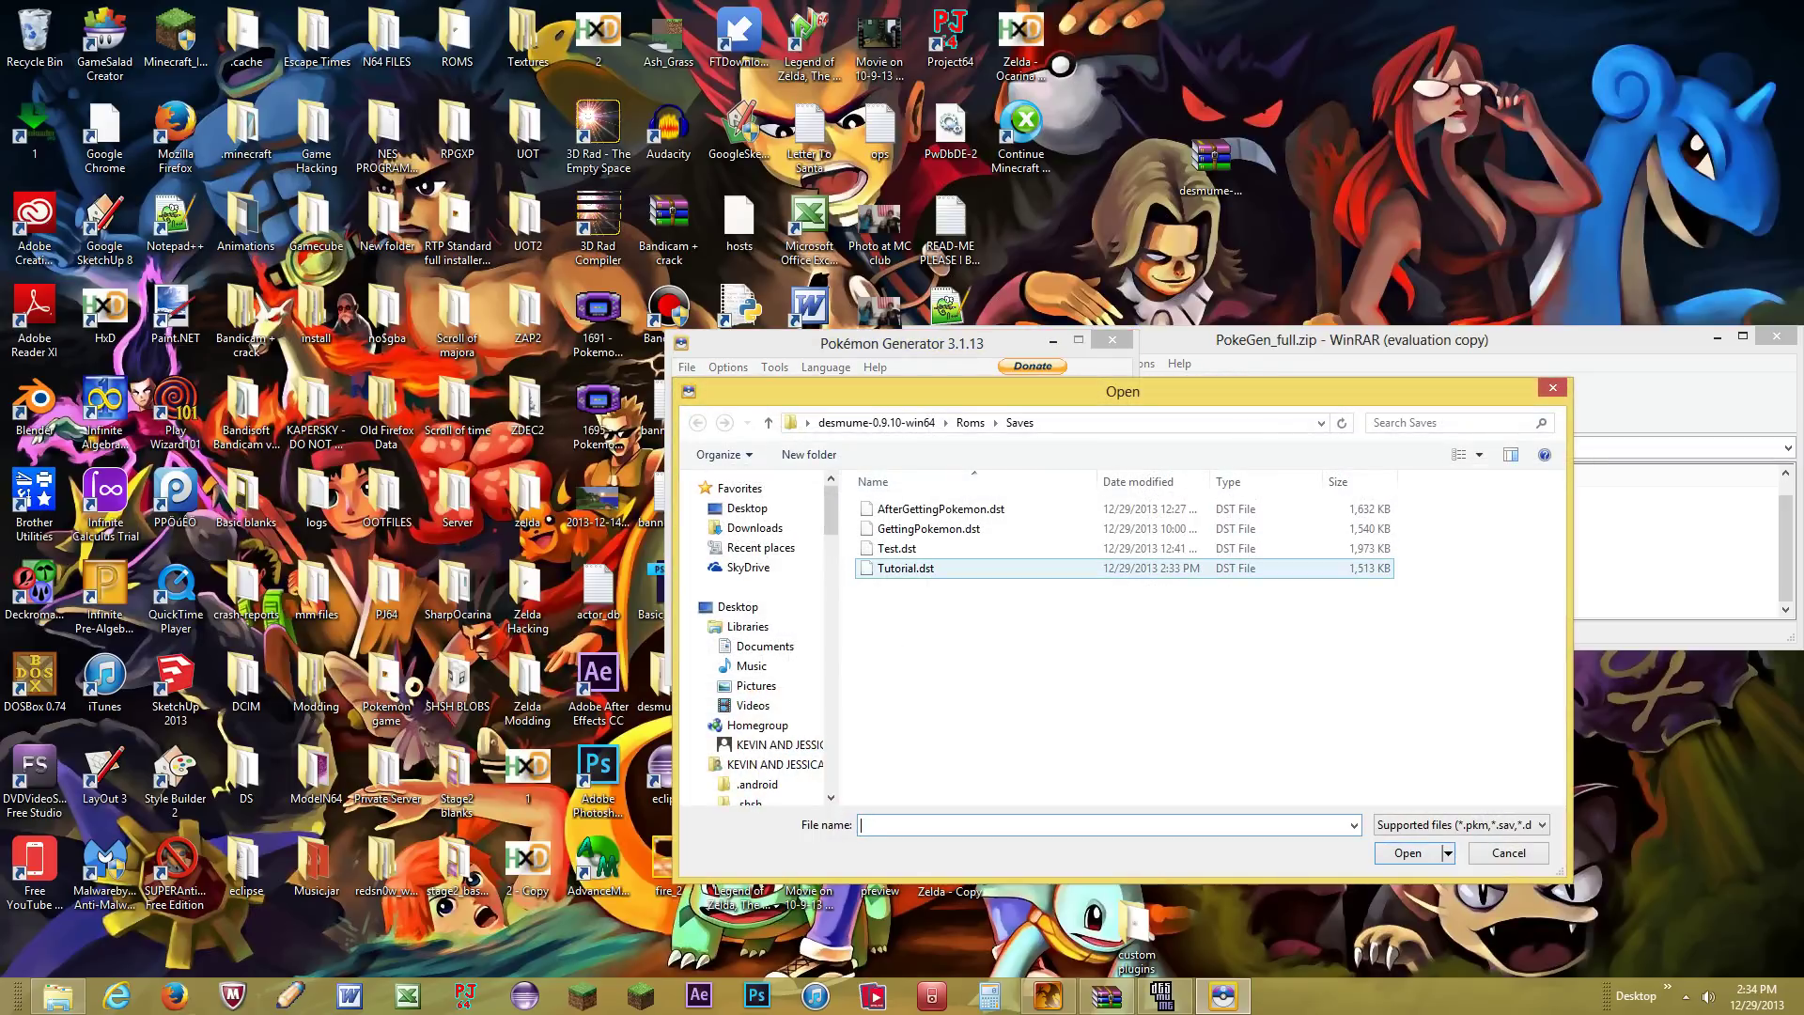
pyautogui.doubleClick(940, 568)
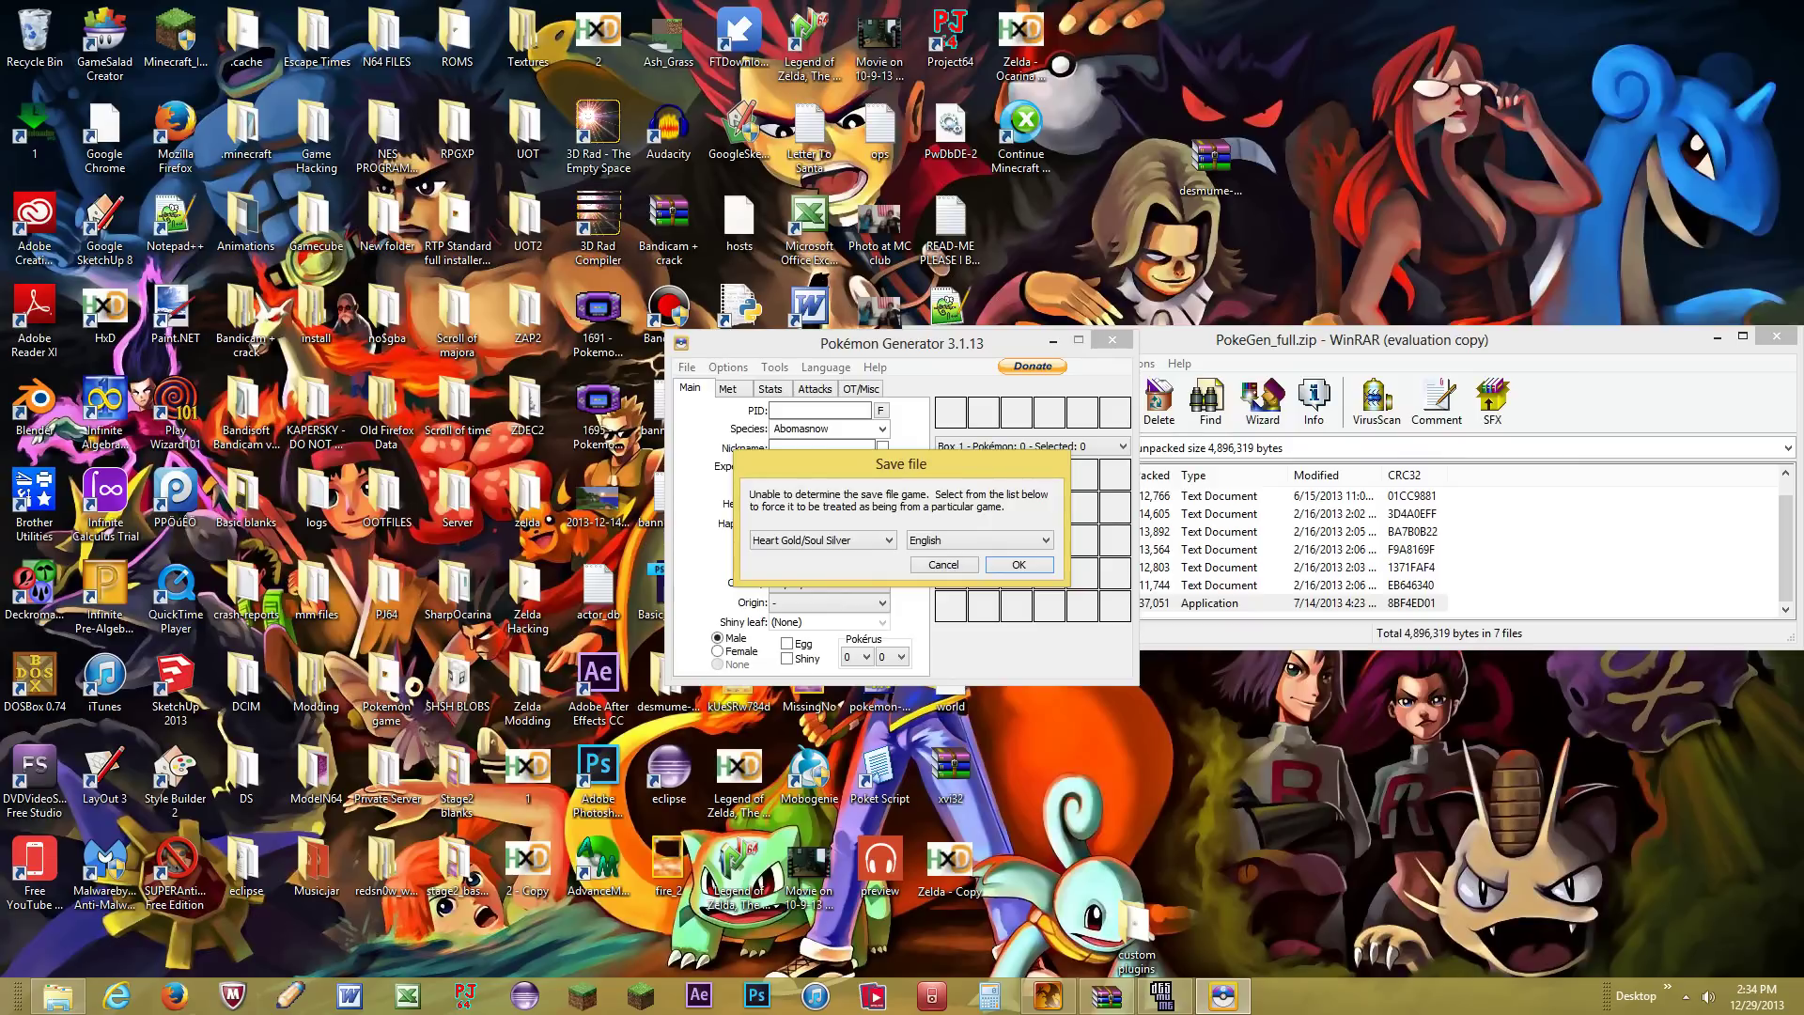
pyautogui.click(822, 539)
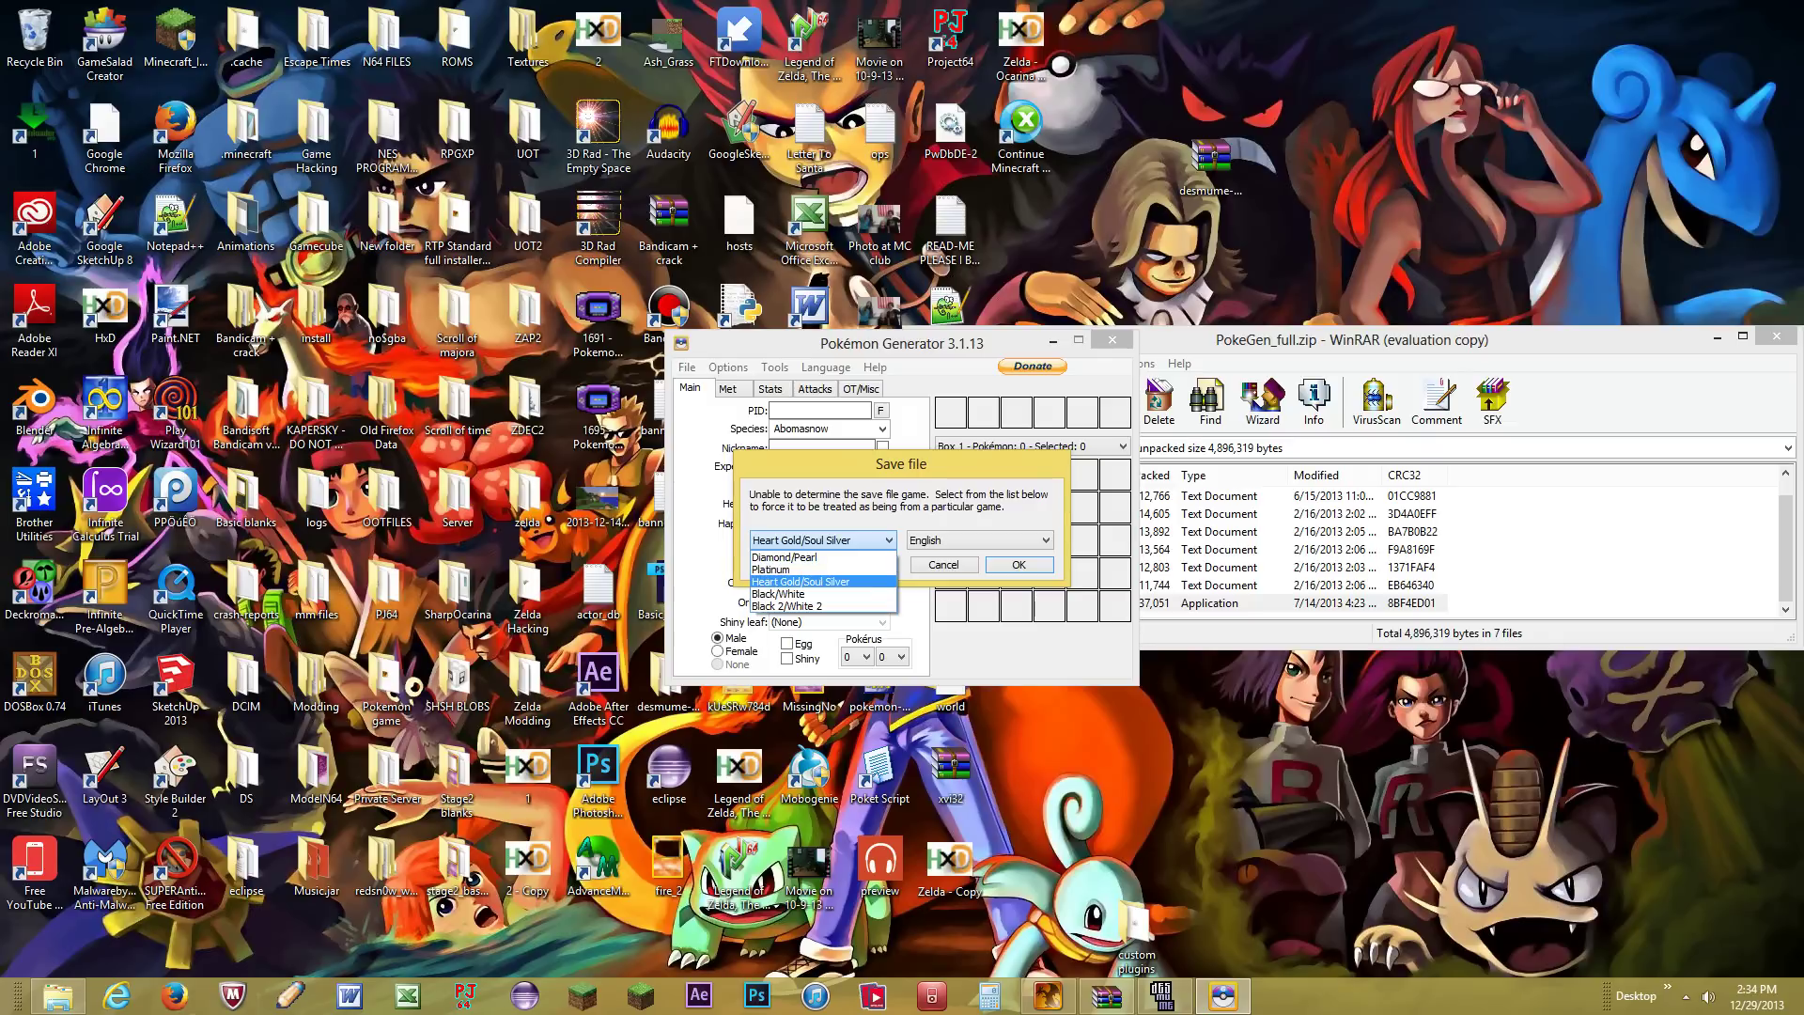
pyautogui.click(822, 539)
pyautogui.click(822, 539)
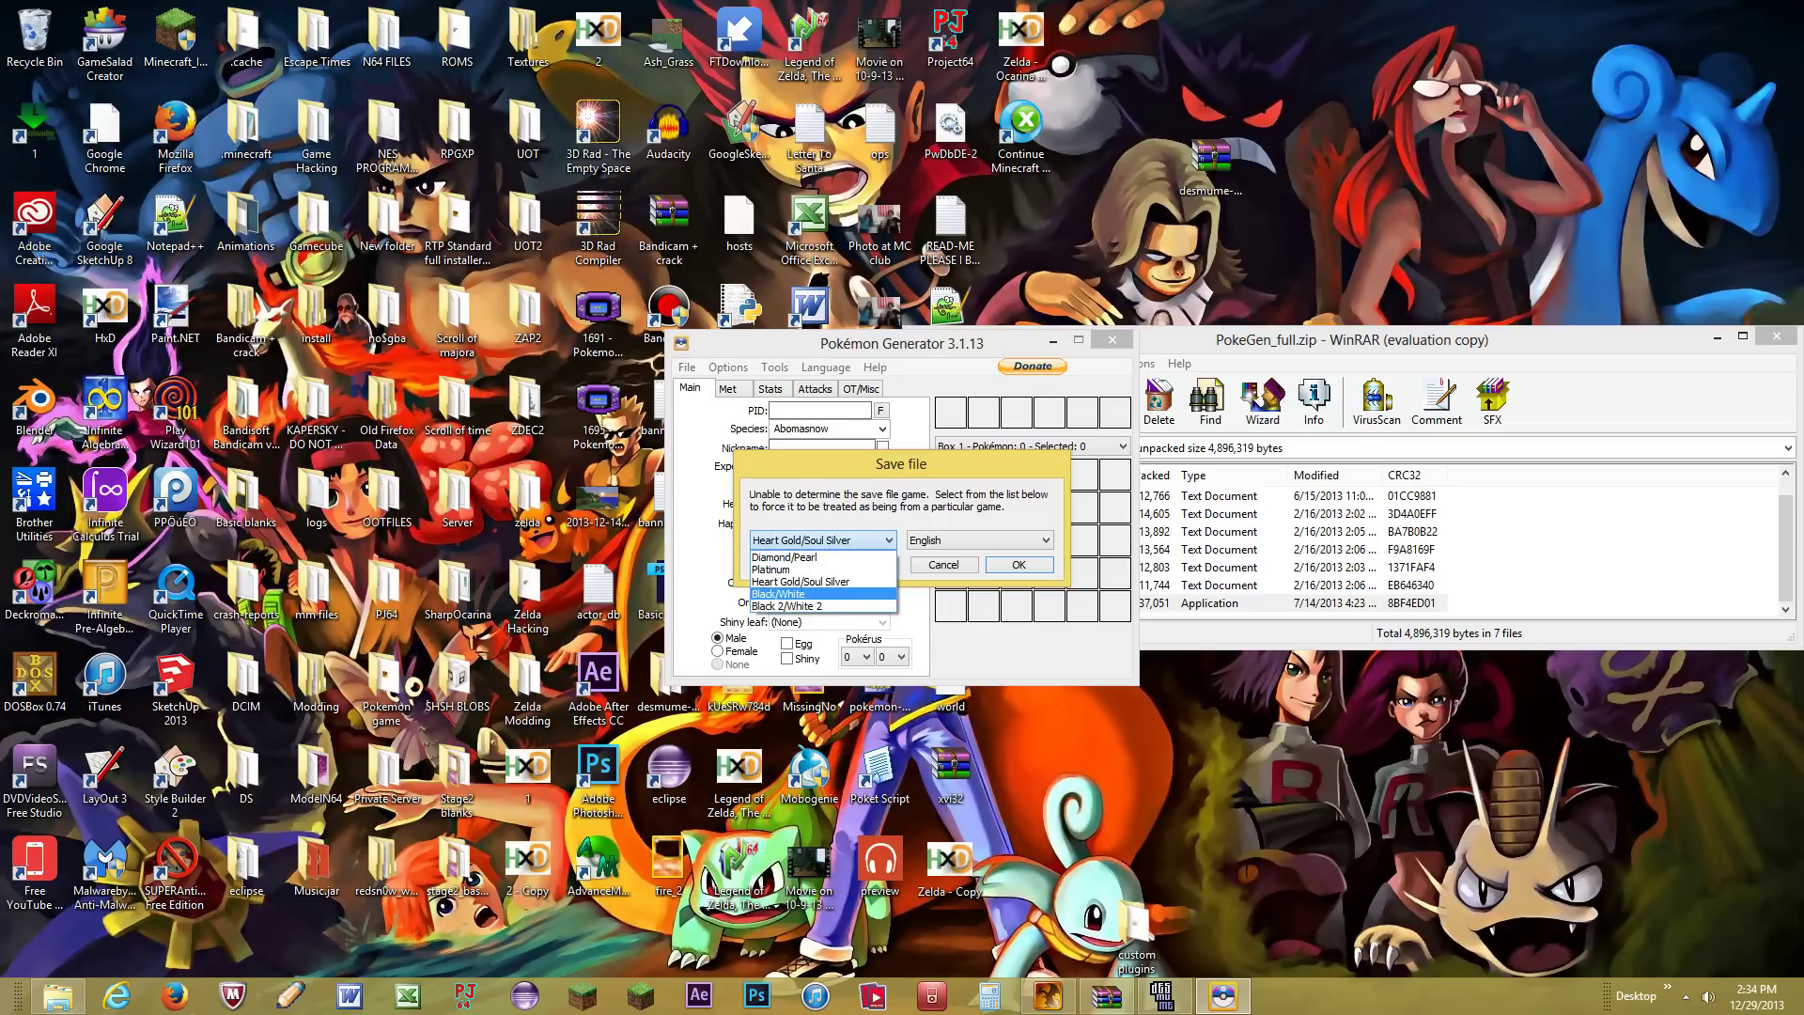
pyautogui.click(808, 593)
pyautogui.click(1019, 564)
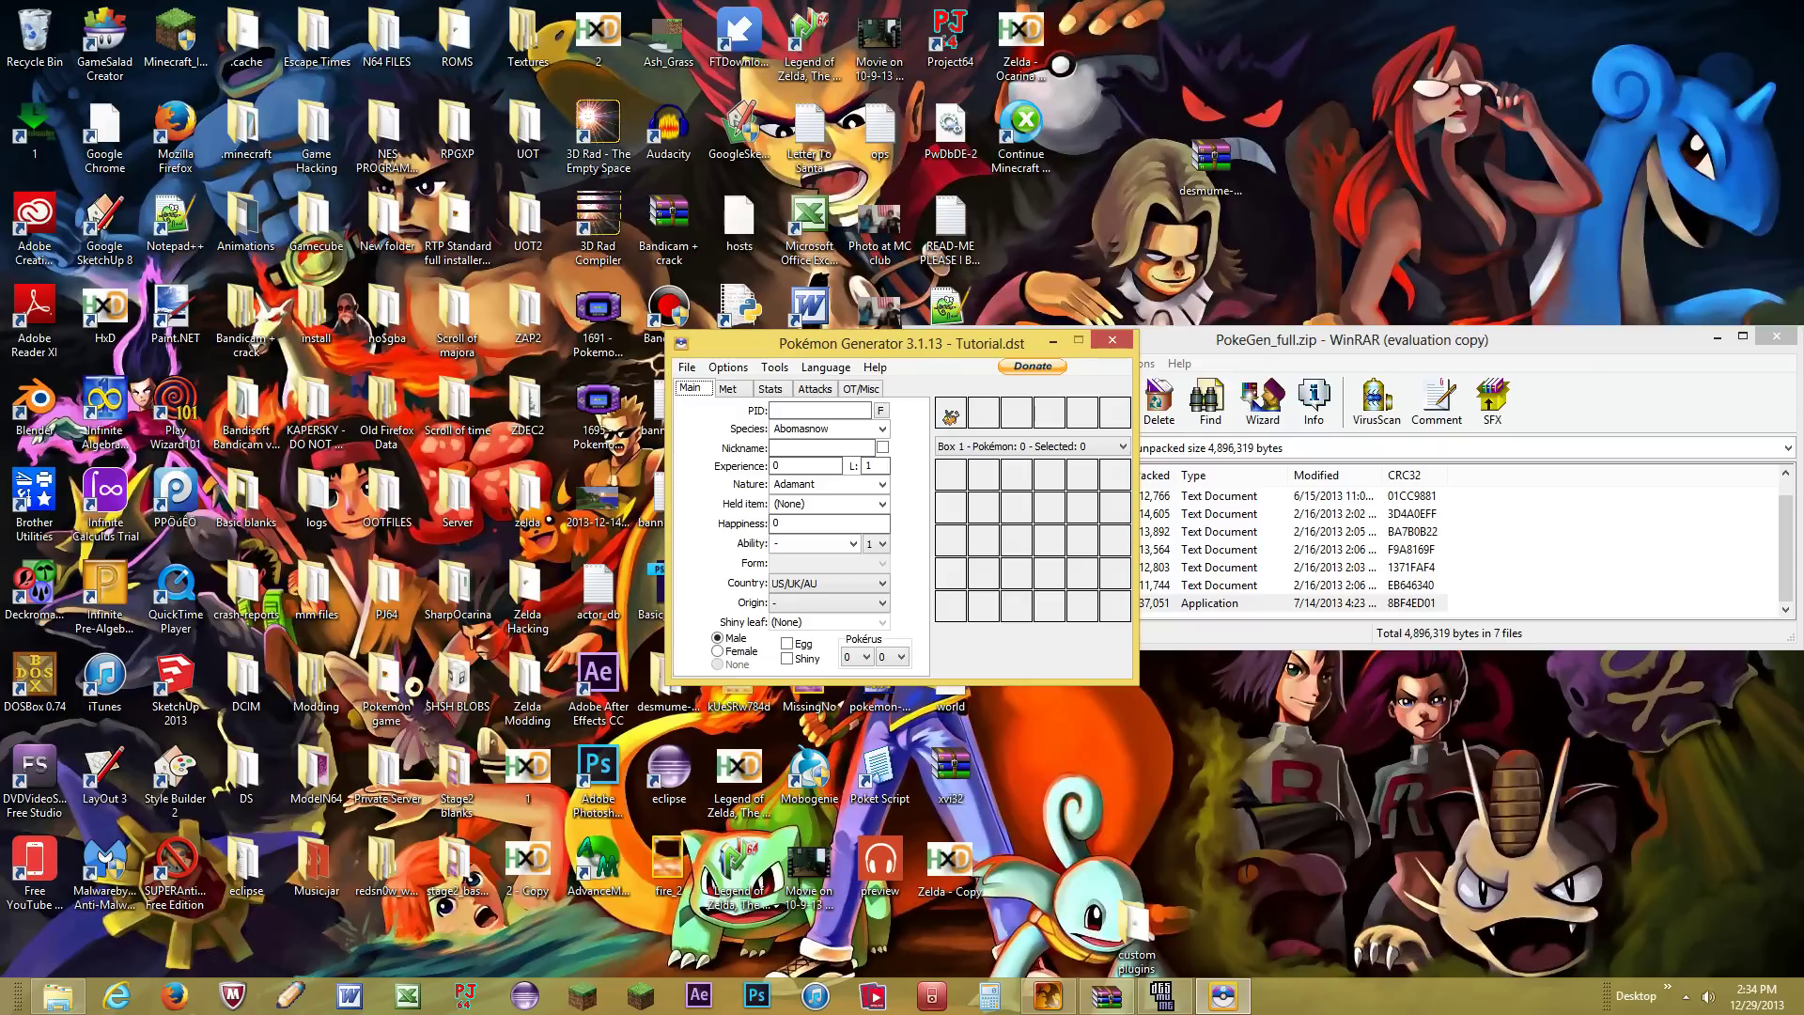
# Step: Set the species of the Pokémon to generate to Pikachu
pyautogui.click(881, 429)
pyautogui.scroll(-4, 822, 460)
pyautogui.scroll(4, 822, 561)
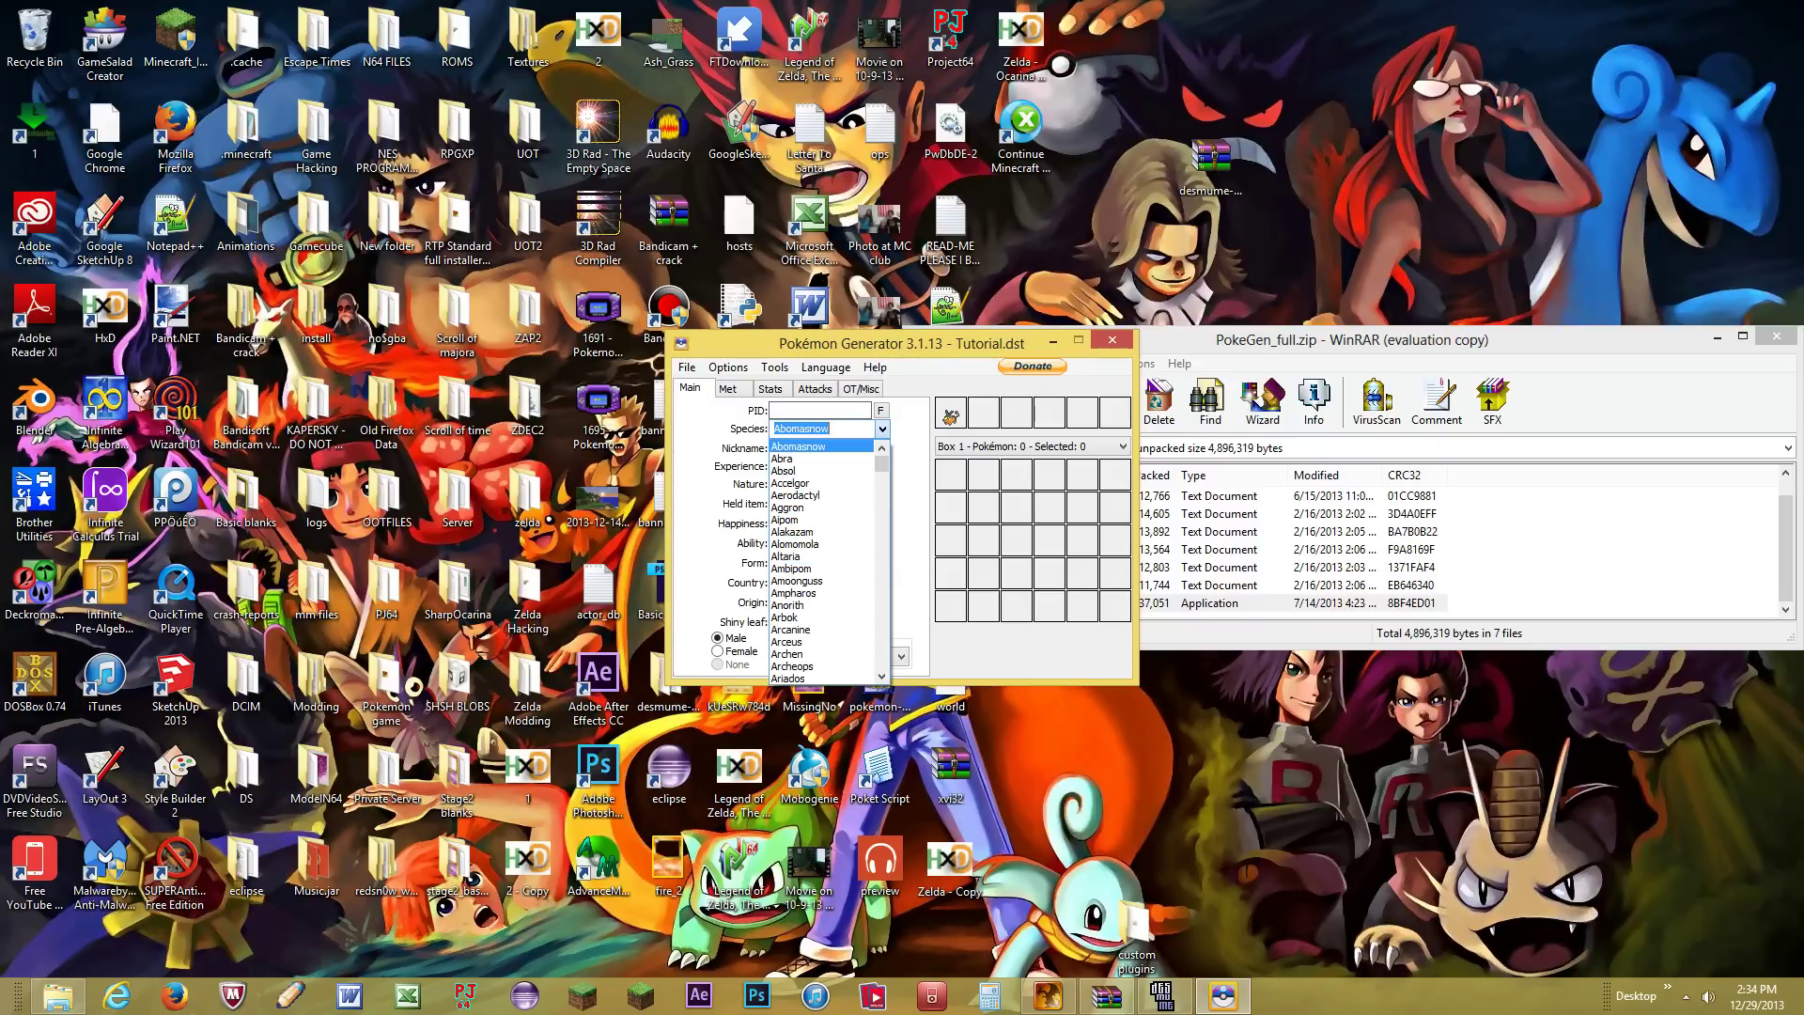
pyautogui.press('Escape')
pyautogui.write('Pikachu')
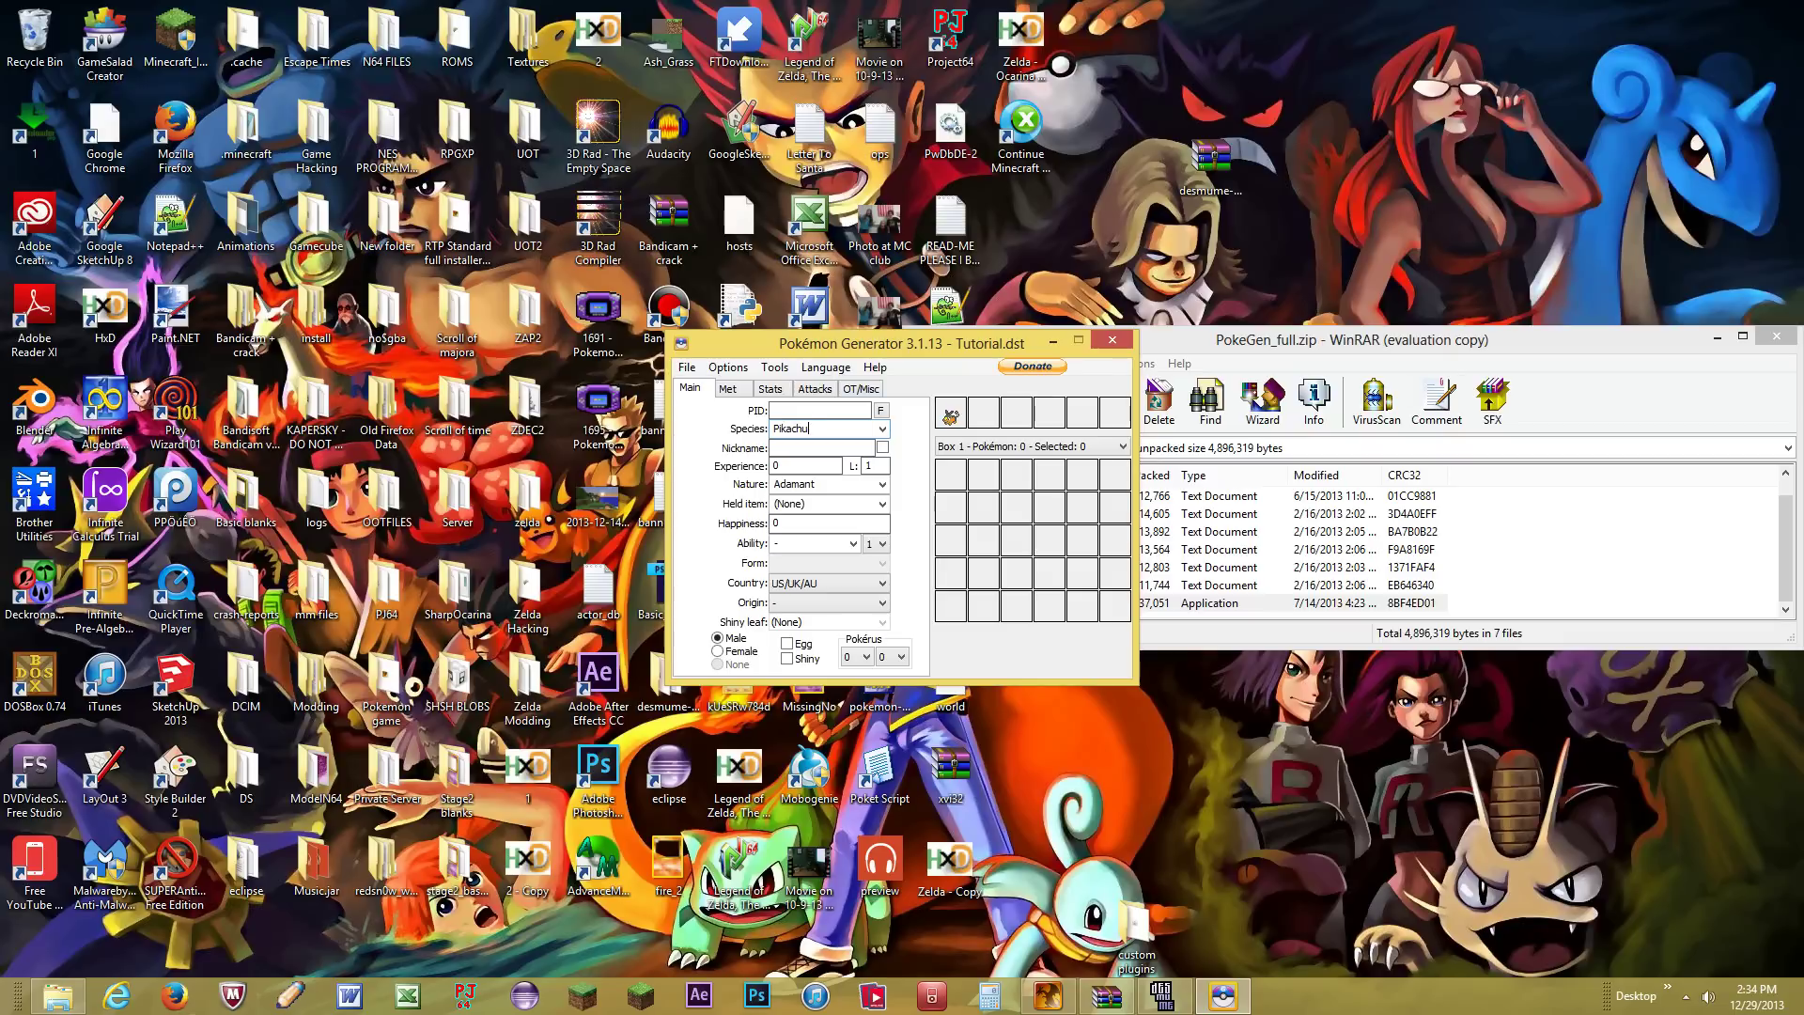
pyautogui.click(1686, 996)
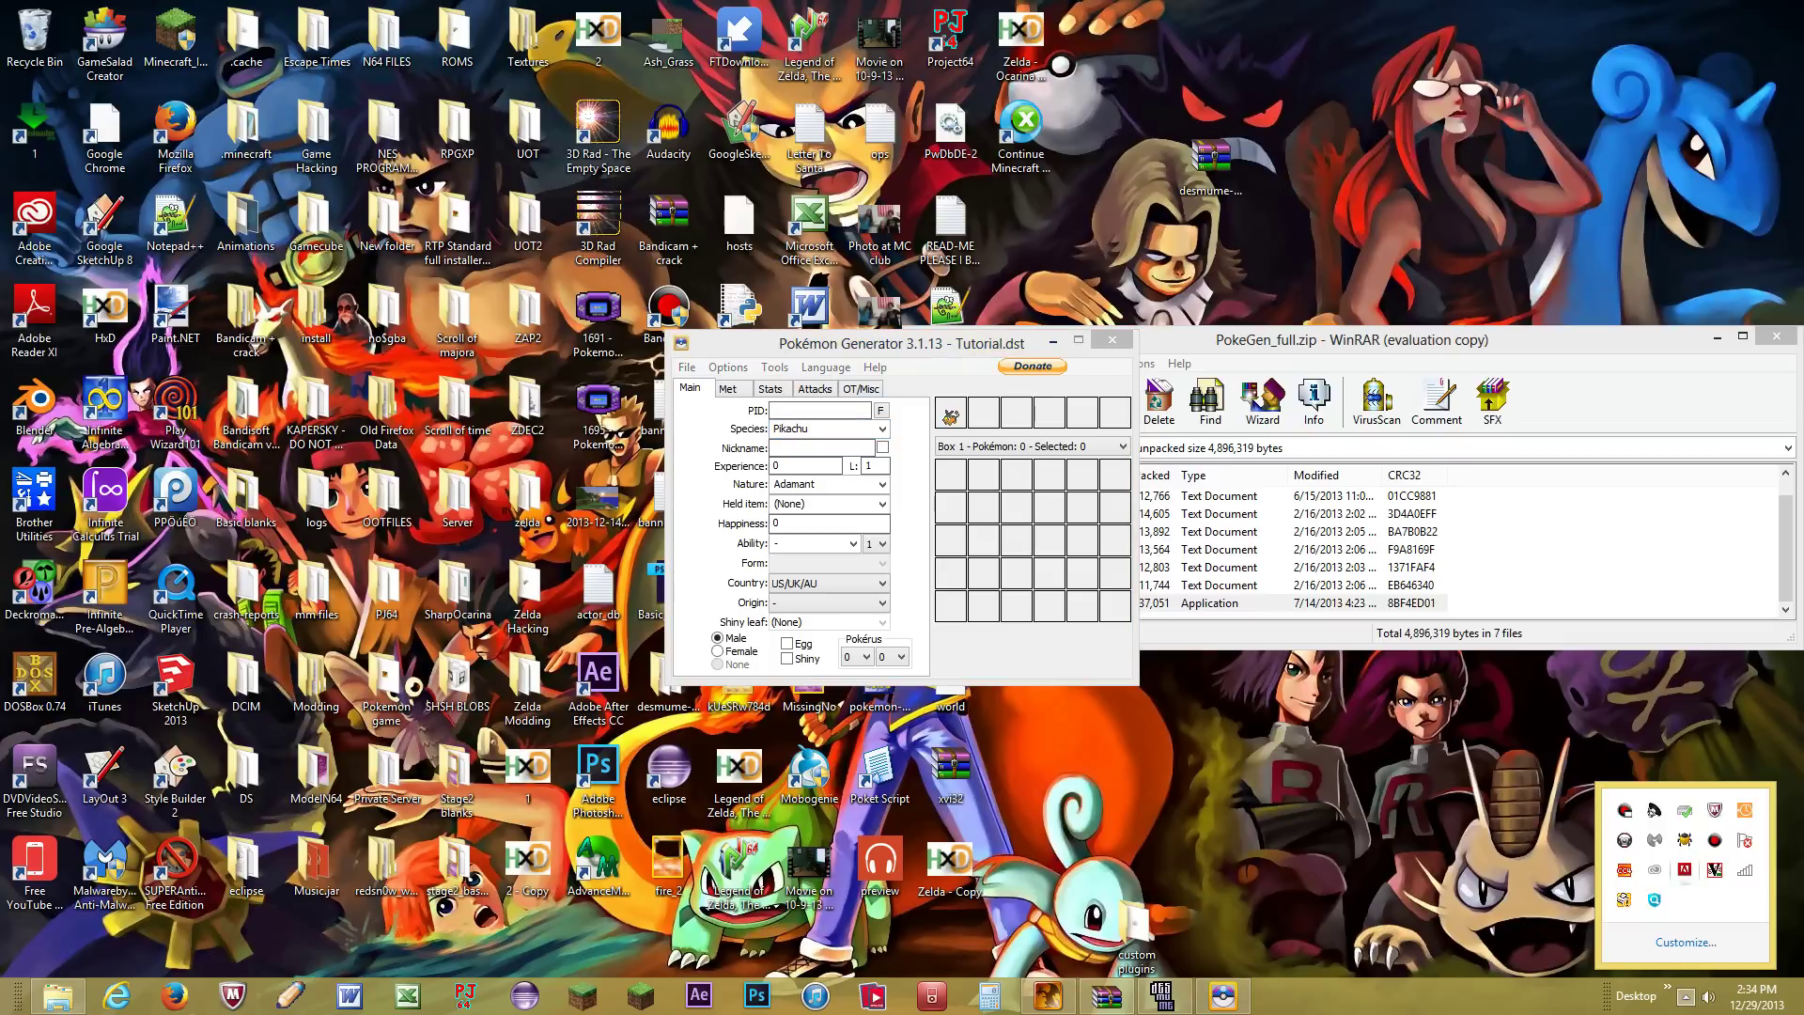
pyautogui.click(1714, 840)
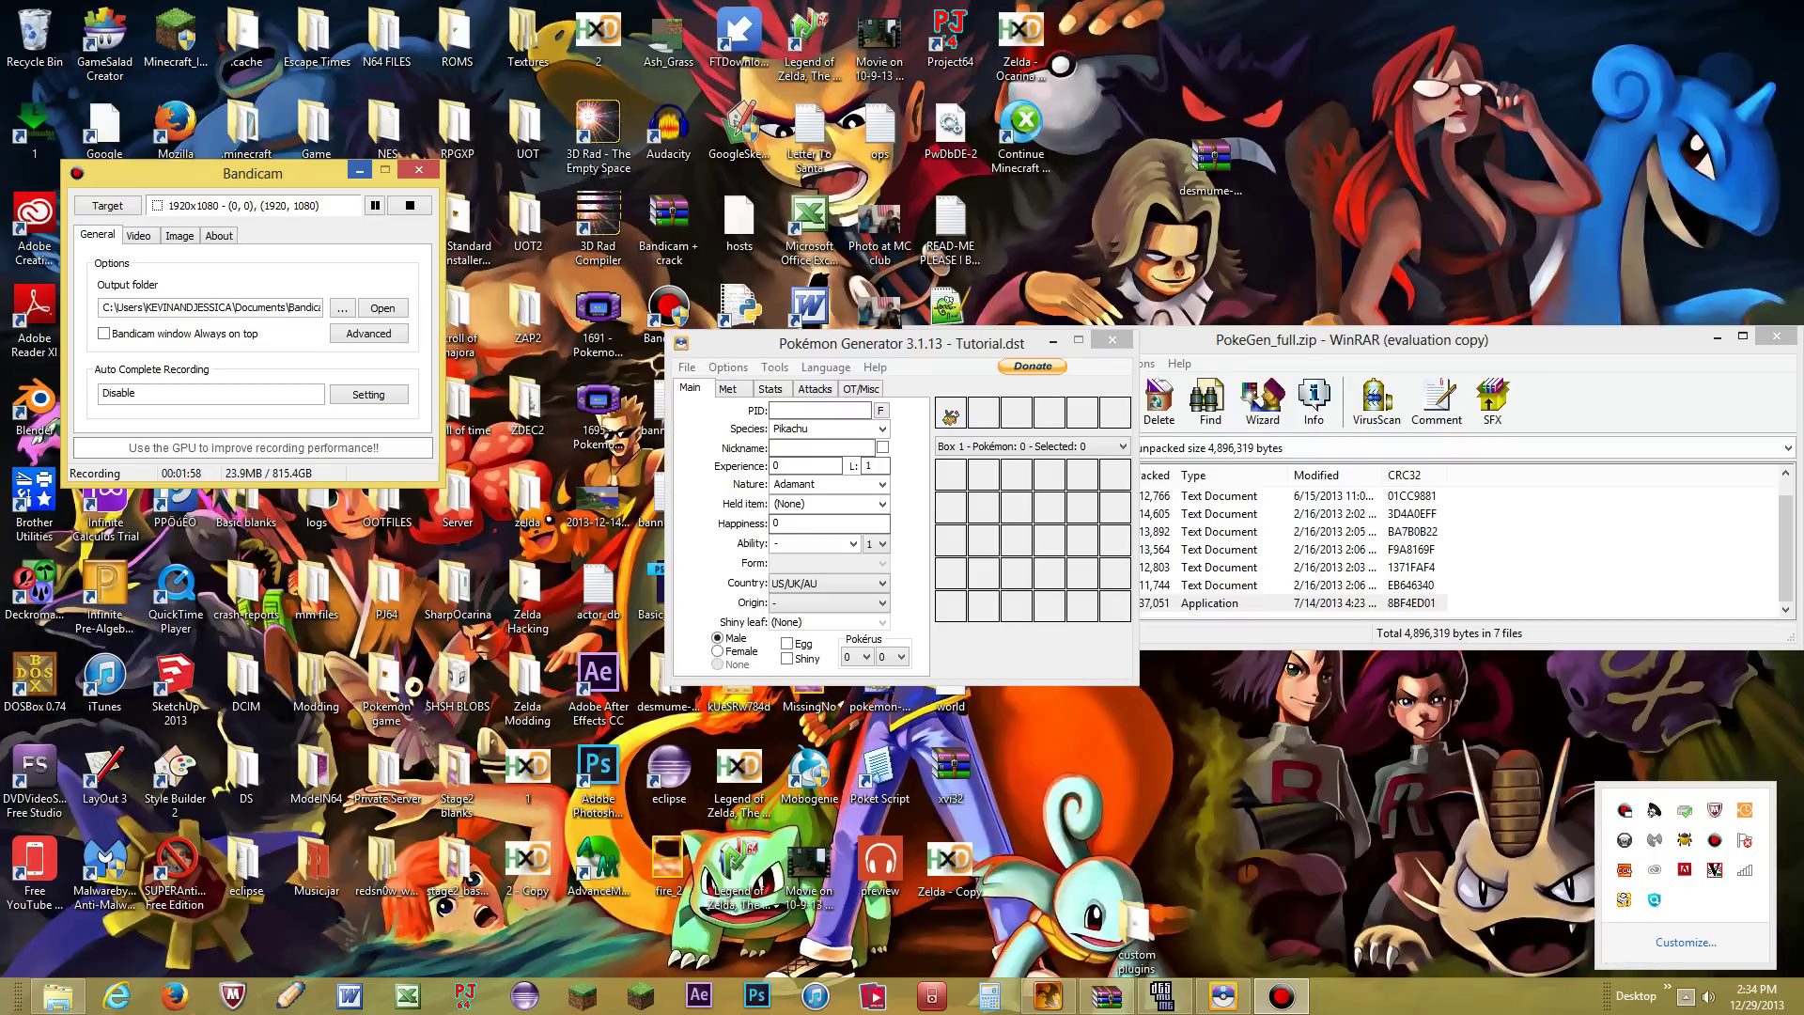
pyautogui.click(360, 171)
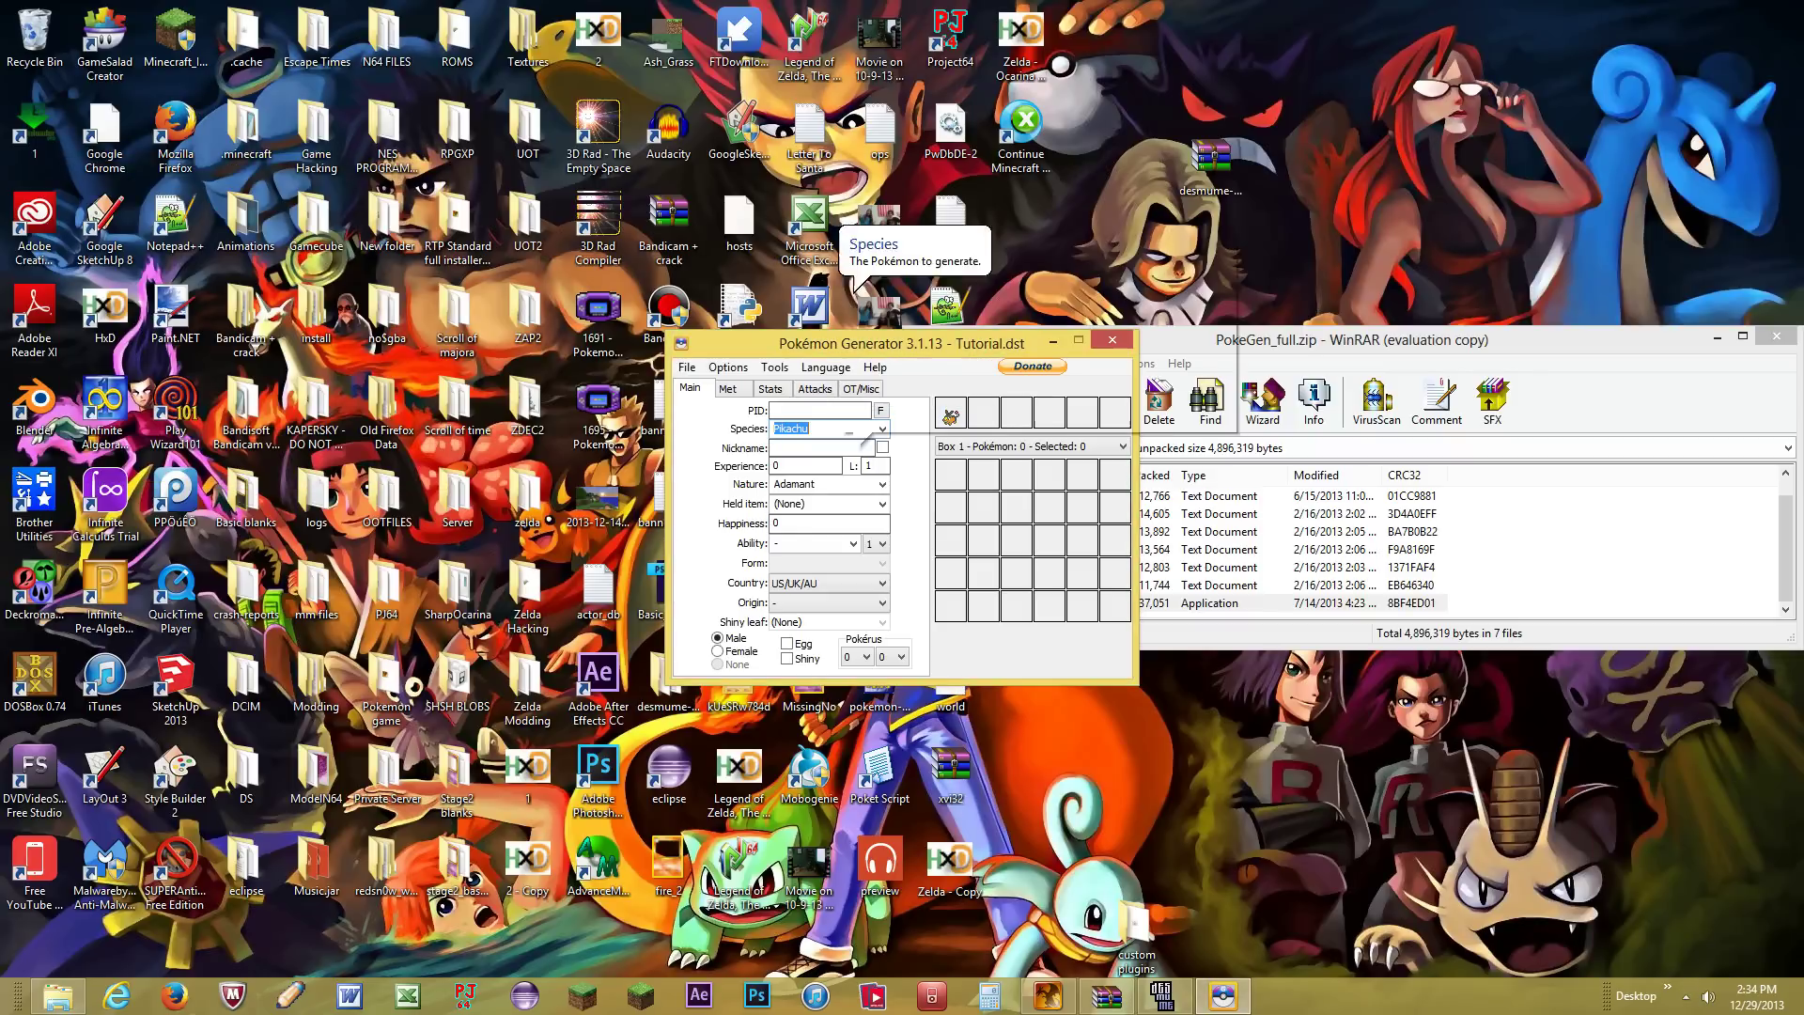
# Step: Give the Pikachu the nickname guiherulaf and close the character picker
pyautogui.click(827, 464)
pyautogui.click(821, 447)
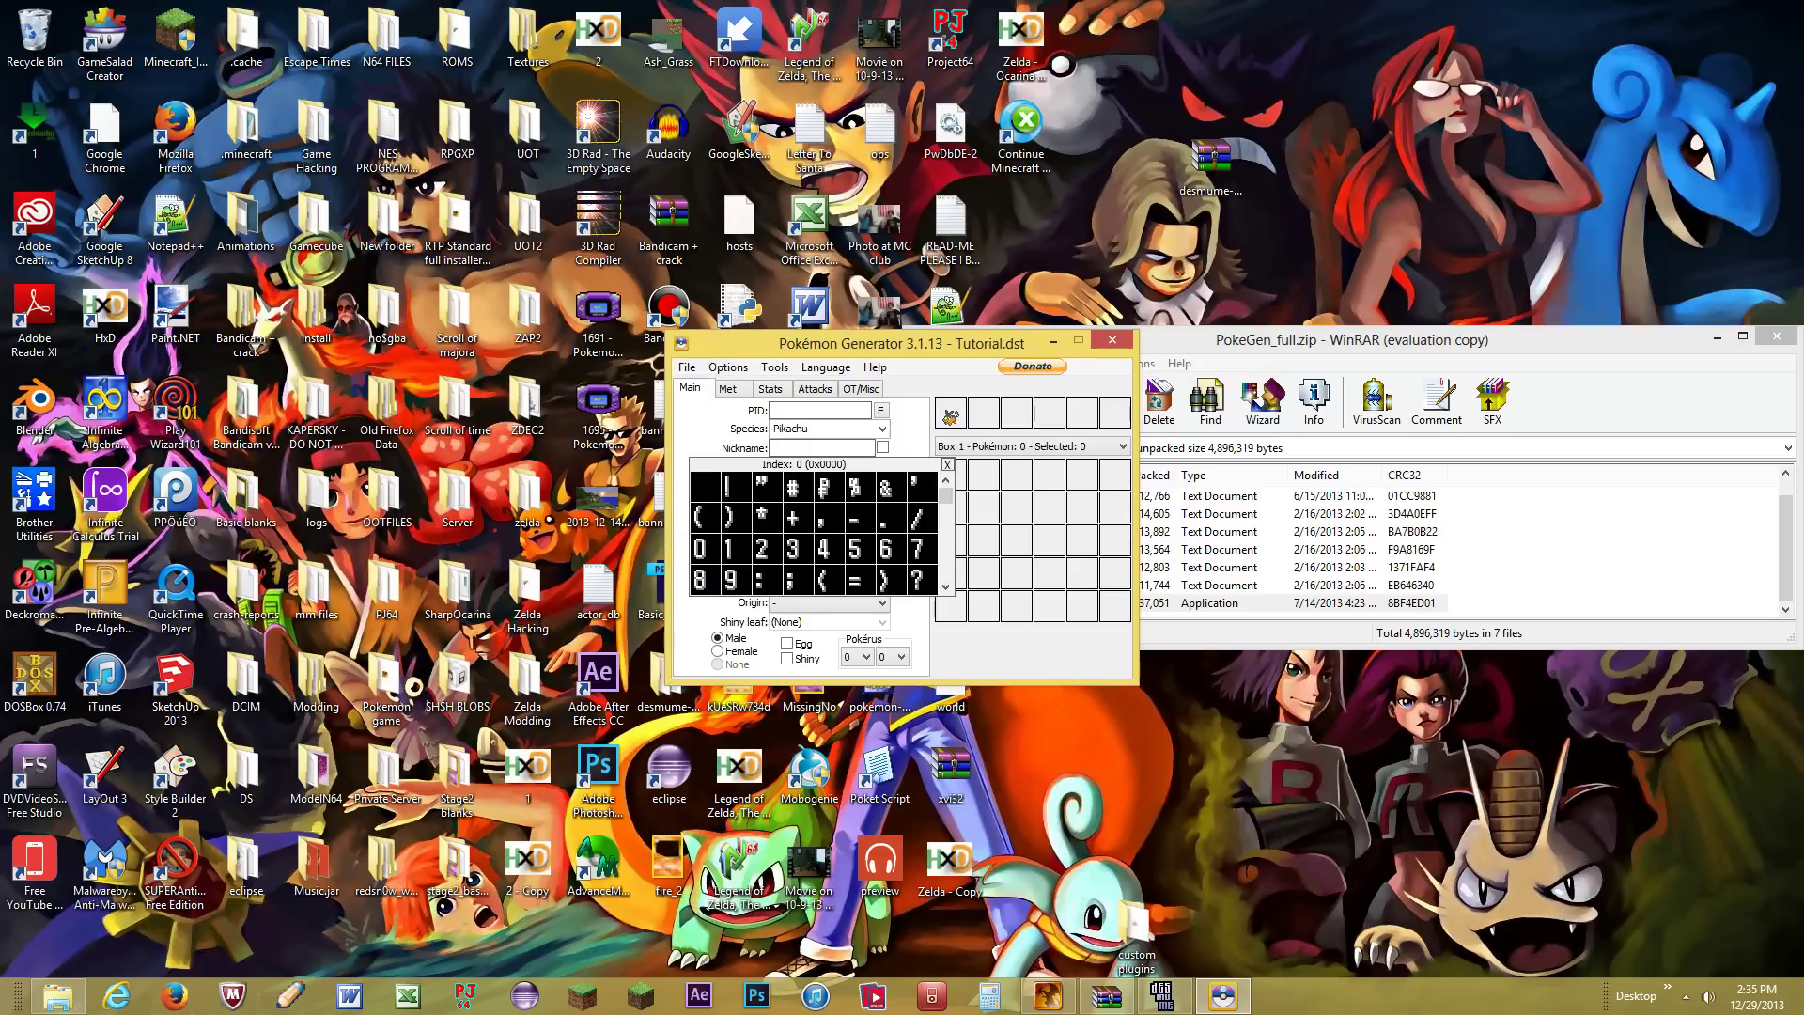
pyautogui.write('guiheruilaf')
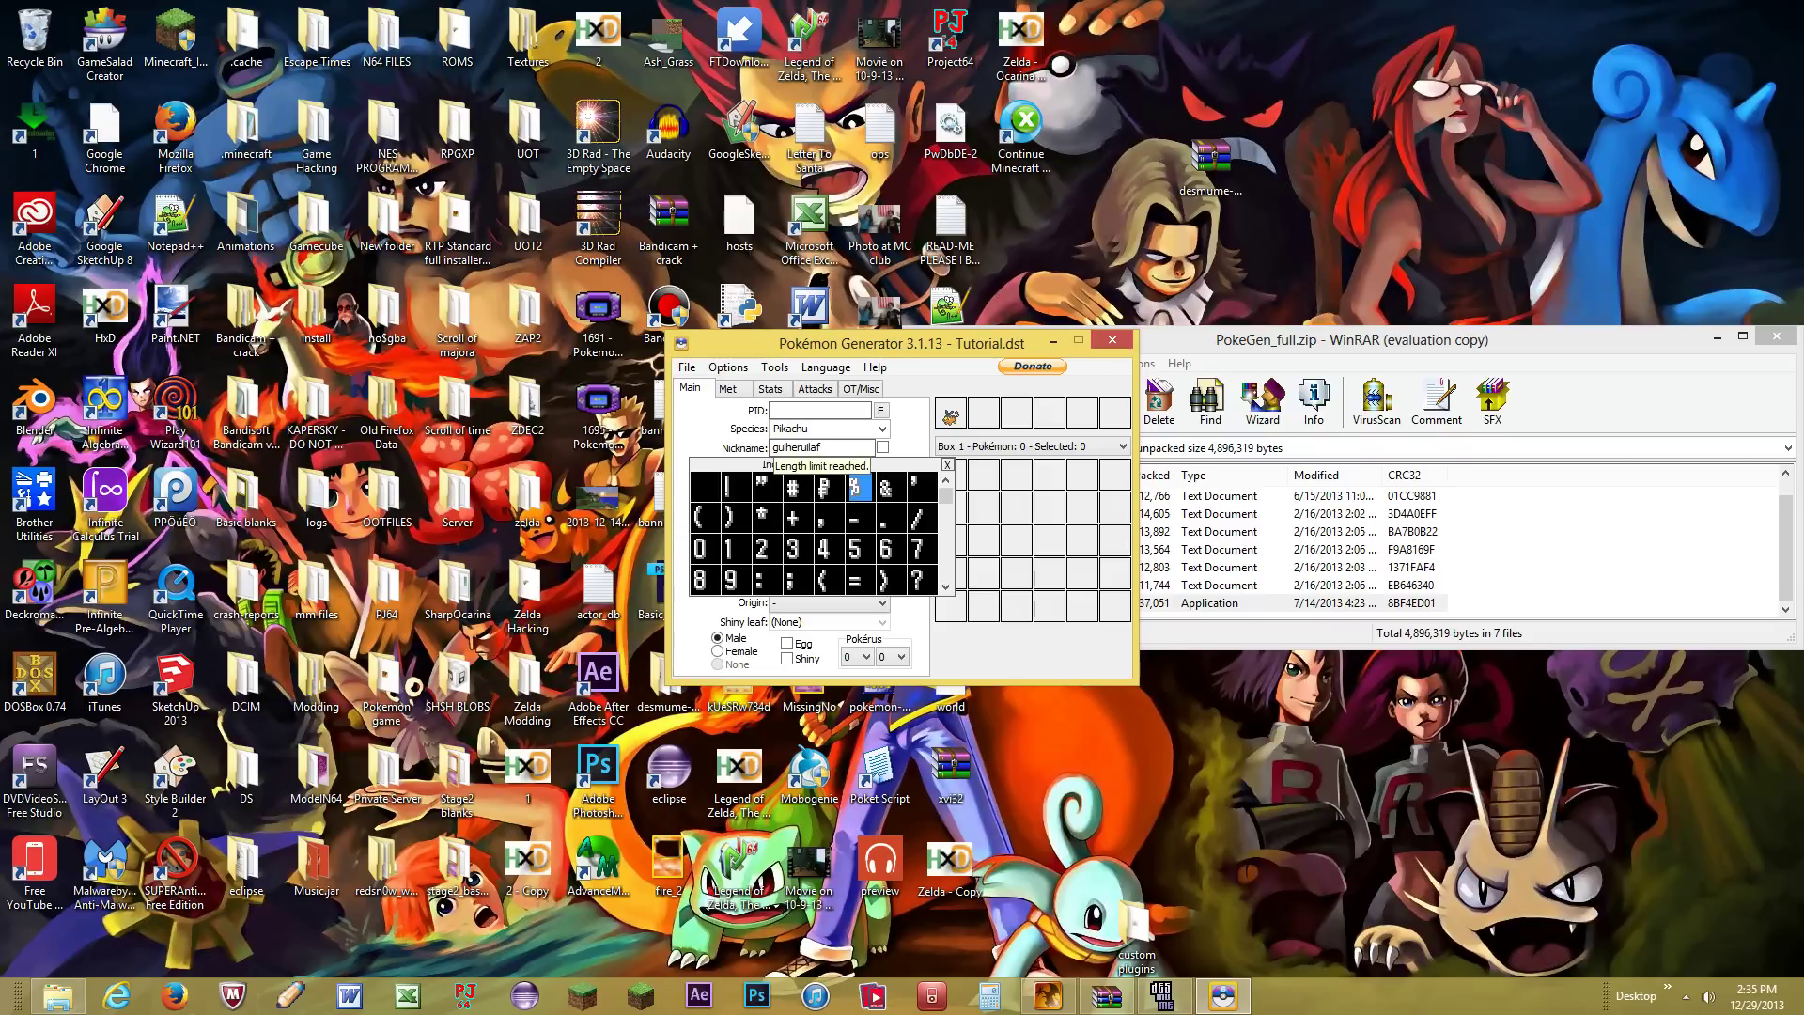
pyautogui.press('Escape')
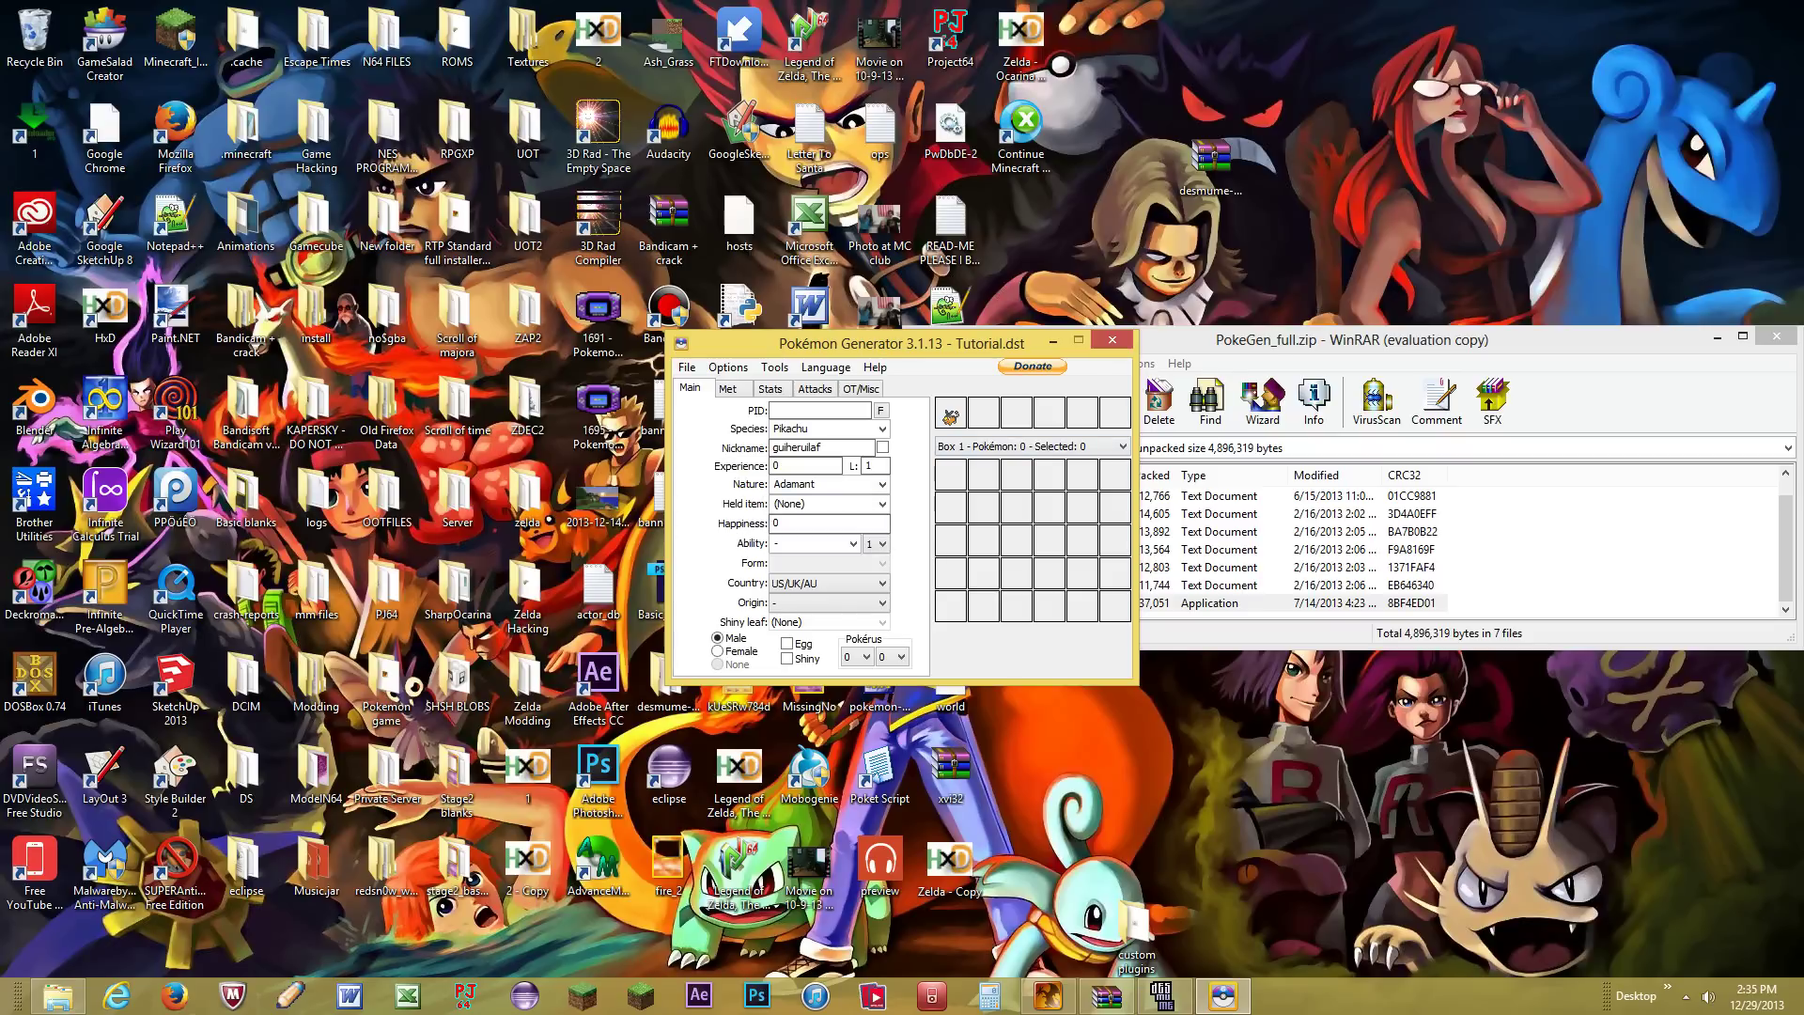
# Step: Set the Pikachu's experience to 1000000 and its held item to Master Ball
pyautogui.write('000000')
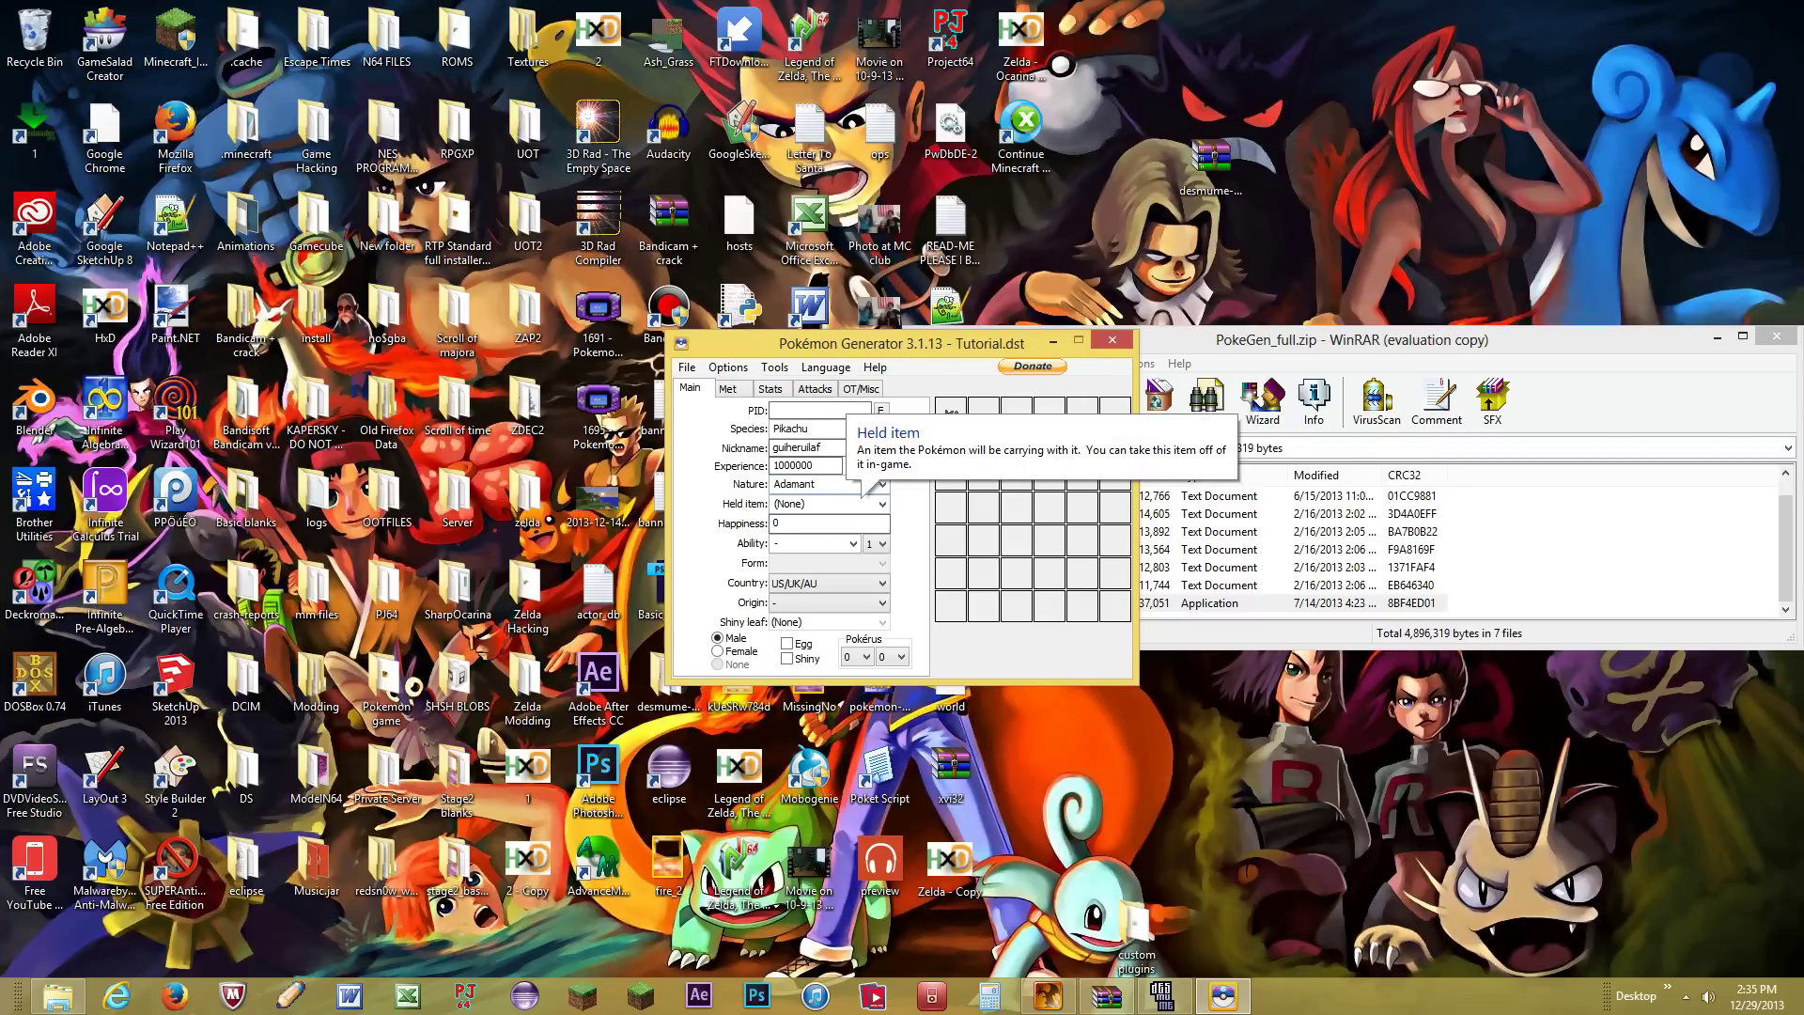
pyautogui.write('Master Ball')
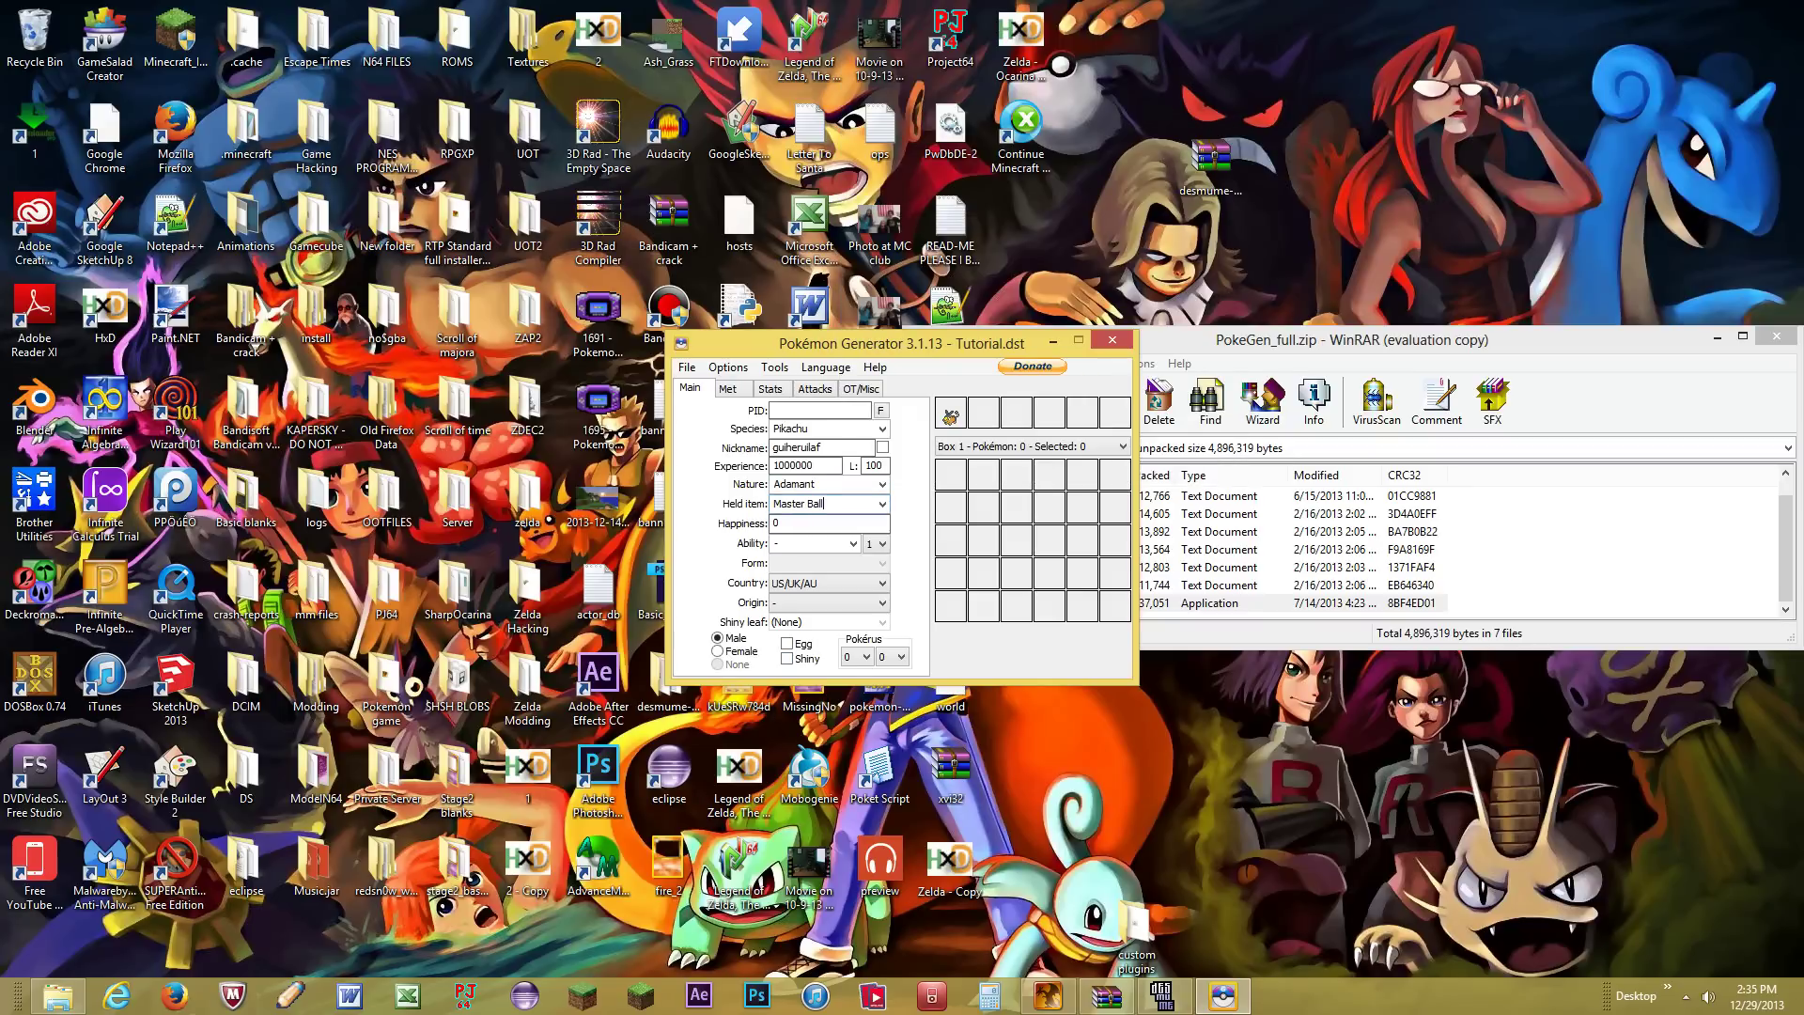
# Step: Make the Pikachu shiny and set its origin game to Fire Red
pyautogui.click(787, 658)
pyautogui.click(827, 602)
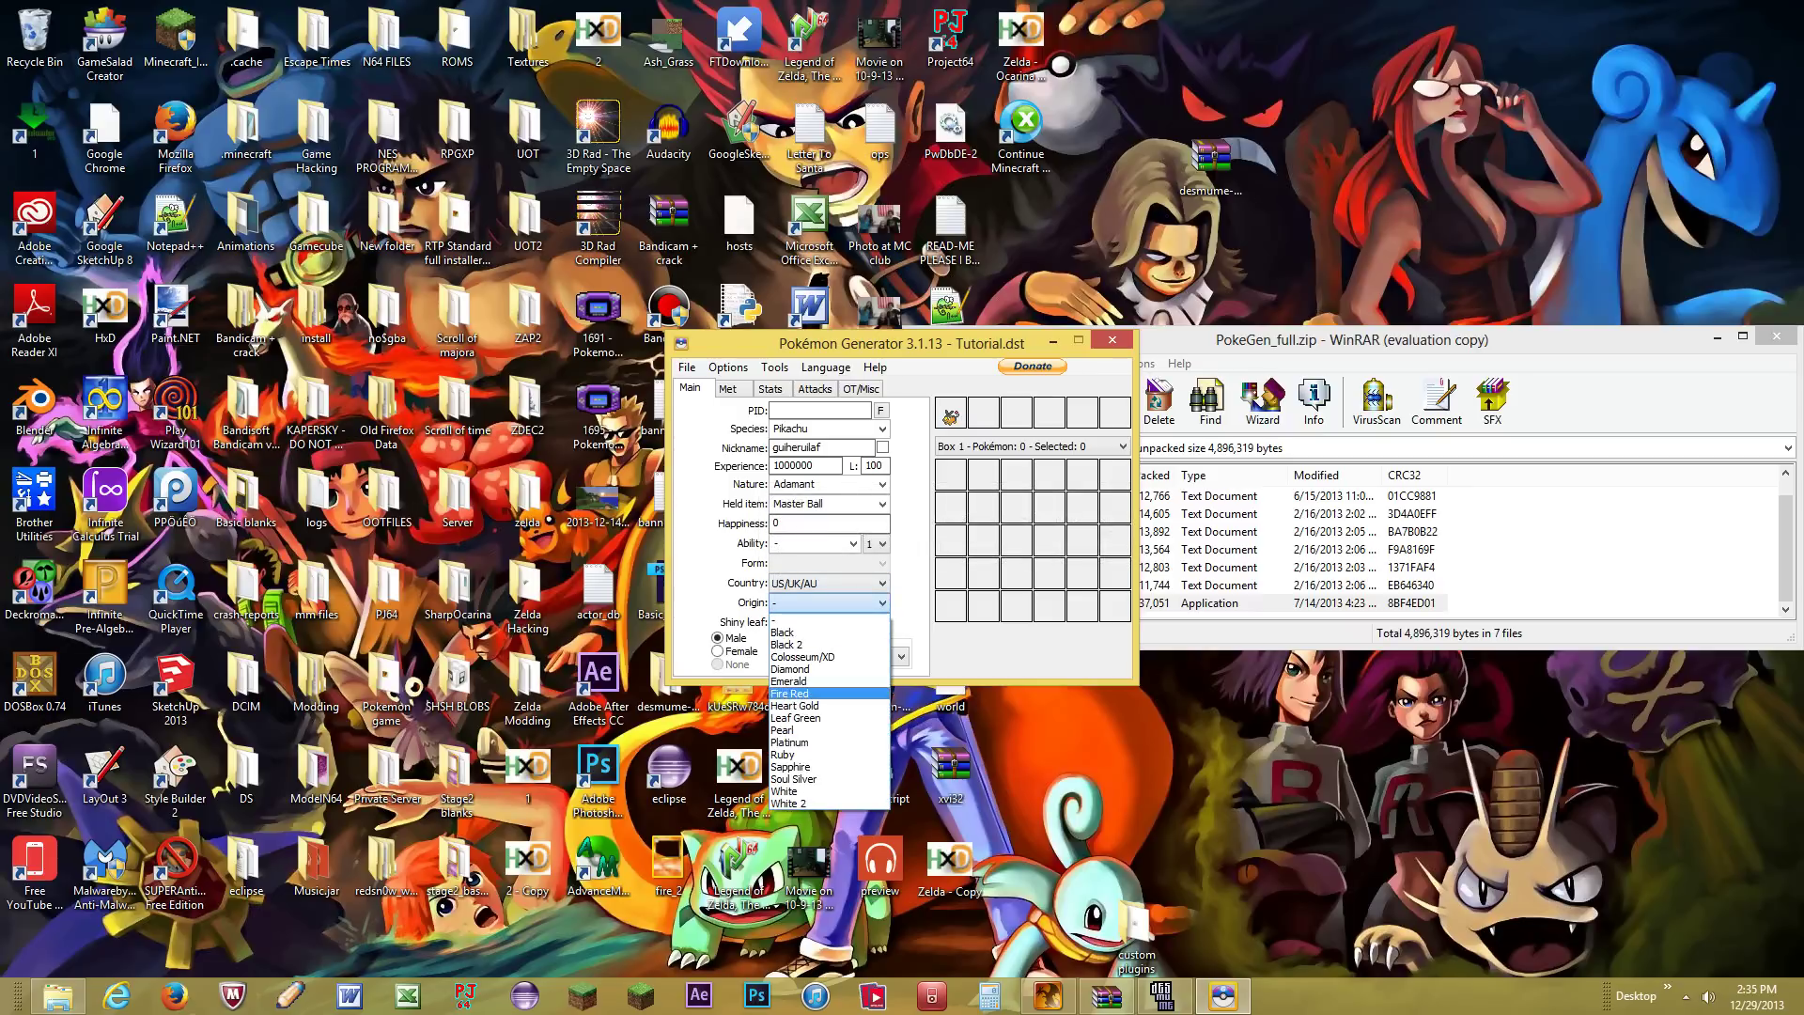
pyautogui.click(827, 706)
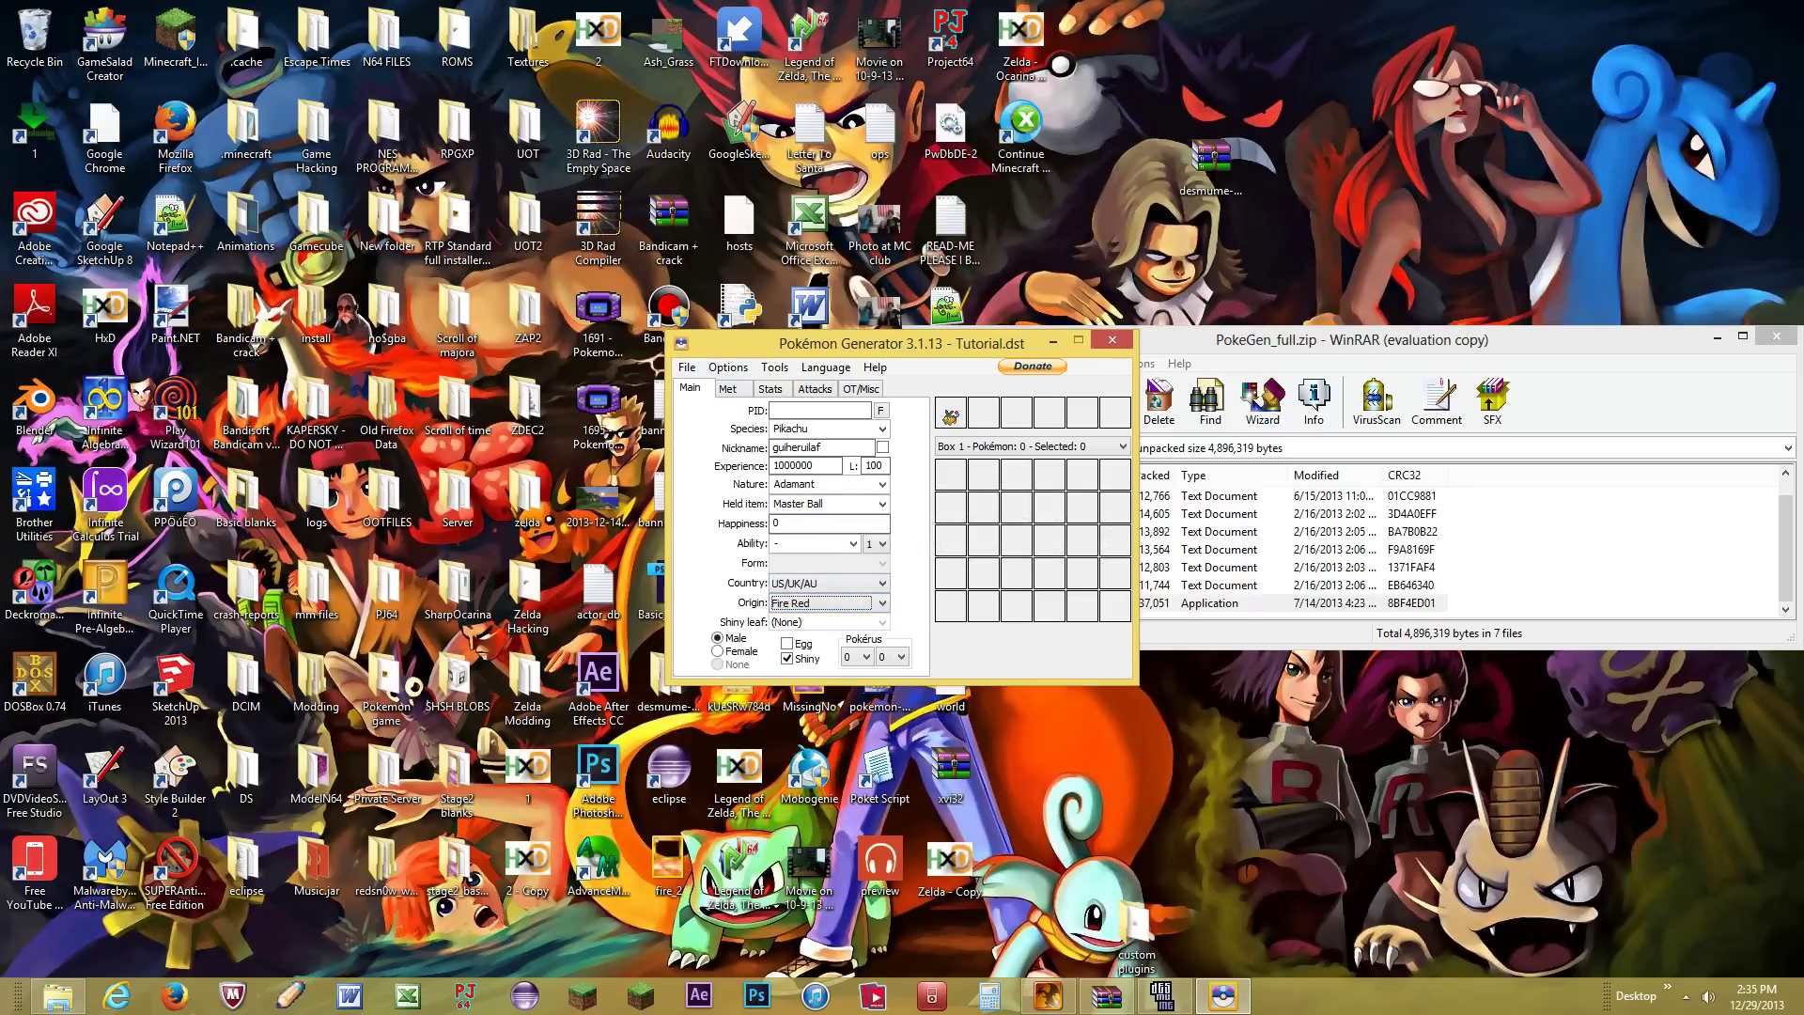
# Step: Set the ball in the Pikachu's met data to Master Ball
pyautogui.click(857, 656)
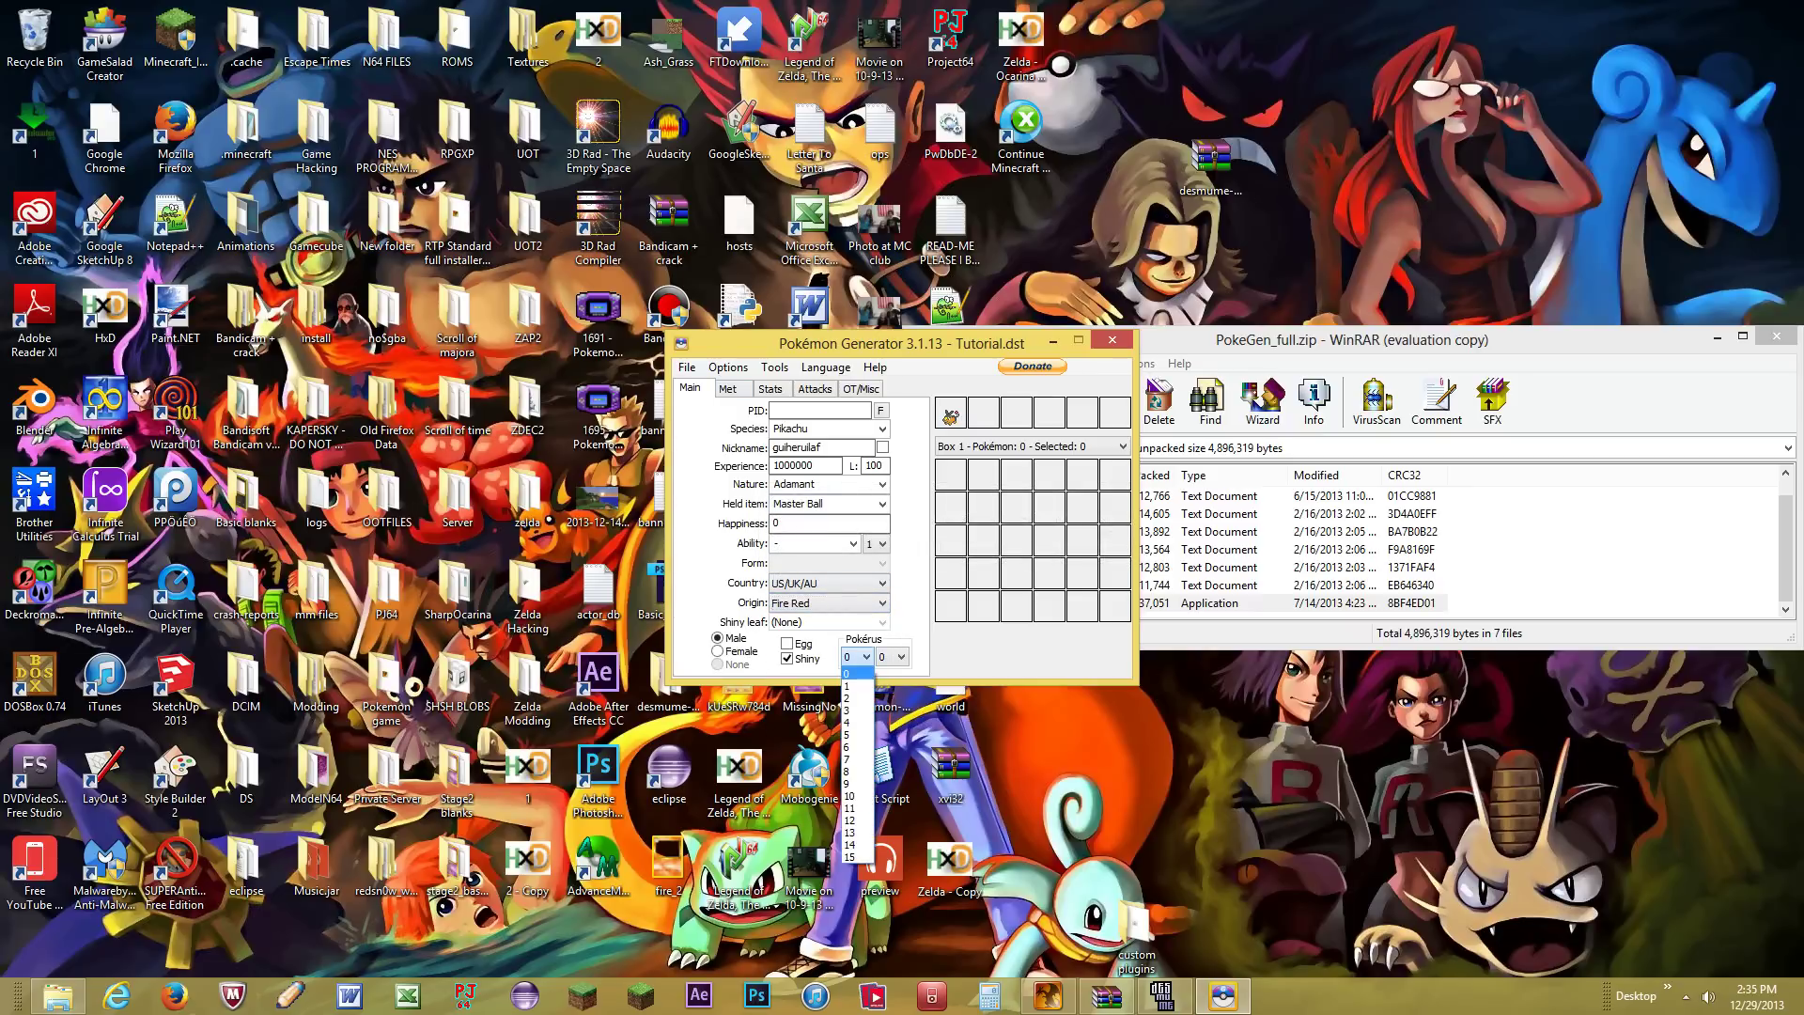
pyautogui.click(857, 655)
pyautogui.click(728, 388)
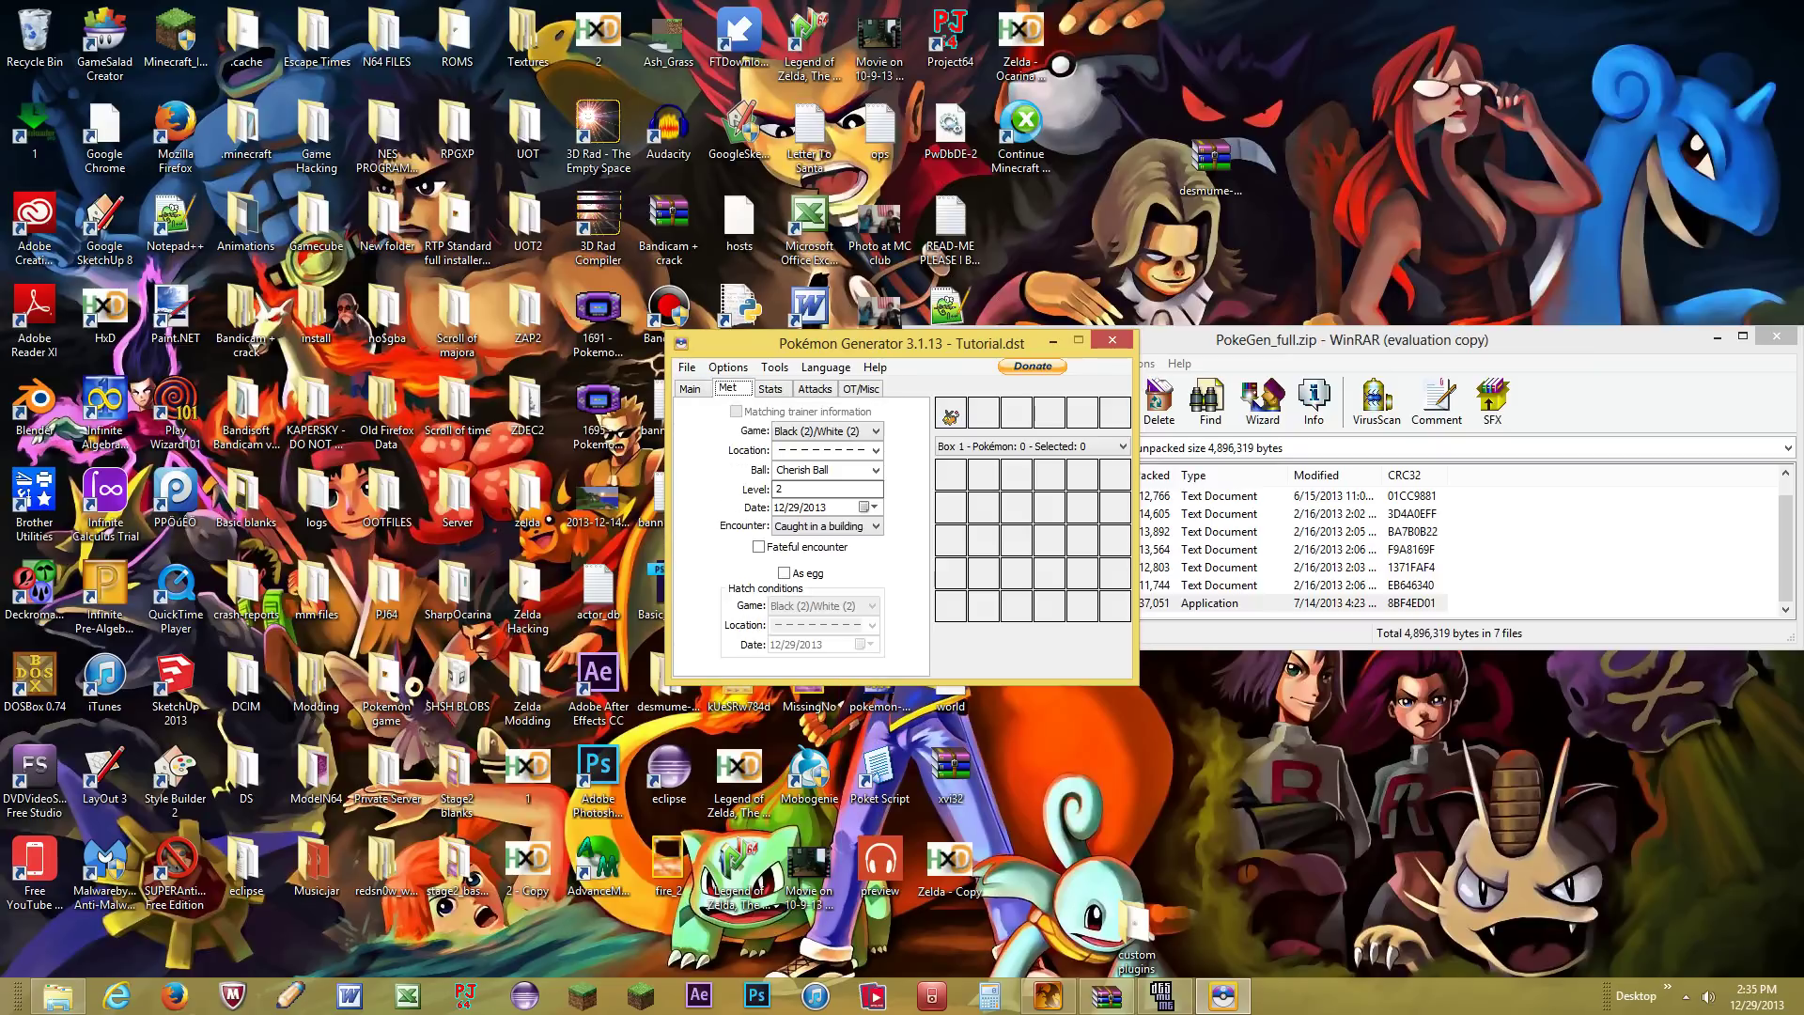
pyautogui.click(875, 470)
pyautogui.write('Mast')
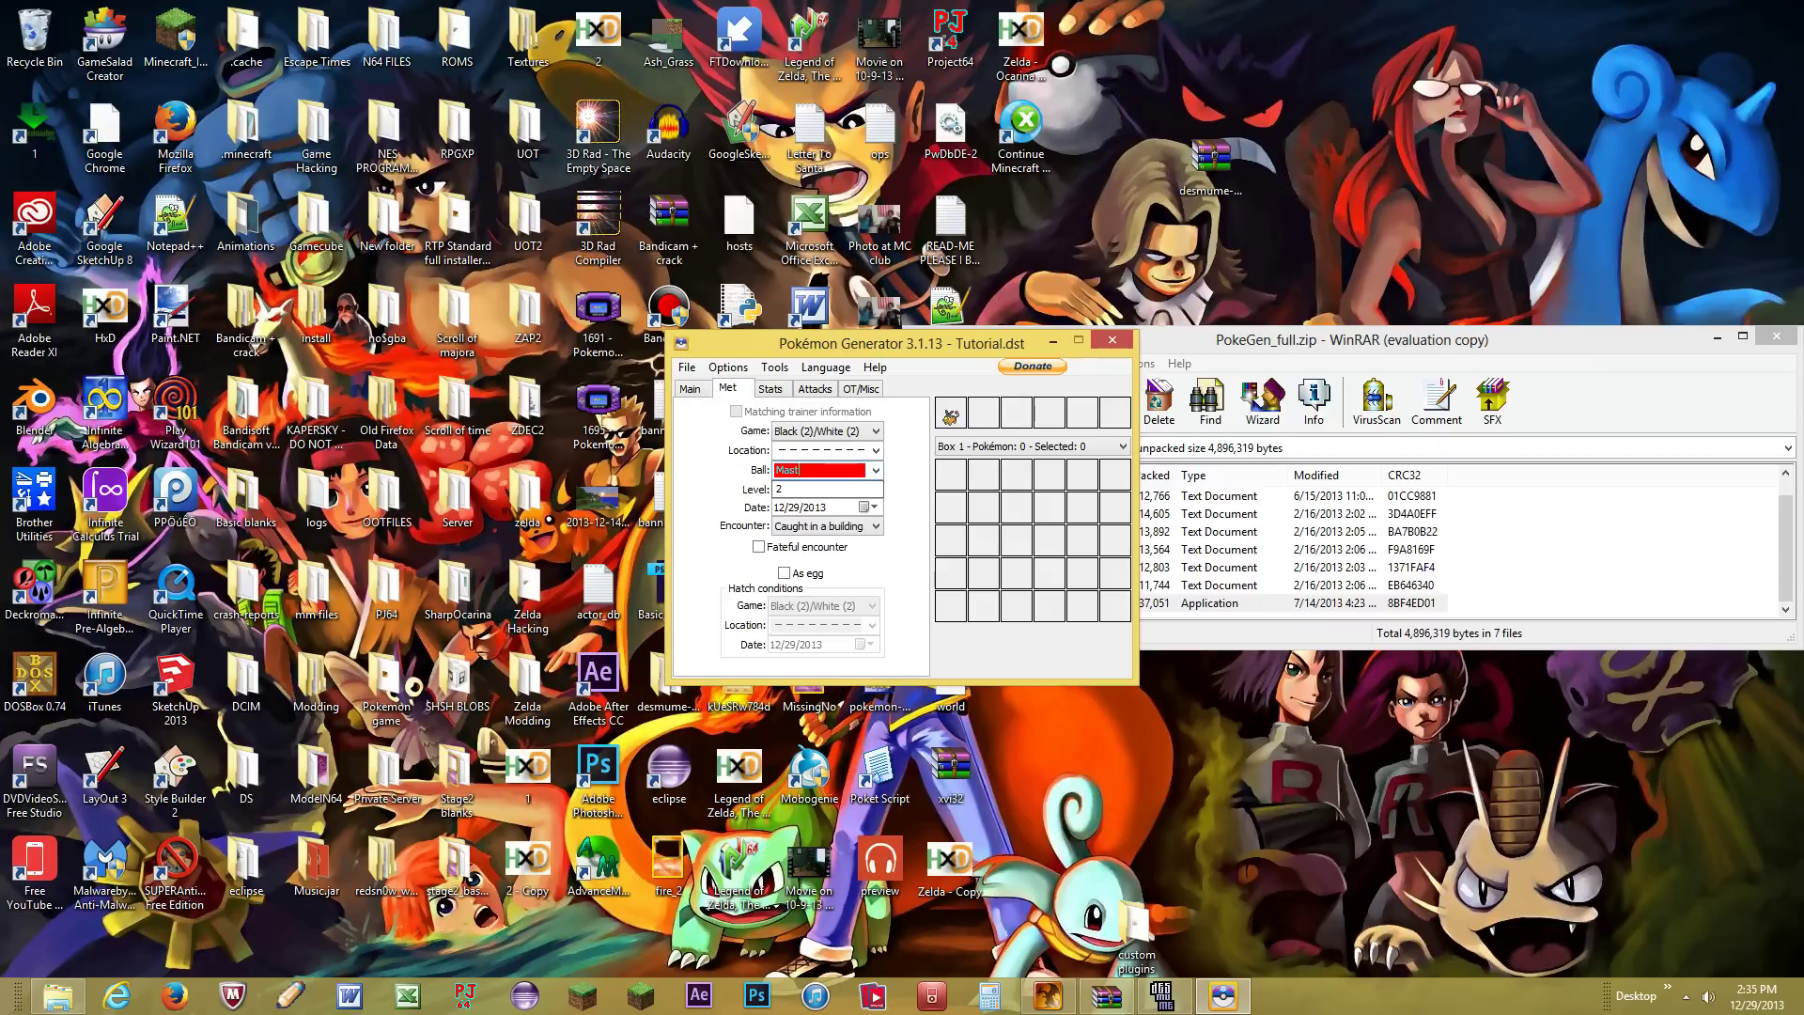
pyautogui.write('er Ball')
pyautogui.click(827, 430)
pyautogui.click(827, 431)
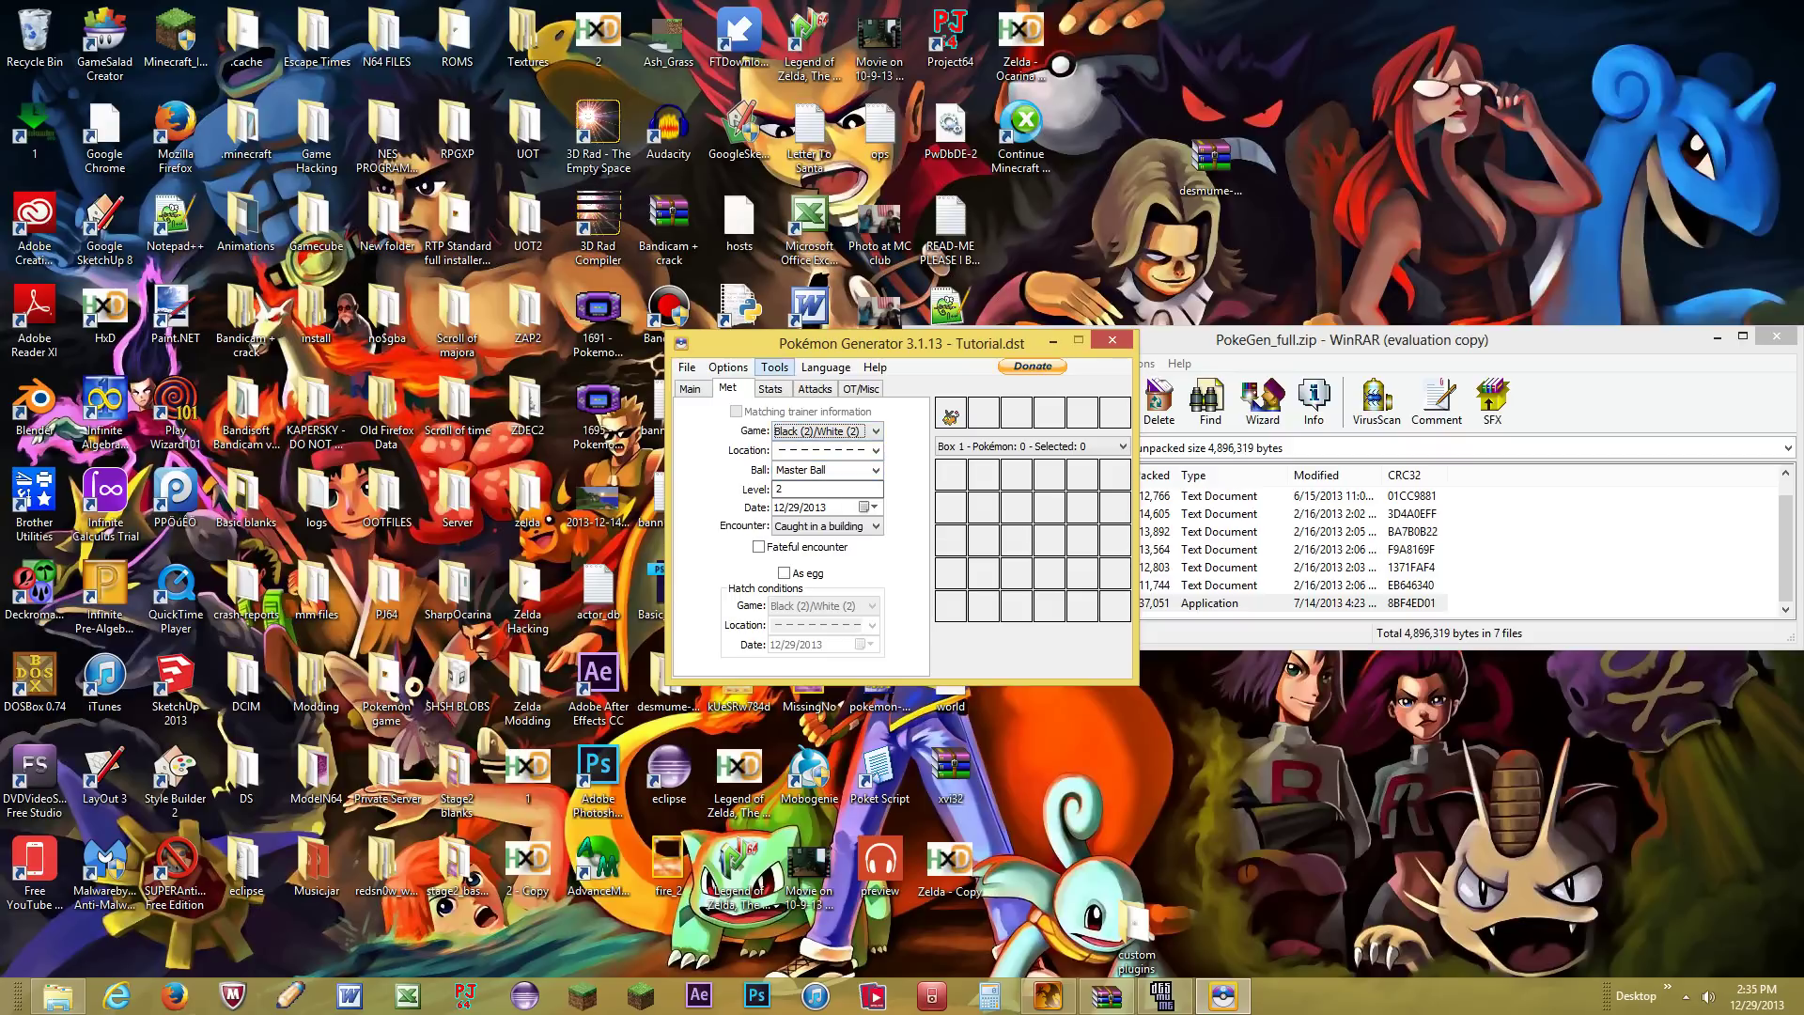
# Step: Set the Pikachu's IV to 31 and EV to 255 for HP and all five other stats
pyautogui.click(770, 388)
pyautogui.press('Tab')
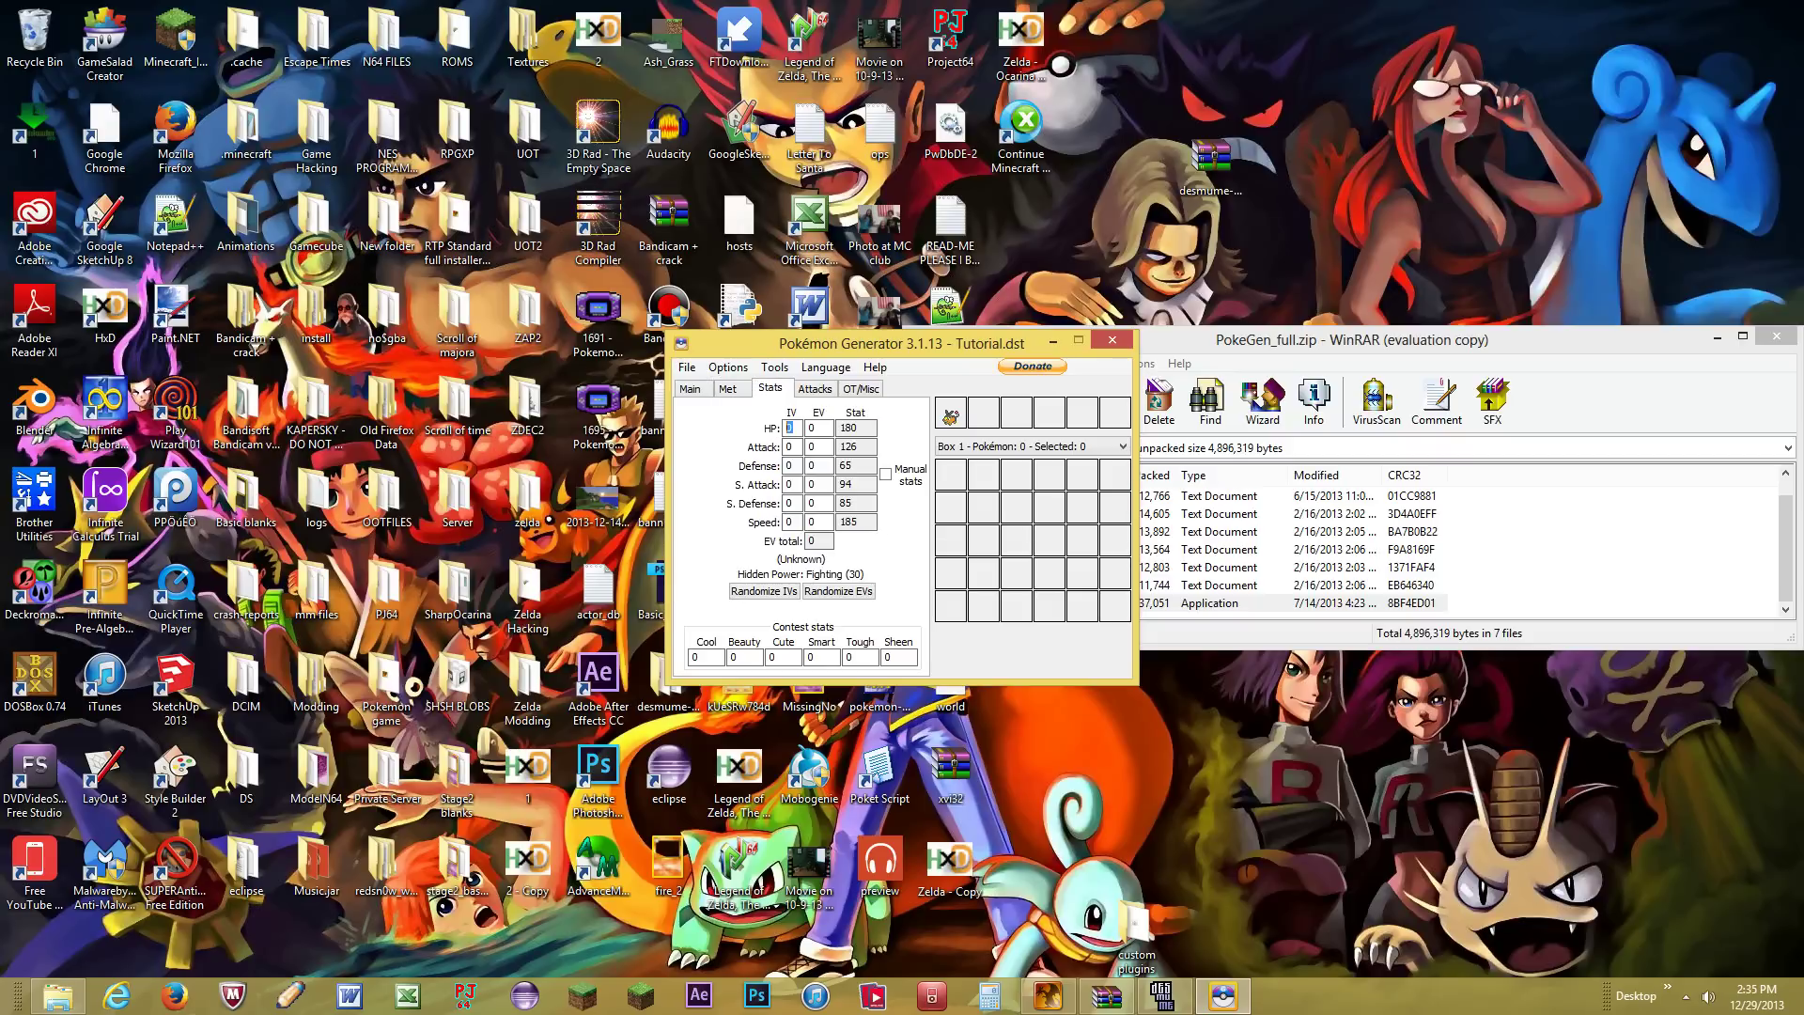
pyautogui.write('31')
pyautogui.write('2')
pyautogui.write('55')
pyautogui.press('Tab')
pyautogui.write('31')
pyautogui.press('Tab')
pyautogui.write('255')
pyautogui.press('Tab')
pyautogui.write('31')
pyautogui.press('Tab')
pyautogui.write('255')
pyautogui.press('Tab')
pyautogui.write('31')
pyautogui.press('Tab')
pyautogui.write('255')
pyautogui.press('Tab')
pyautogui.write('31')
pyautogui.press('Tab')
pyautogui.write('255')
pyautogui.press('Tab')
pyautogui.write('31')
pyautogui.press('Tab')
pyautogui.write('255')
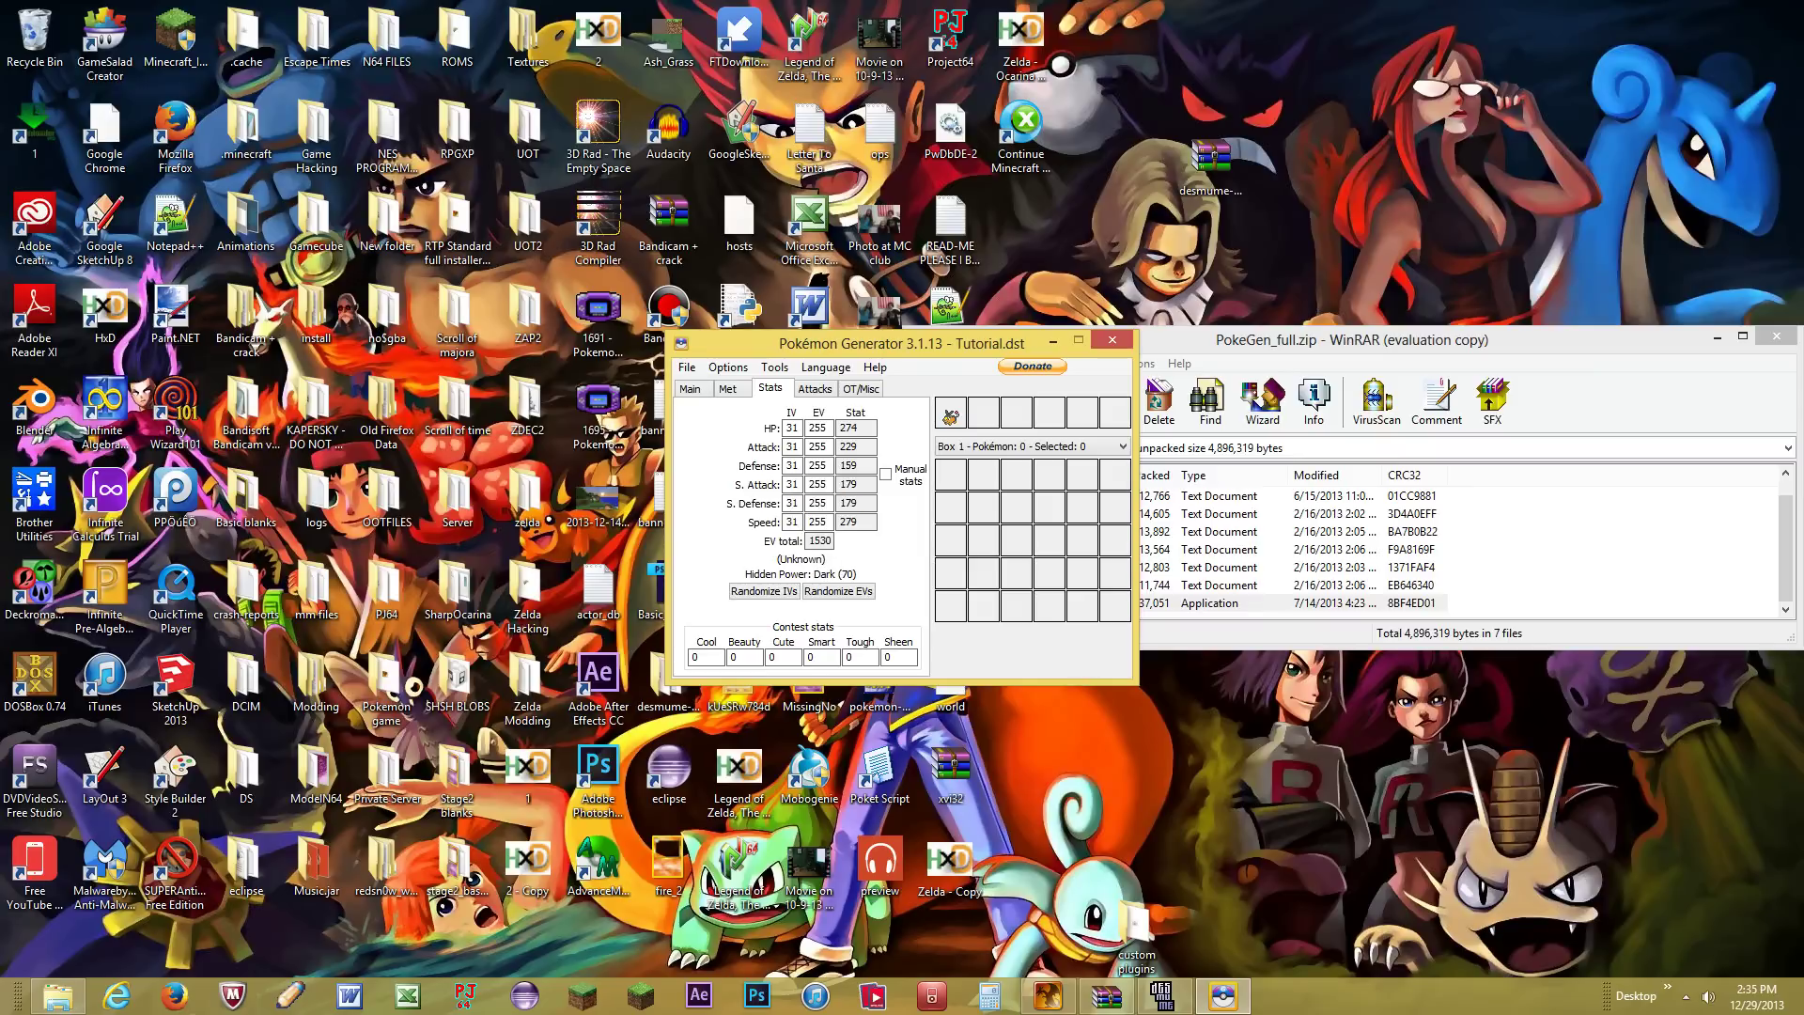
# Step: Set the Pikachu's first attack to Thunderbolt with 255 PP
pyautogui.hotkey('ctrl', 'Tab')
pyautogui.press('Tab')
pyautogui.write('T')
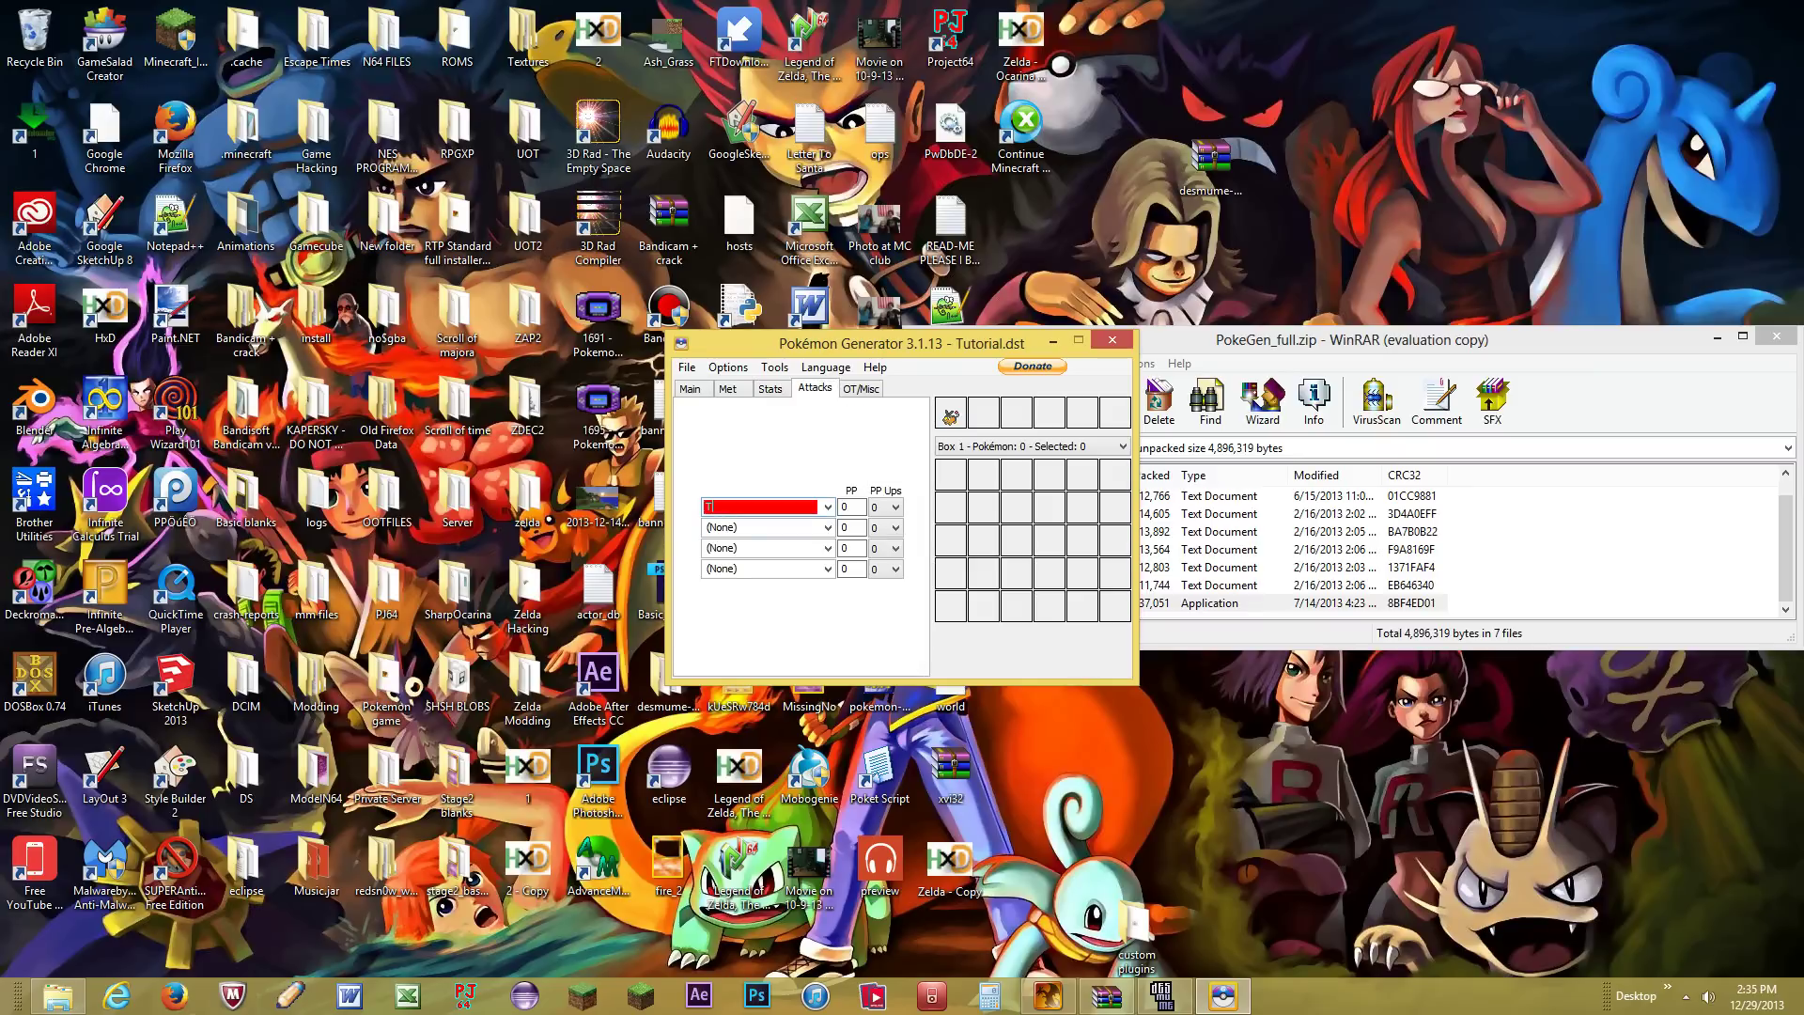
pyautogui.write('hunder Bolt')
pyautogui.press('BackSpace')
pyautogui.hotkey('ctrl', 'a')
pyautogui.write('Thunderbolt')
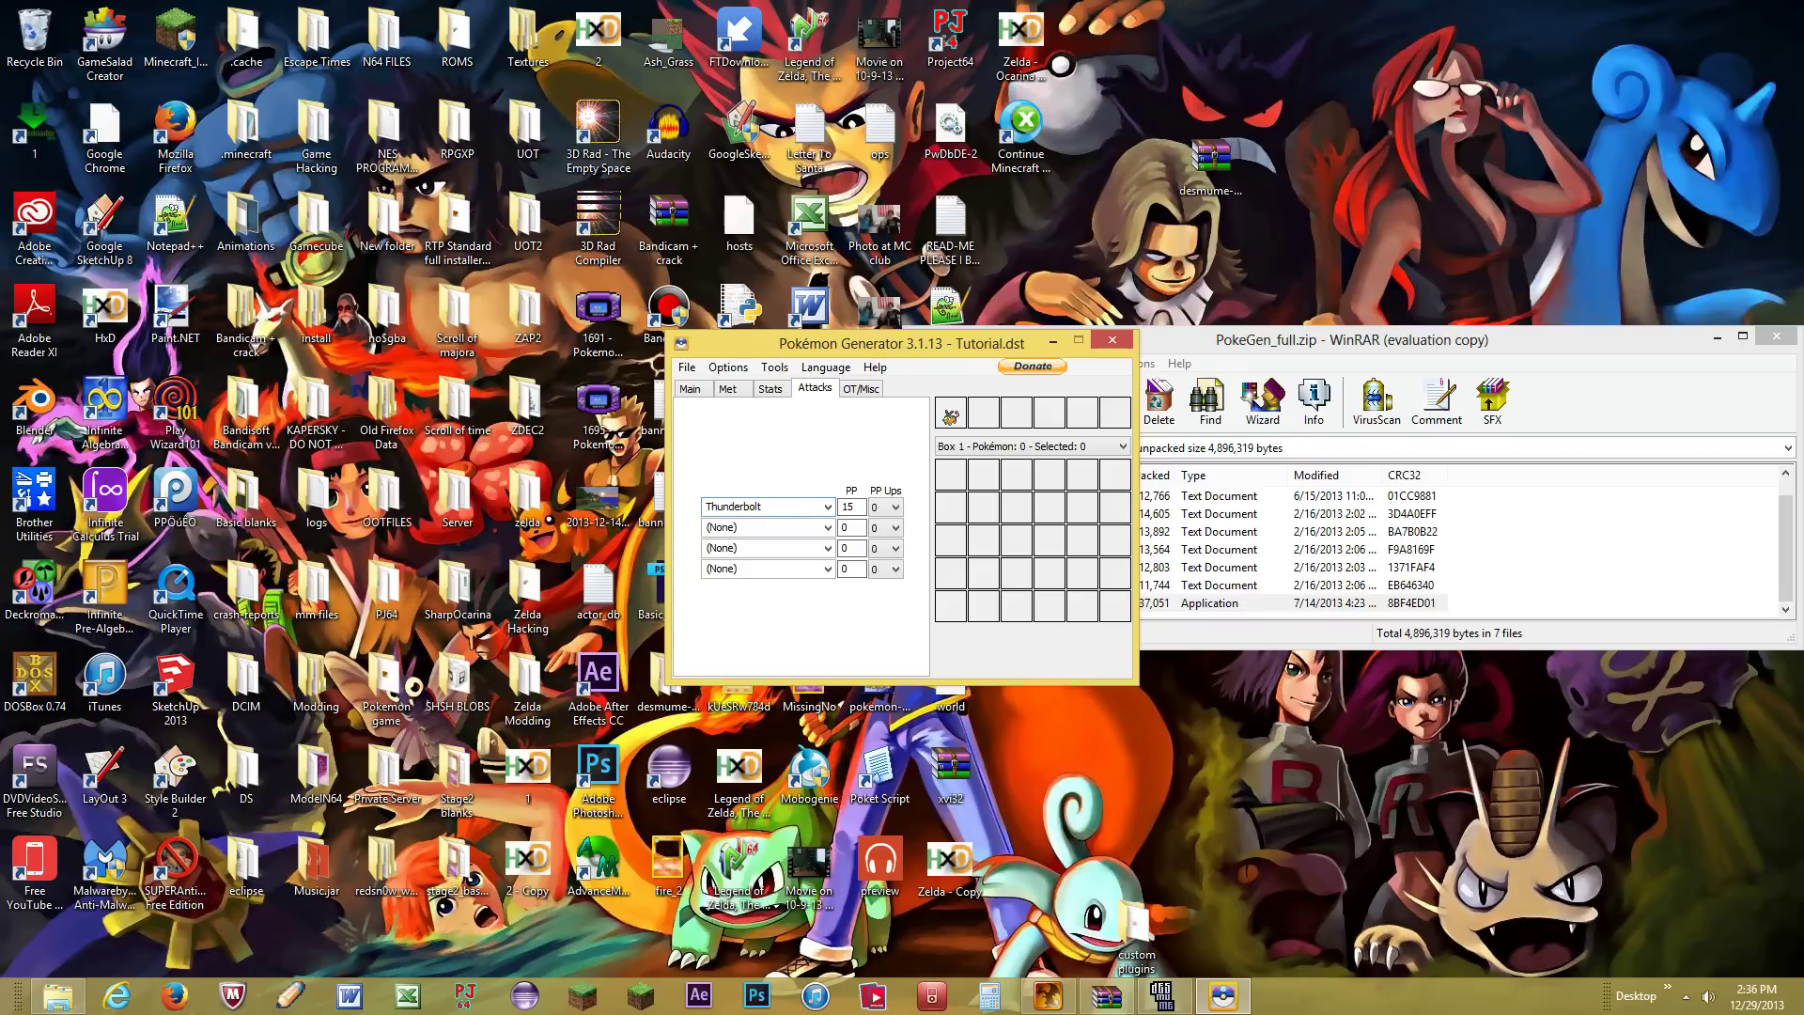
pyautogui.press('Tab')
pyautogui.write('255')
# Step: Set the Pikachu's second attack to Aerial Ace with 255 PP
pyautogui.press('Tab')
pyautogui.press('Tab')
pyautogui.write('Aerial A')
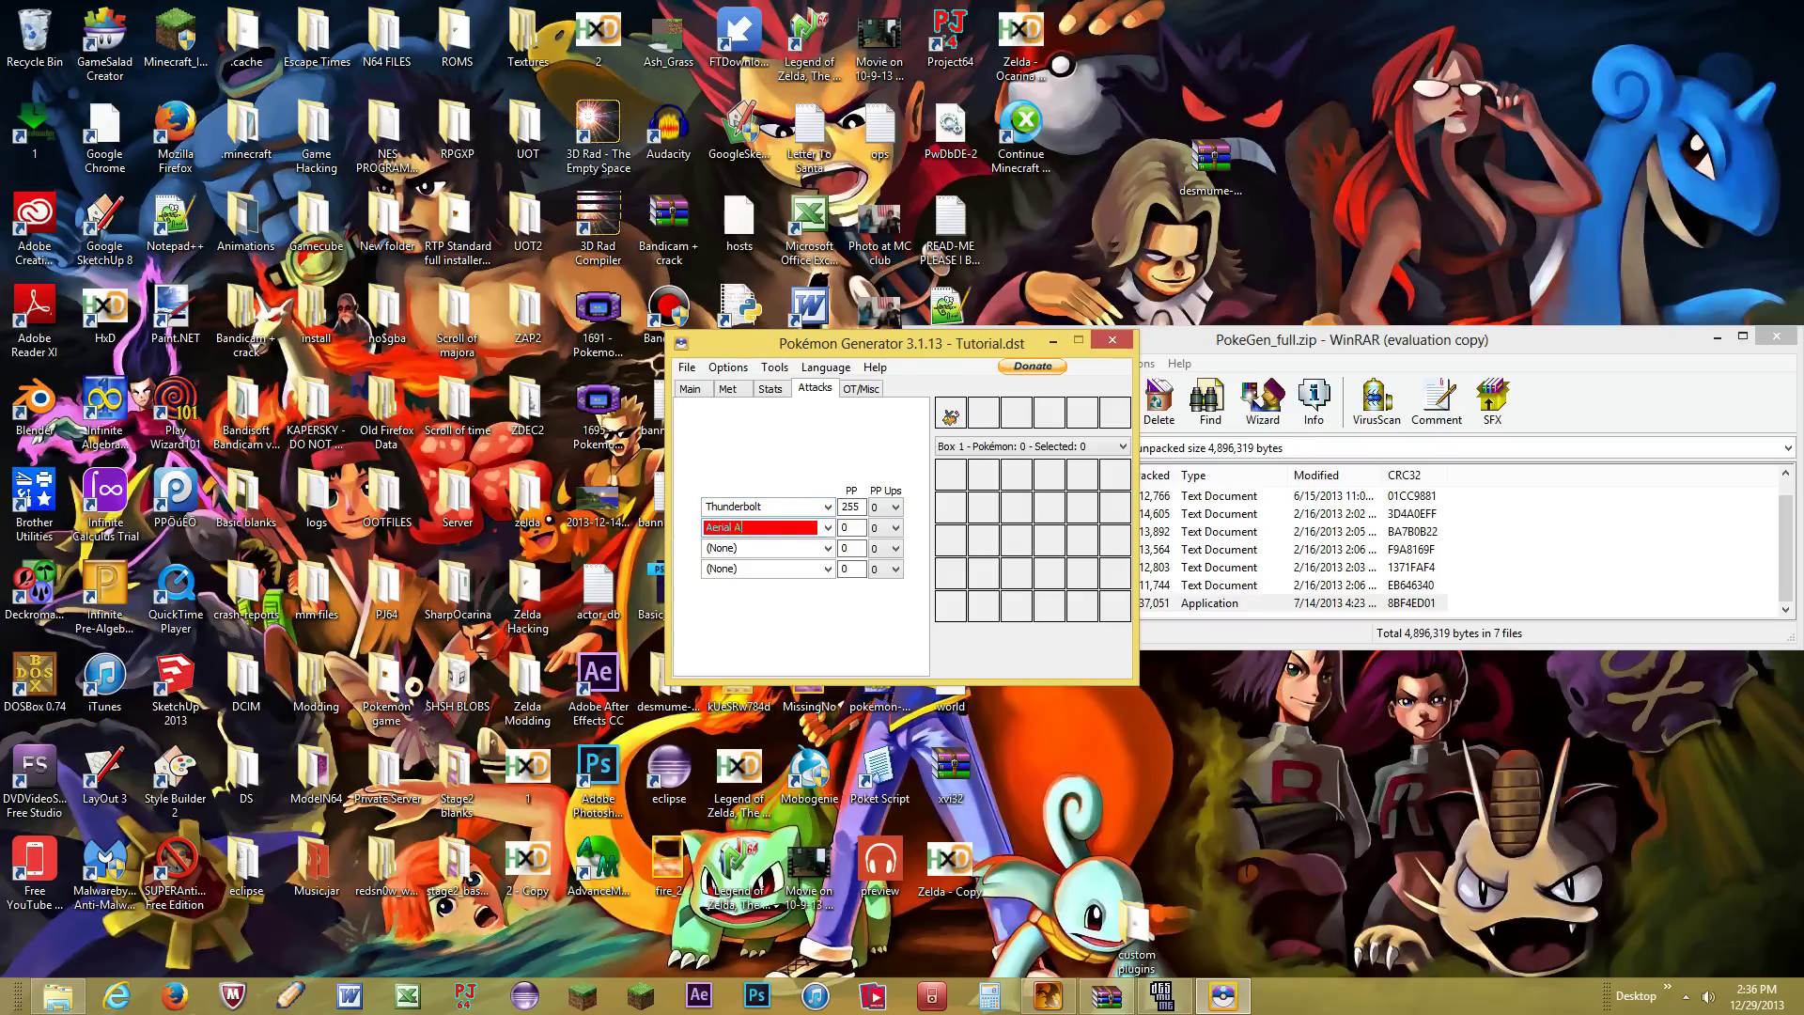
pyautogui.write('ce')
pyautogui.press('Tab')
pyautogui.write('255')
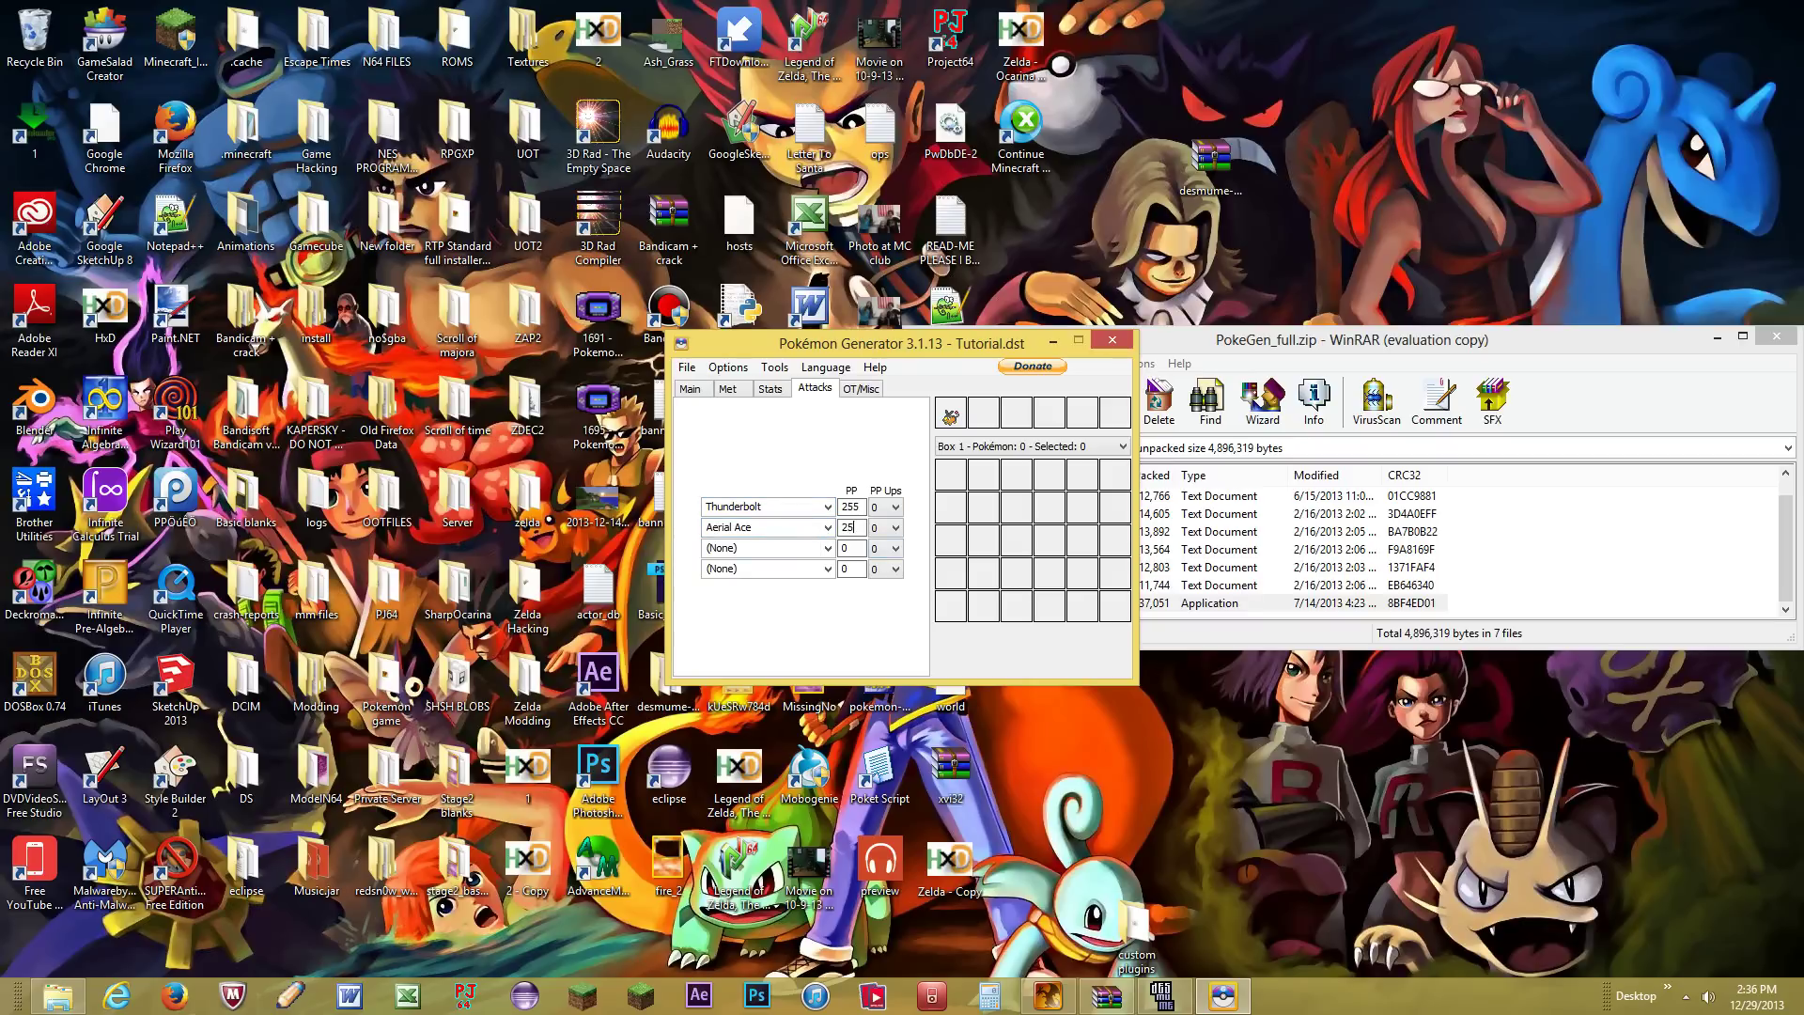
# Step: Set the Pikachu's third attack to Electro Ball with 255 PP
pyautogui.press('Tab')
pyautogui.press('Tab')
pyautogui.write('Electro')
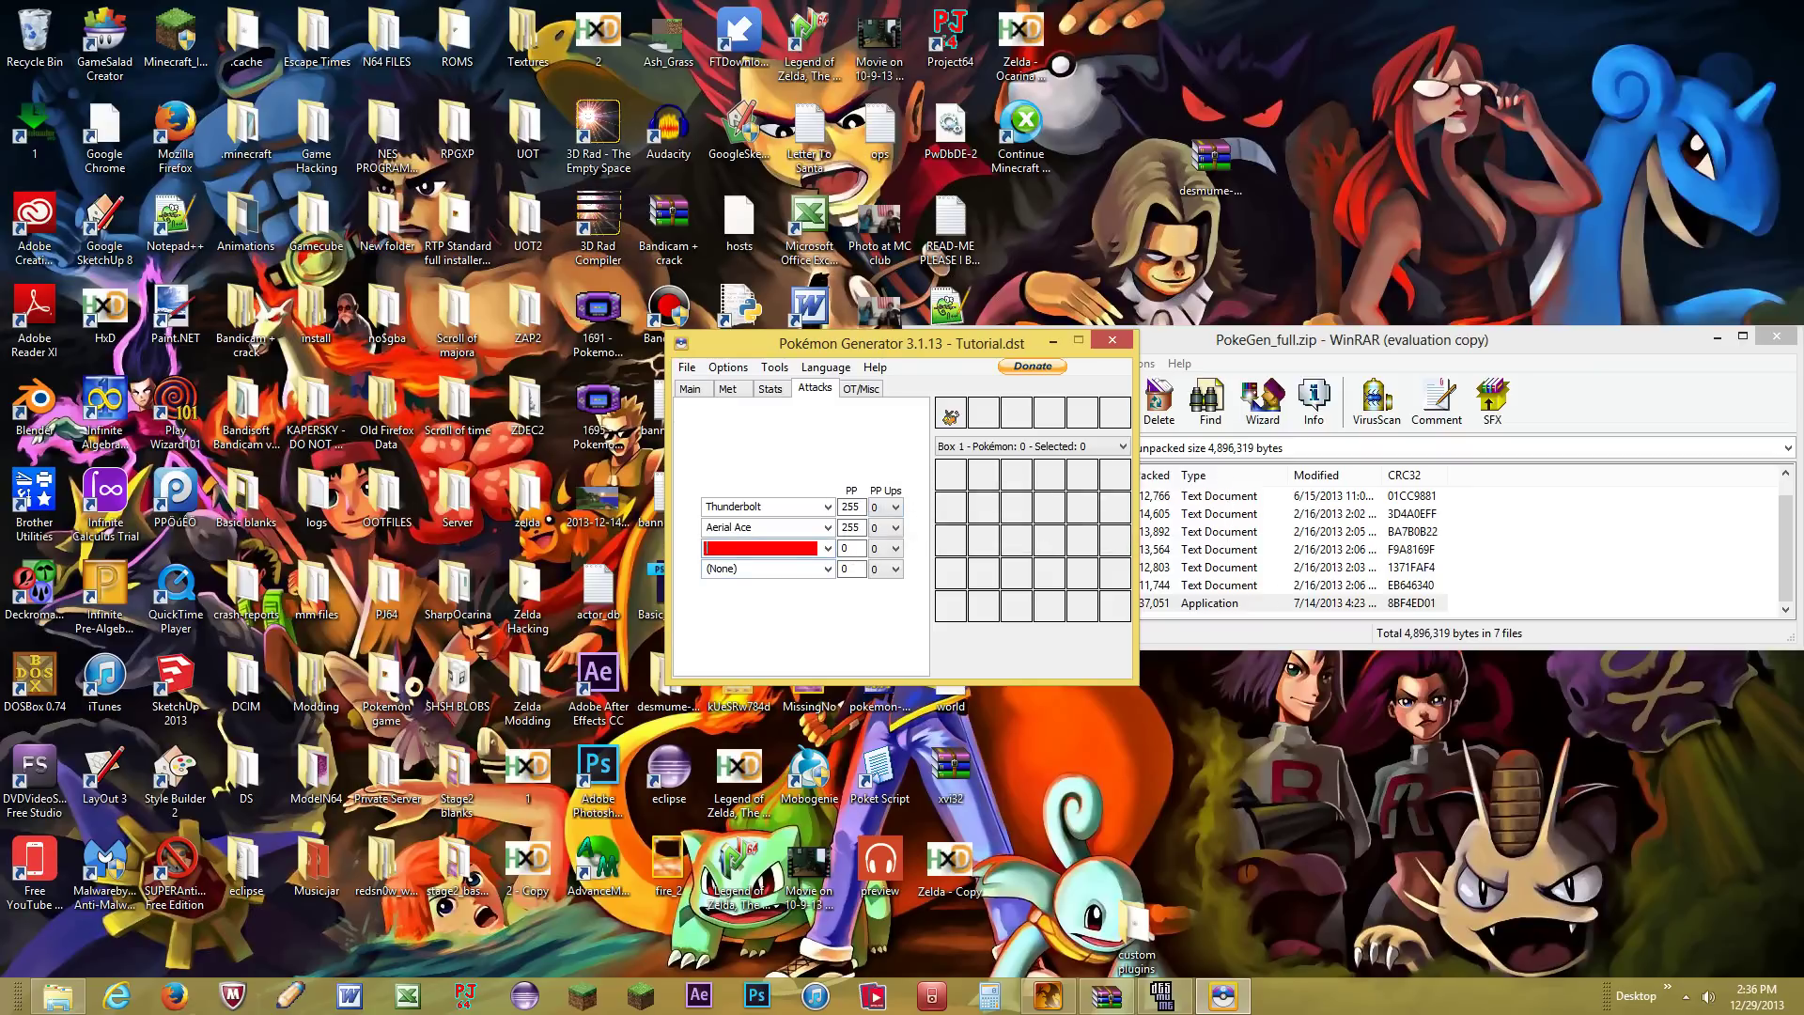
pyautogui.write(' Ball')
pyautogui.press('Tab')
pyautogui.press('Tab')
pyautogui.press('Tab')
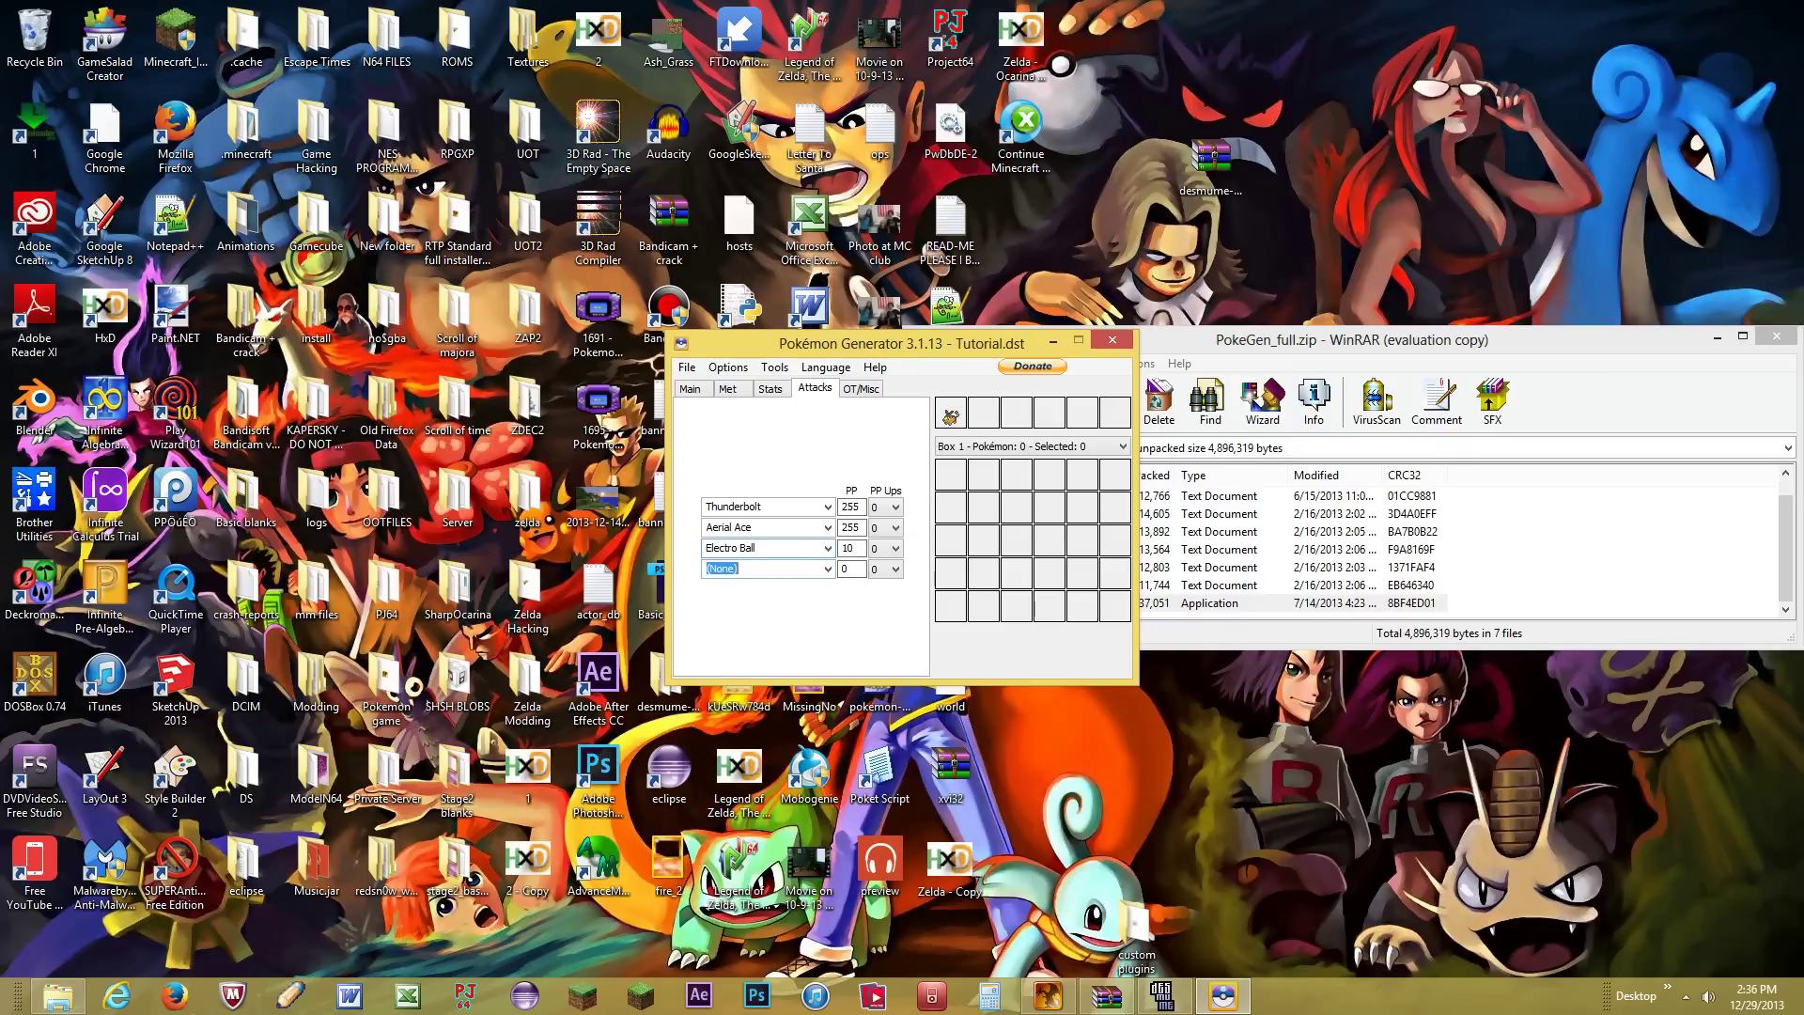
pyautogui.hotkey('shift', 'Tab')
pyautogui.hotkey('shift', 'Tab')
pyautogui.write('255')
# Step: Fill the Pikachu's fourth attack slot with a Thunder move
pyautogui.press('Tab')
pyautogui.press('Tab')
pyautogui.write('Thunde')
pyautogui.write('k')
# Step: Load the original trainer information for the Pikachu from the save file and return to its main data
pyautogui.click(860, 388)
pyautogui.click(802, 428)
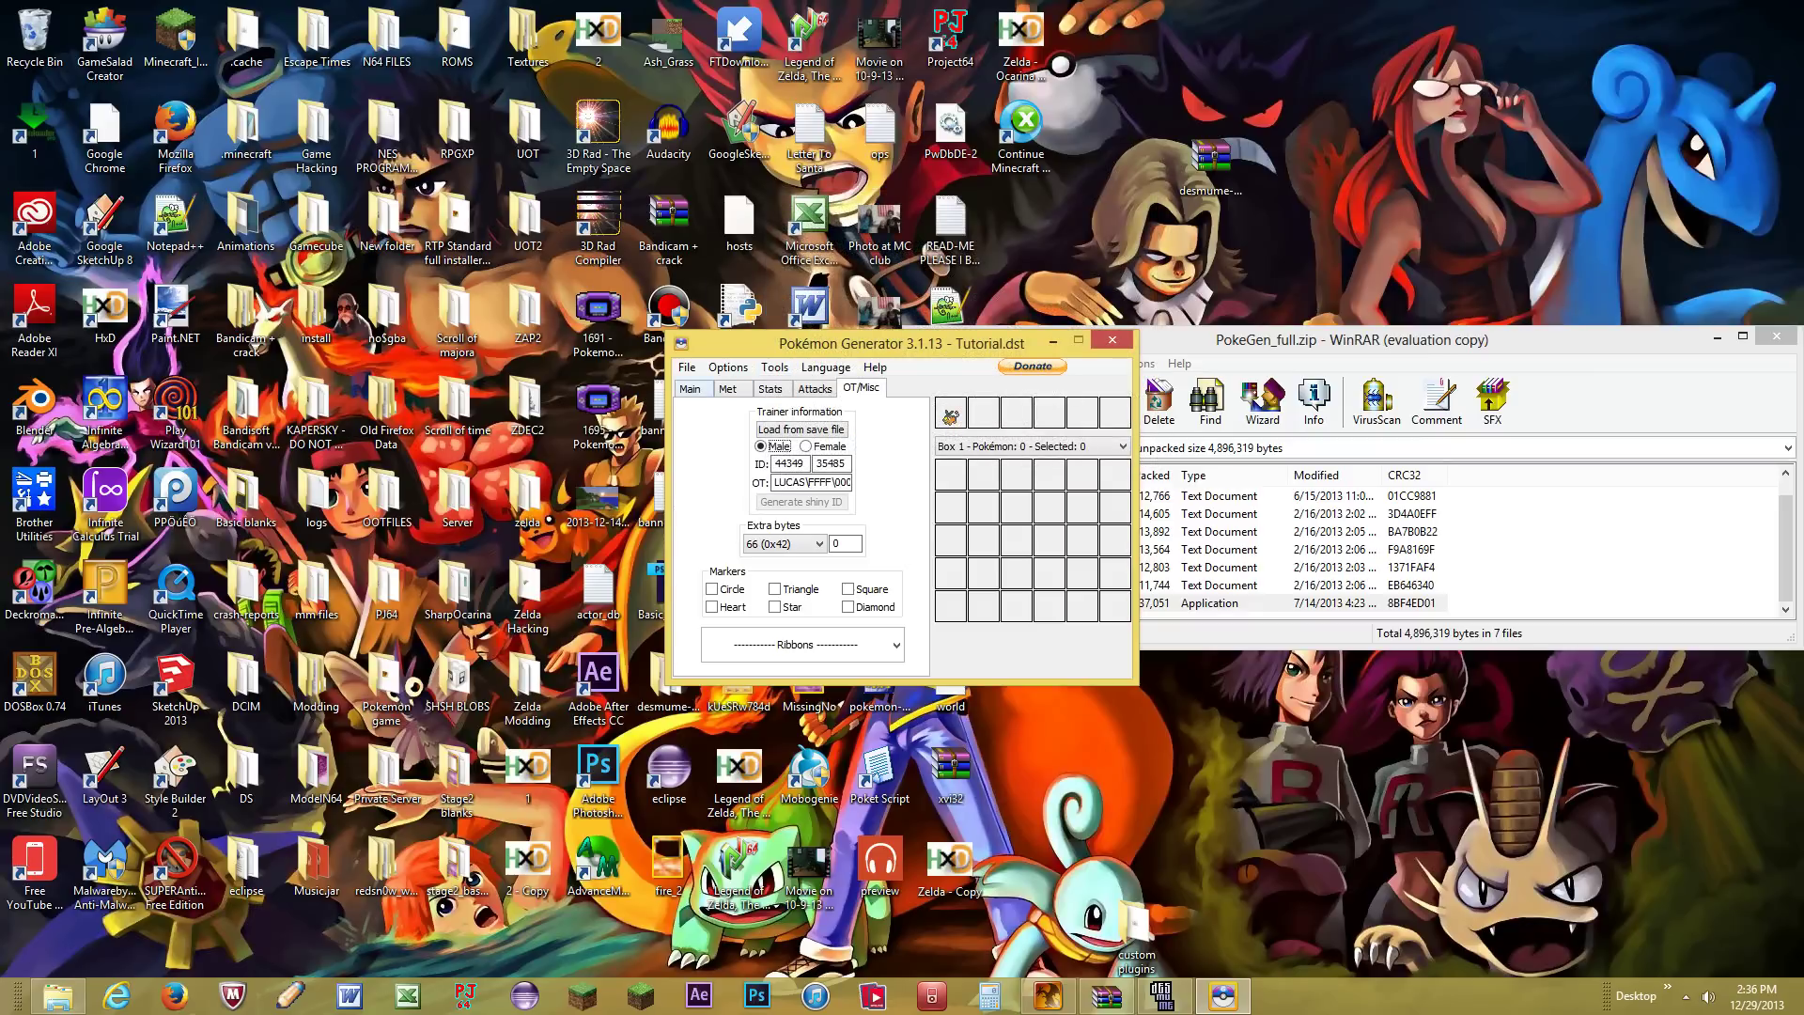
pyautogui.hotkey('ctrl', 'Tab')
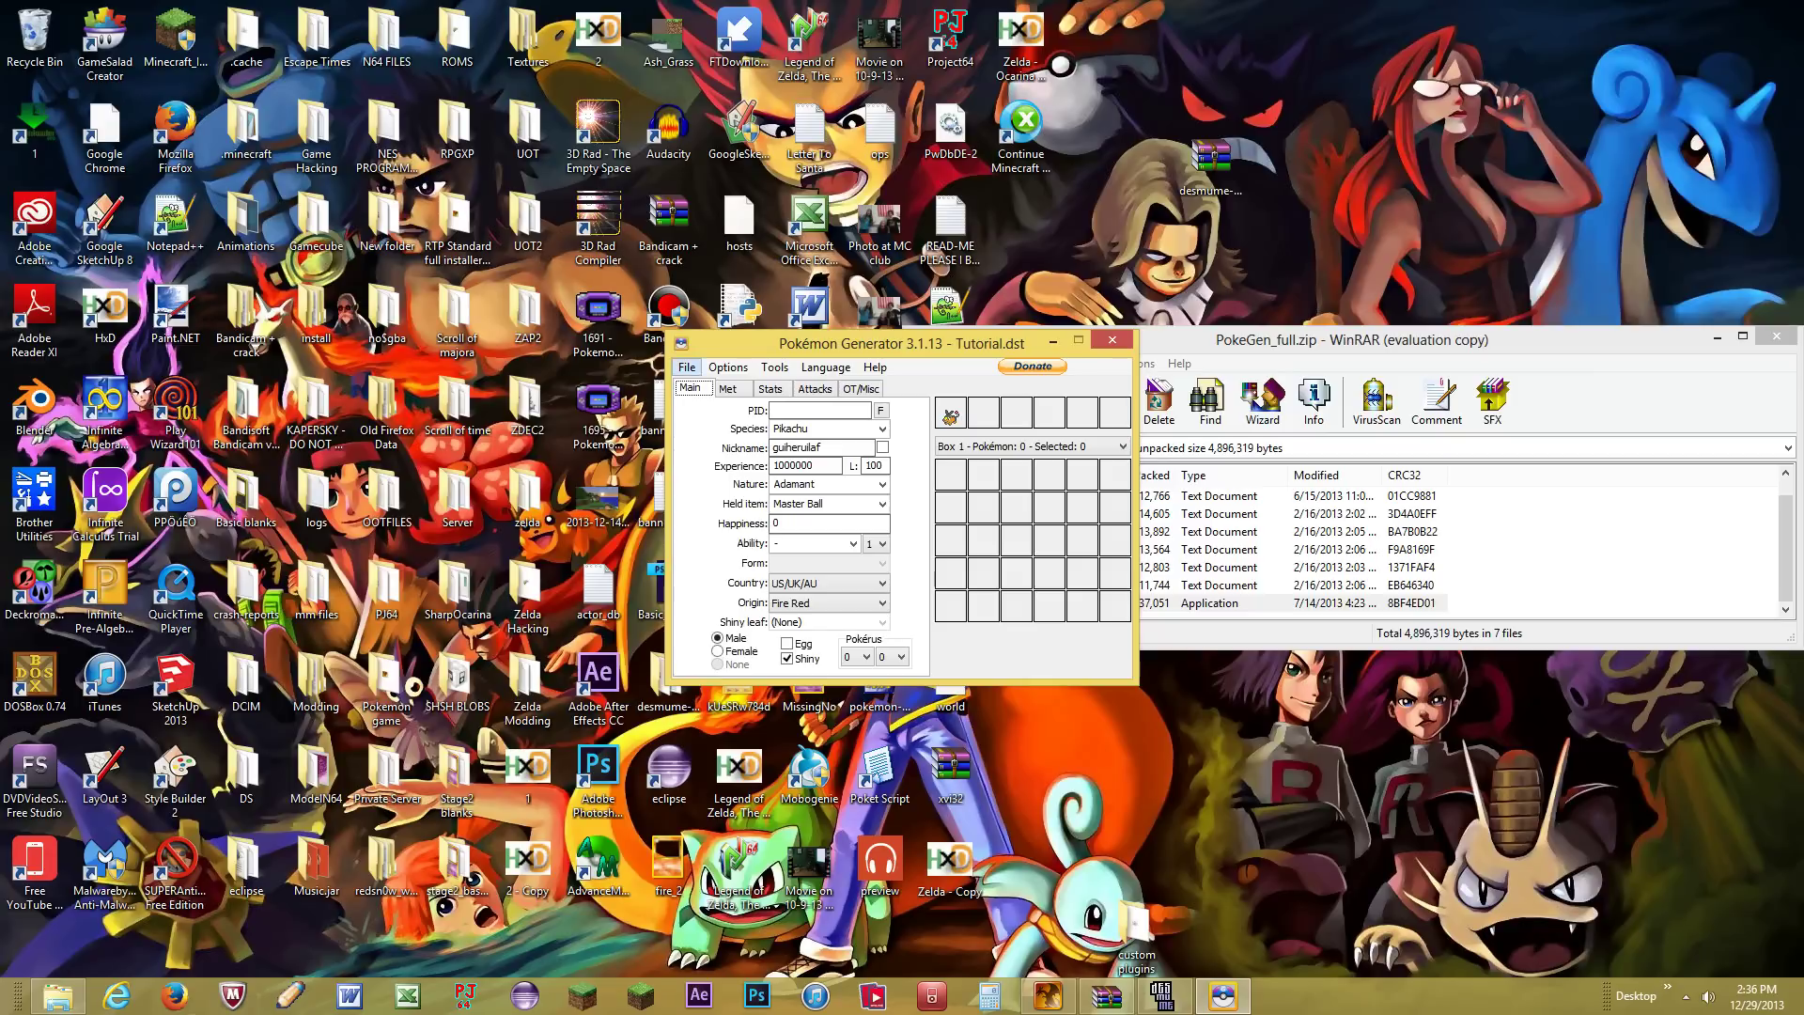
# Step: Put the Pikachu into the second party slot and save the changes to Tutorial.dst
pyautogui.rightClick(989, 410)
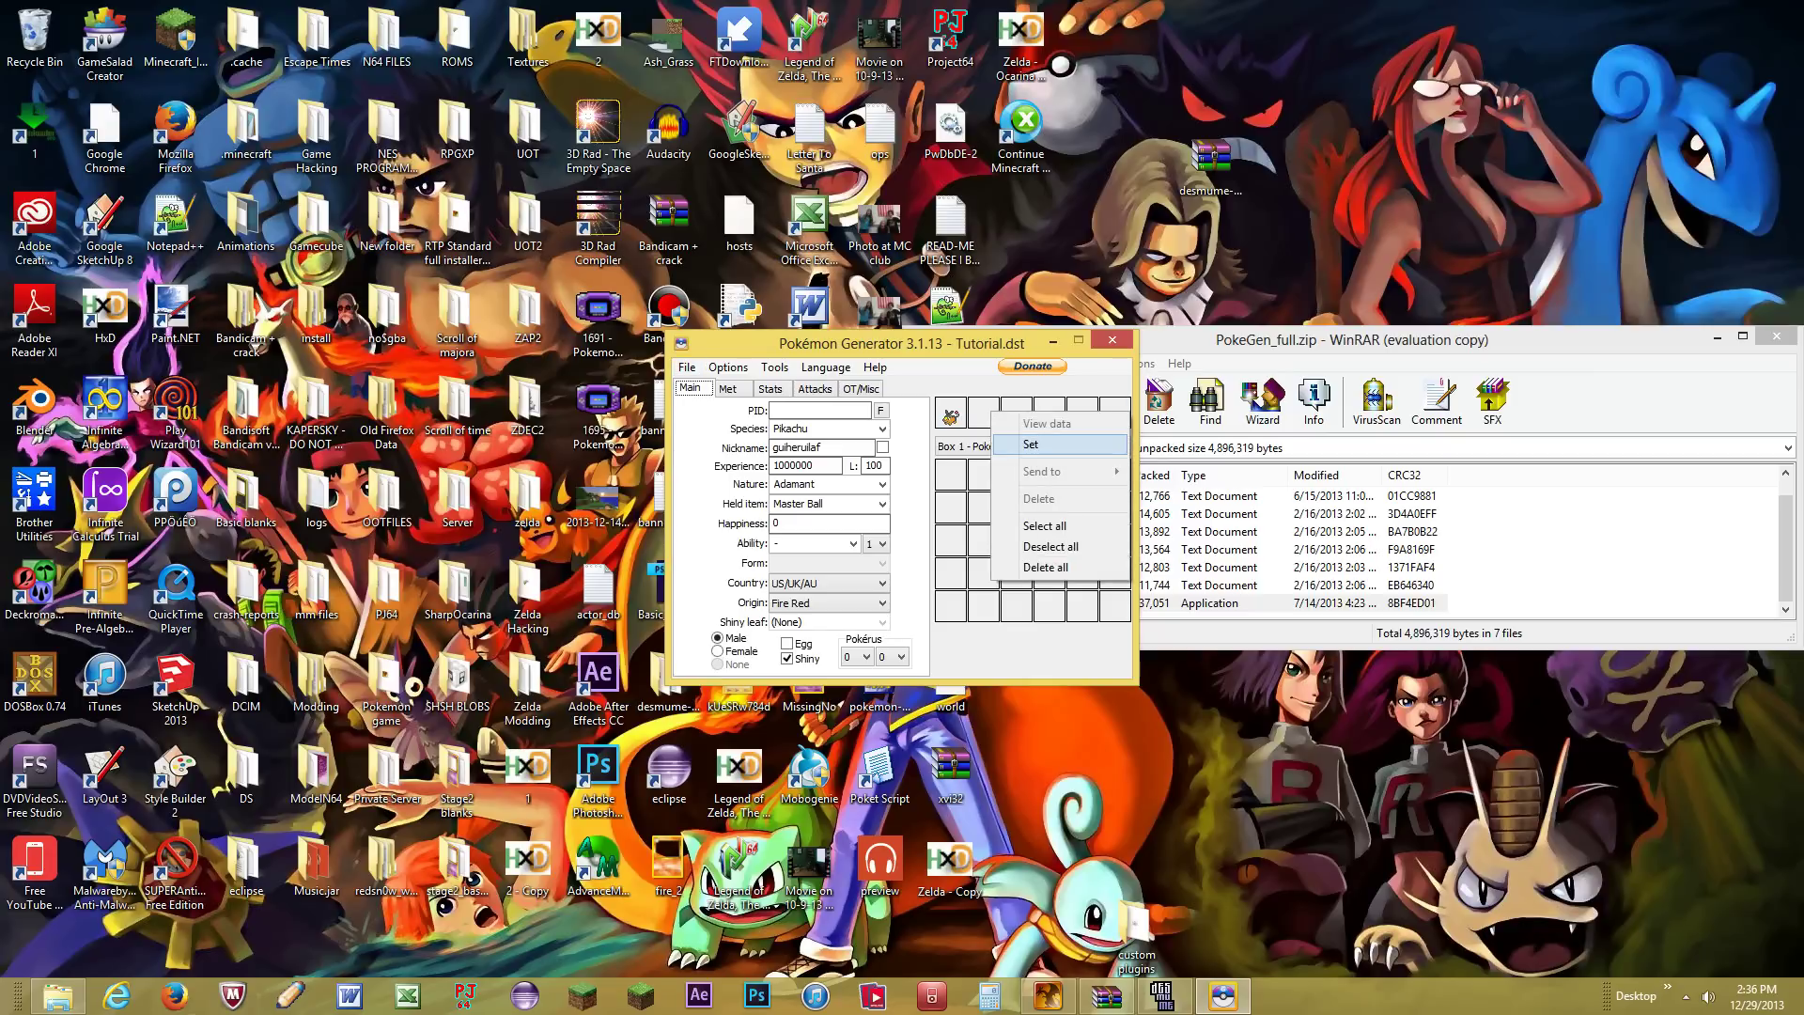
pyautogui.click(1025, 444)
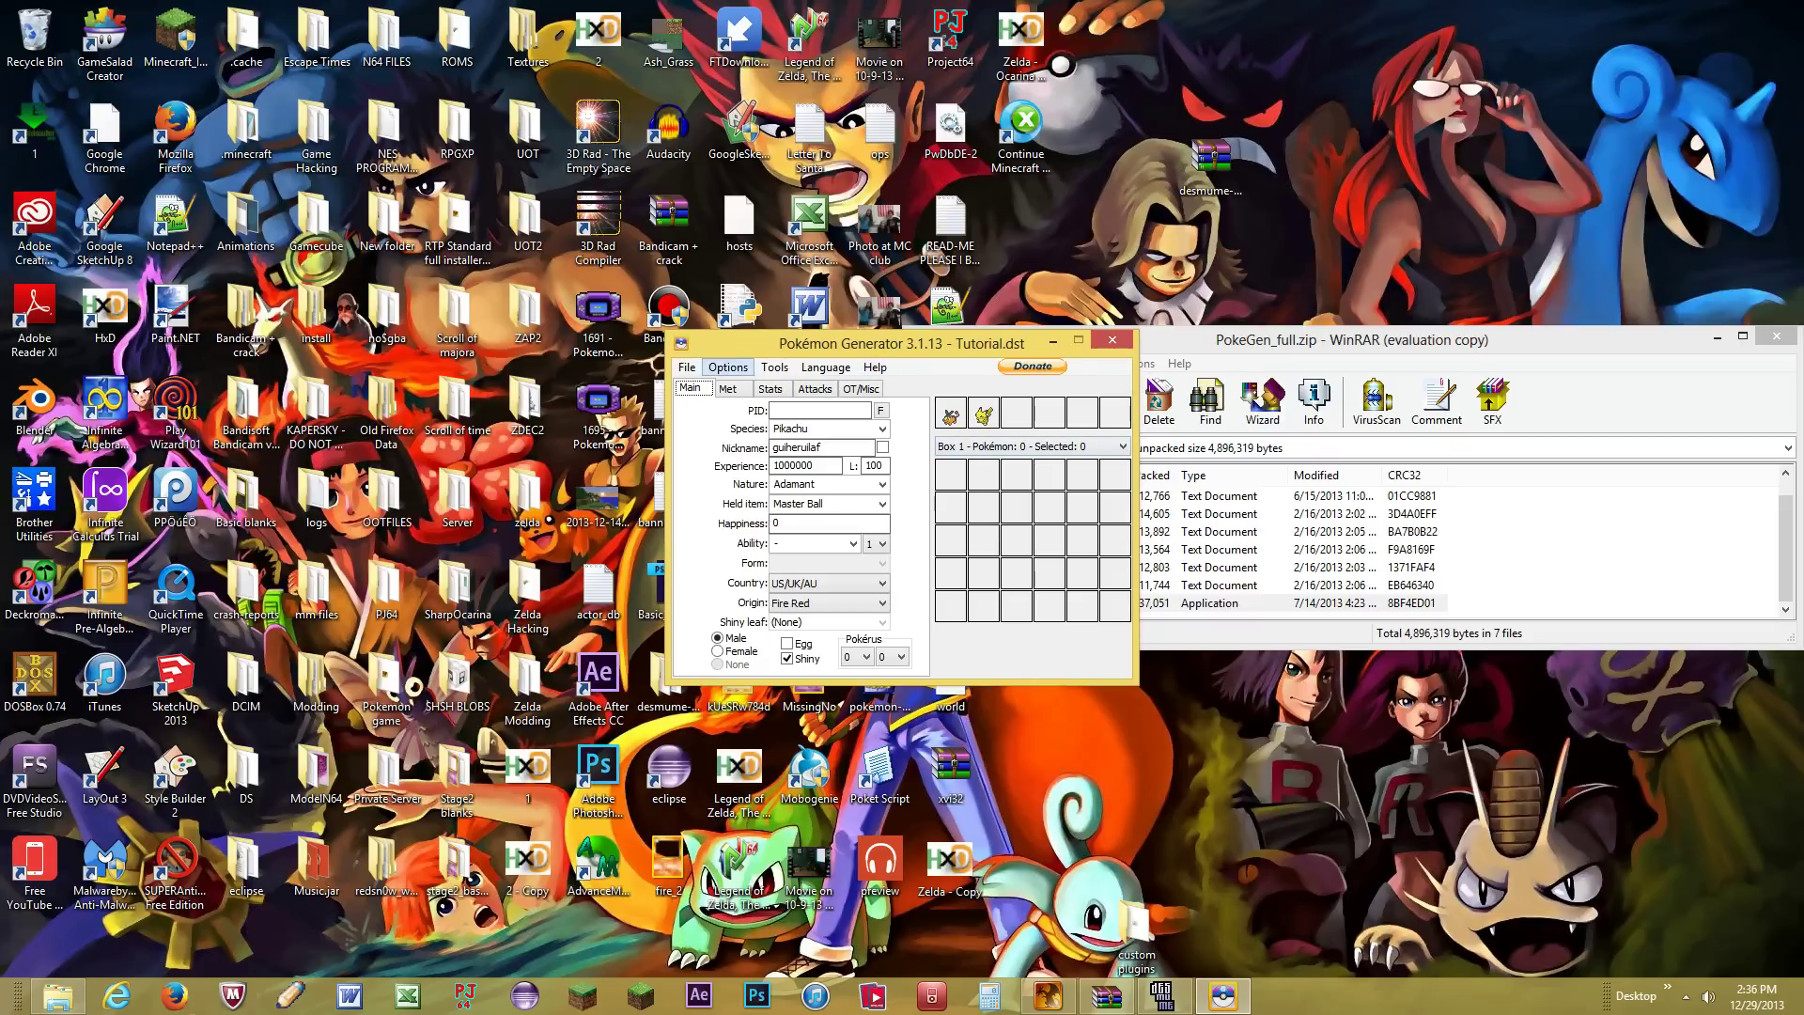
pyautogui.click(686, 367)
pyautogui.click(751, 443)
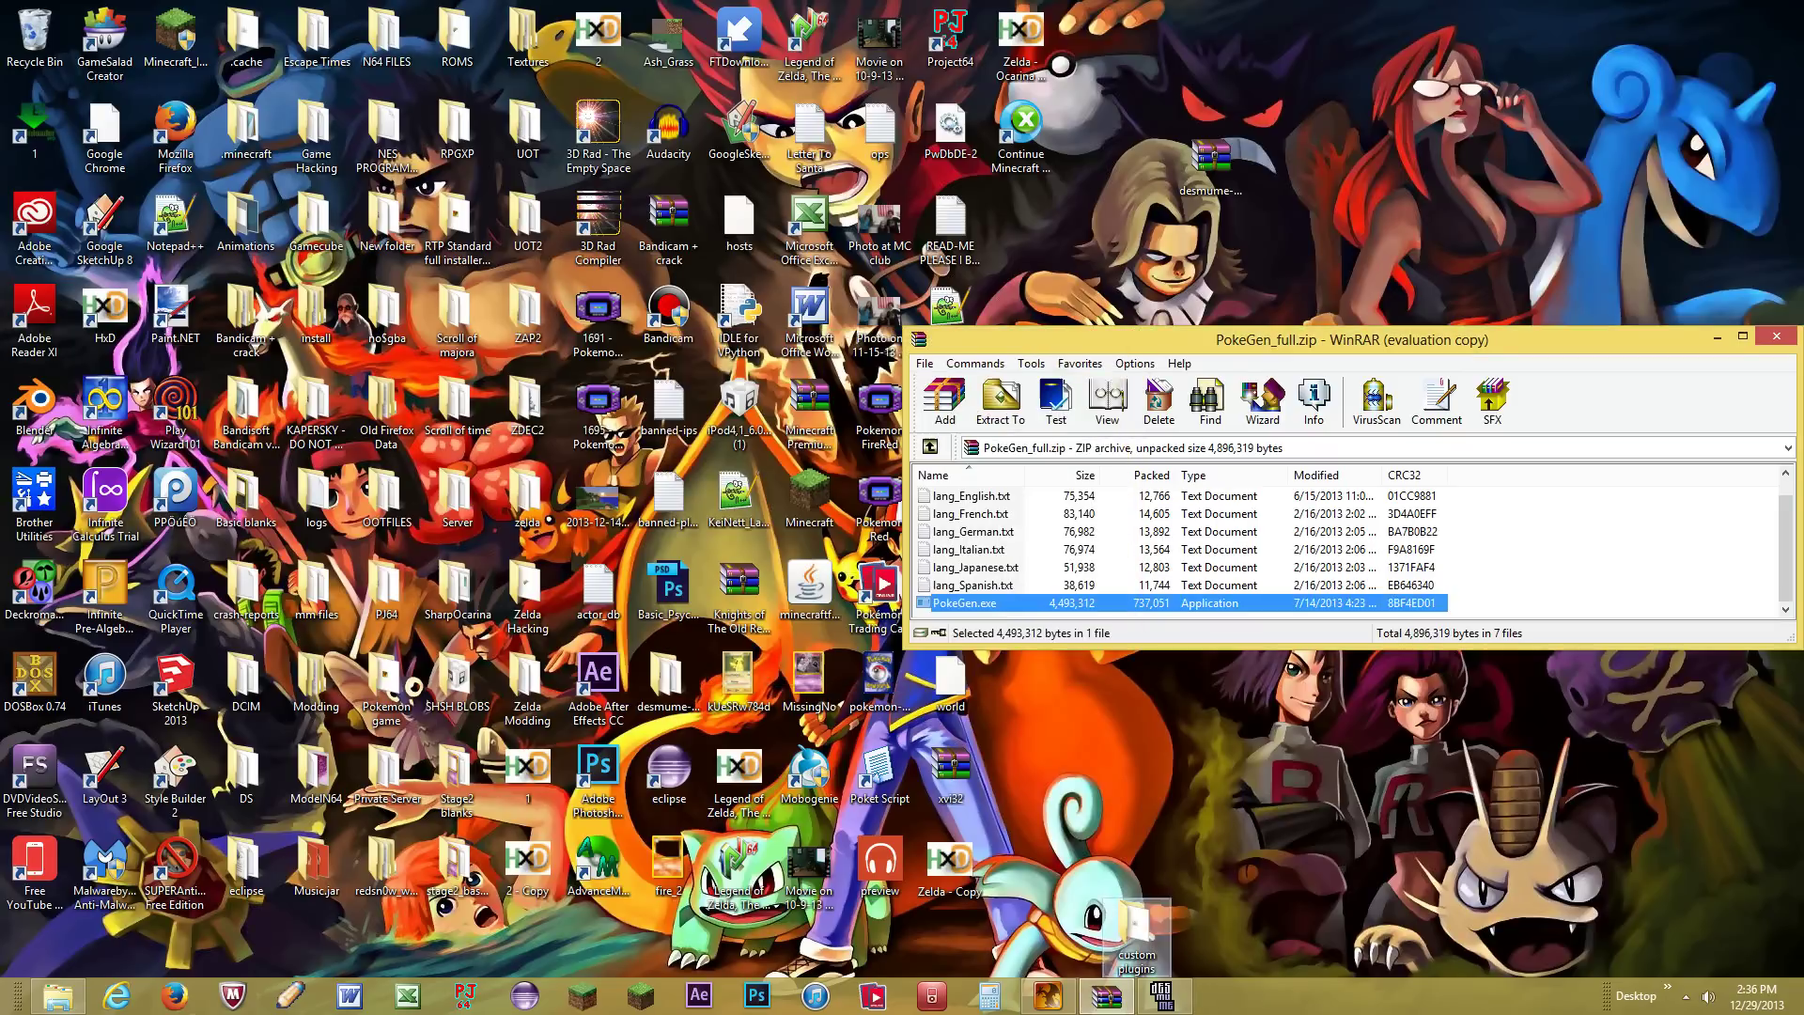
# Step: Switch to DeSmuME and load the edited Tutorial.dst save state
pyautogui.click(1161, 996)
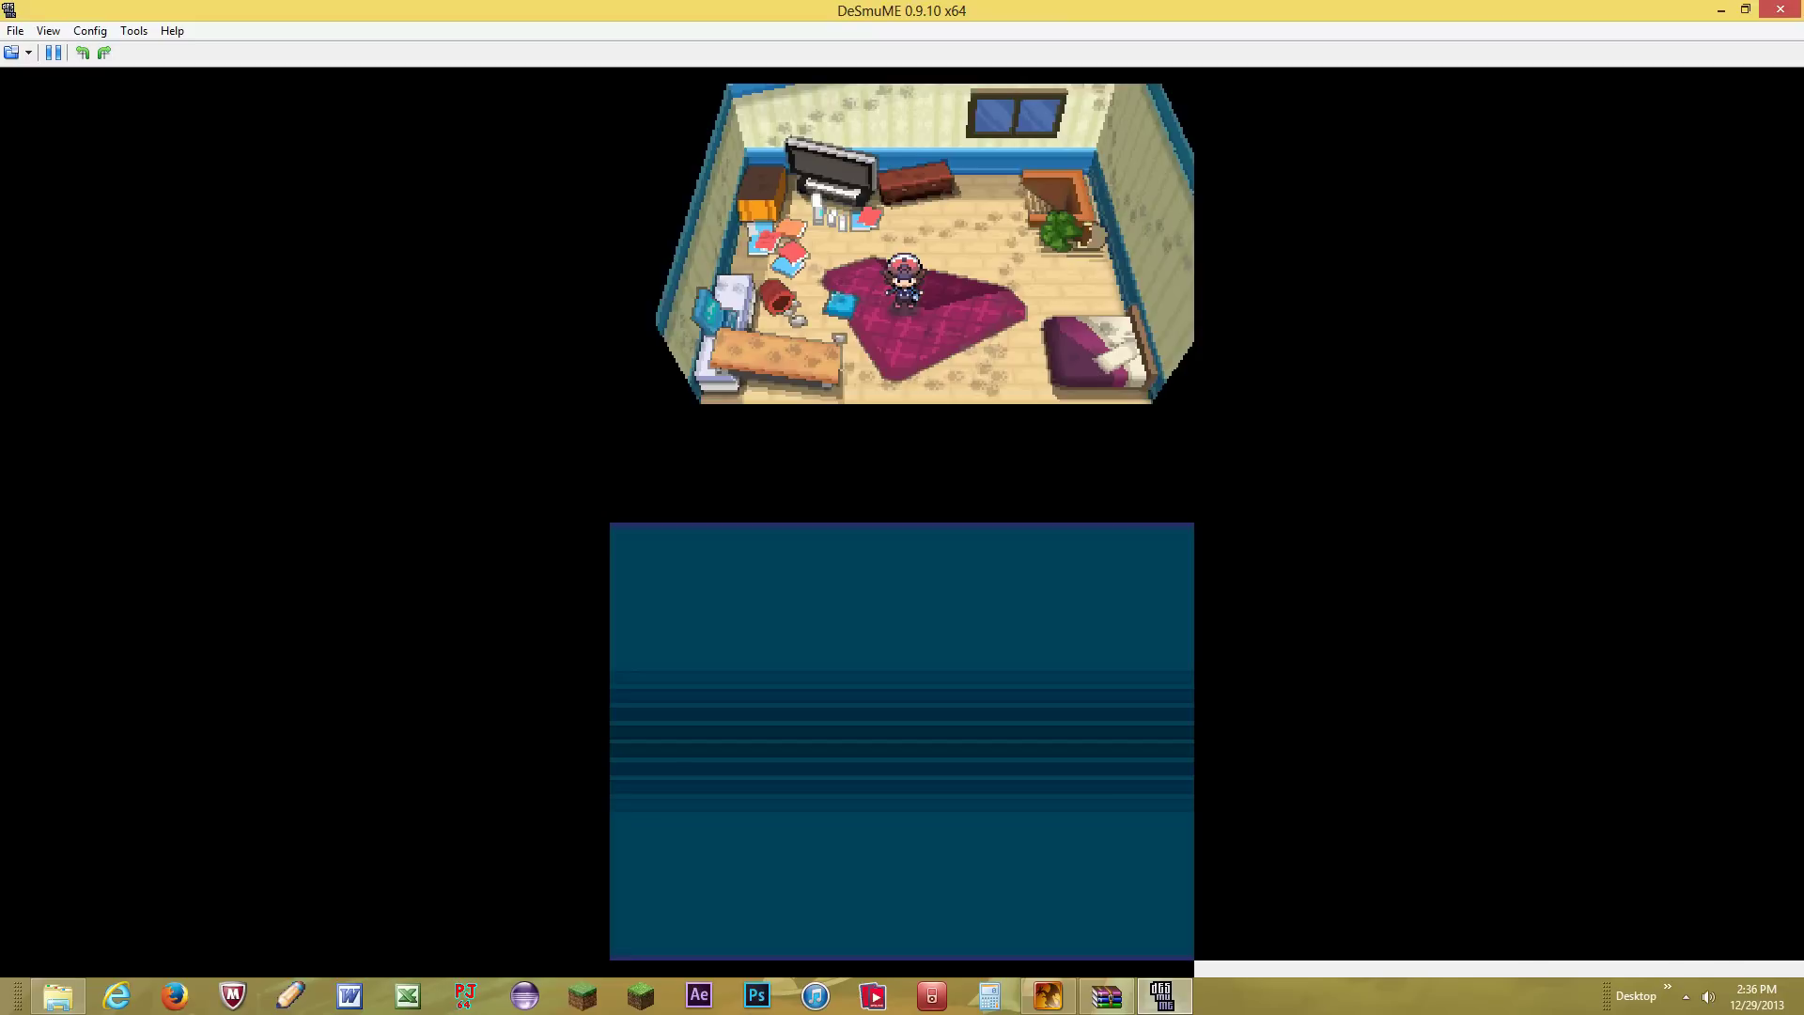
pyautogui.click(1686, 996)
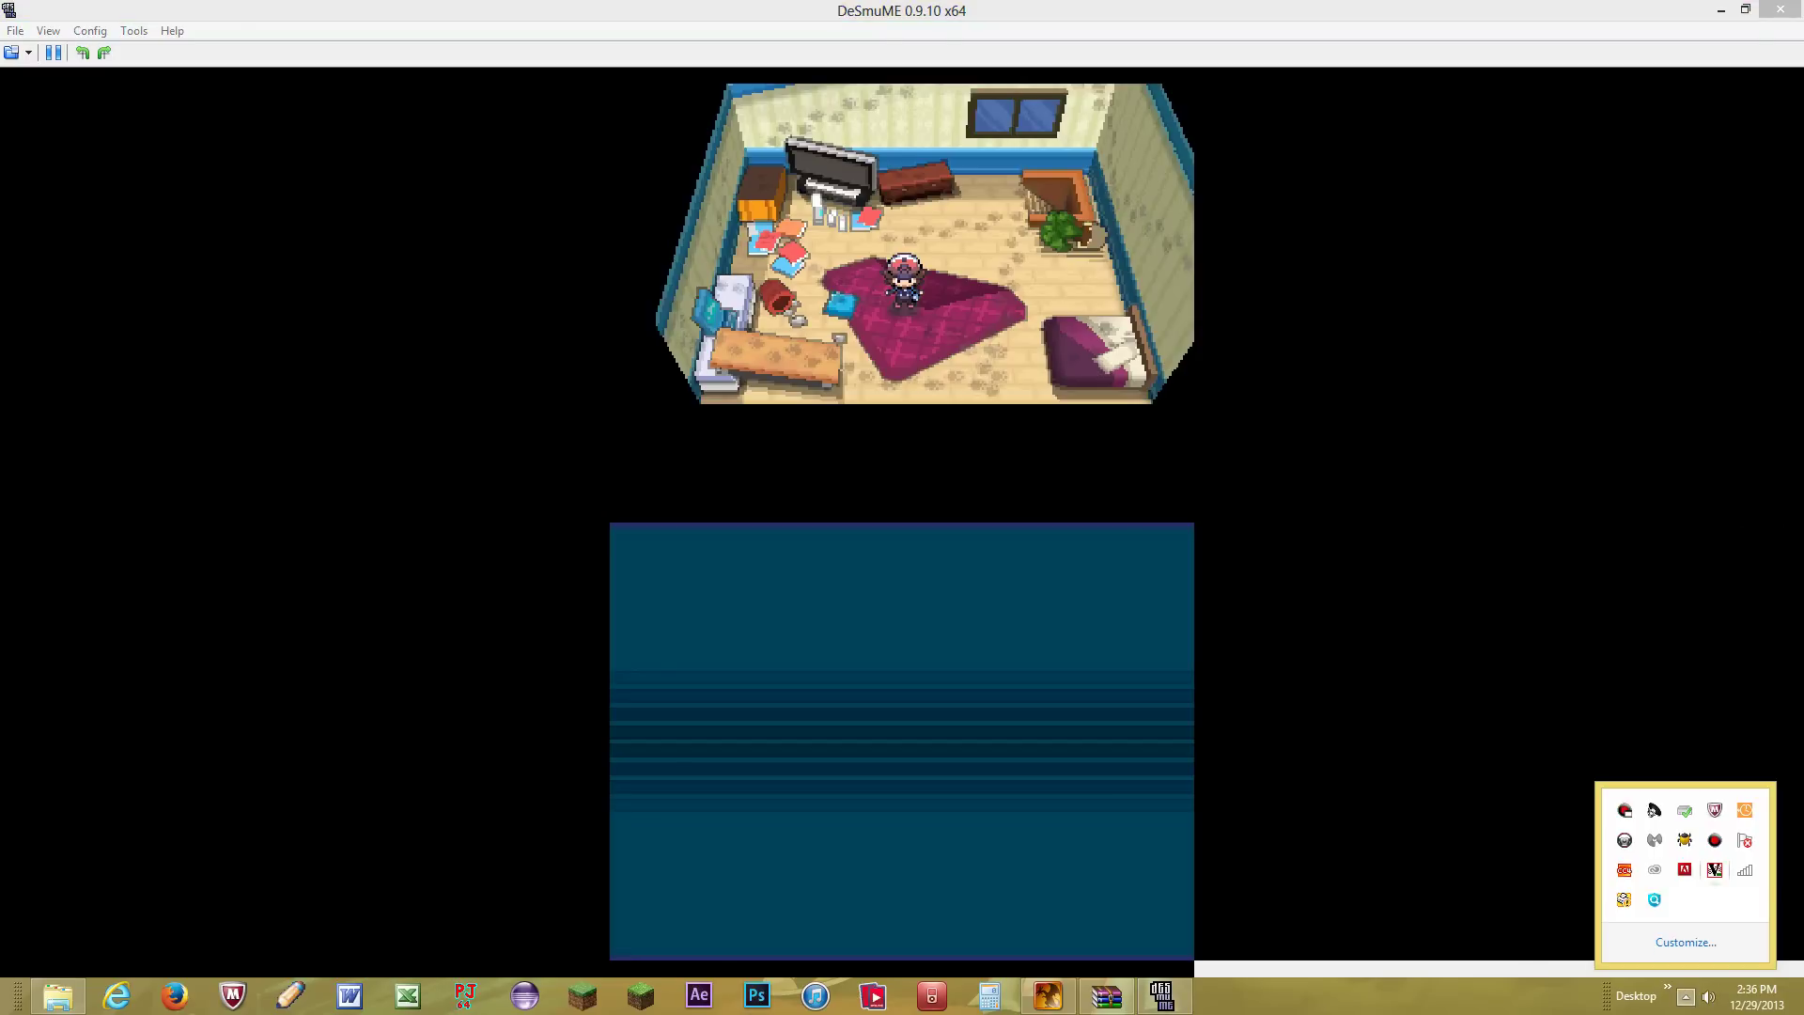
pyautogui.click(1714, 839)
pyautogui.hotkey('alt', 'Tab')
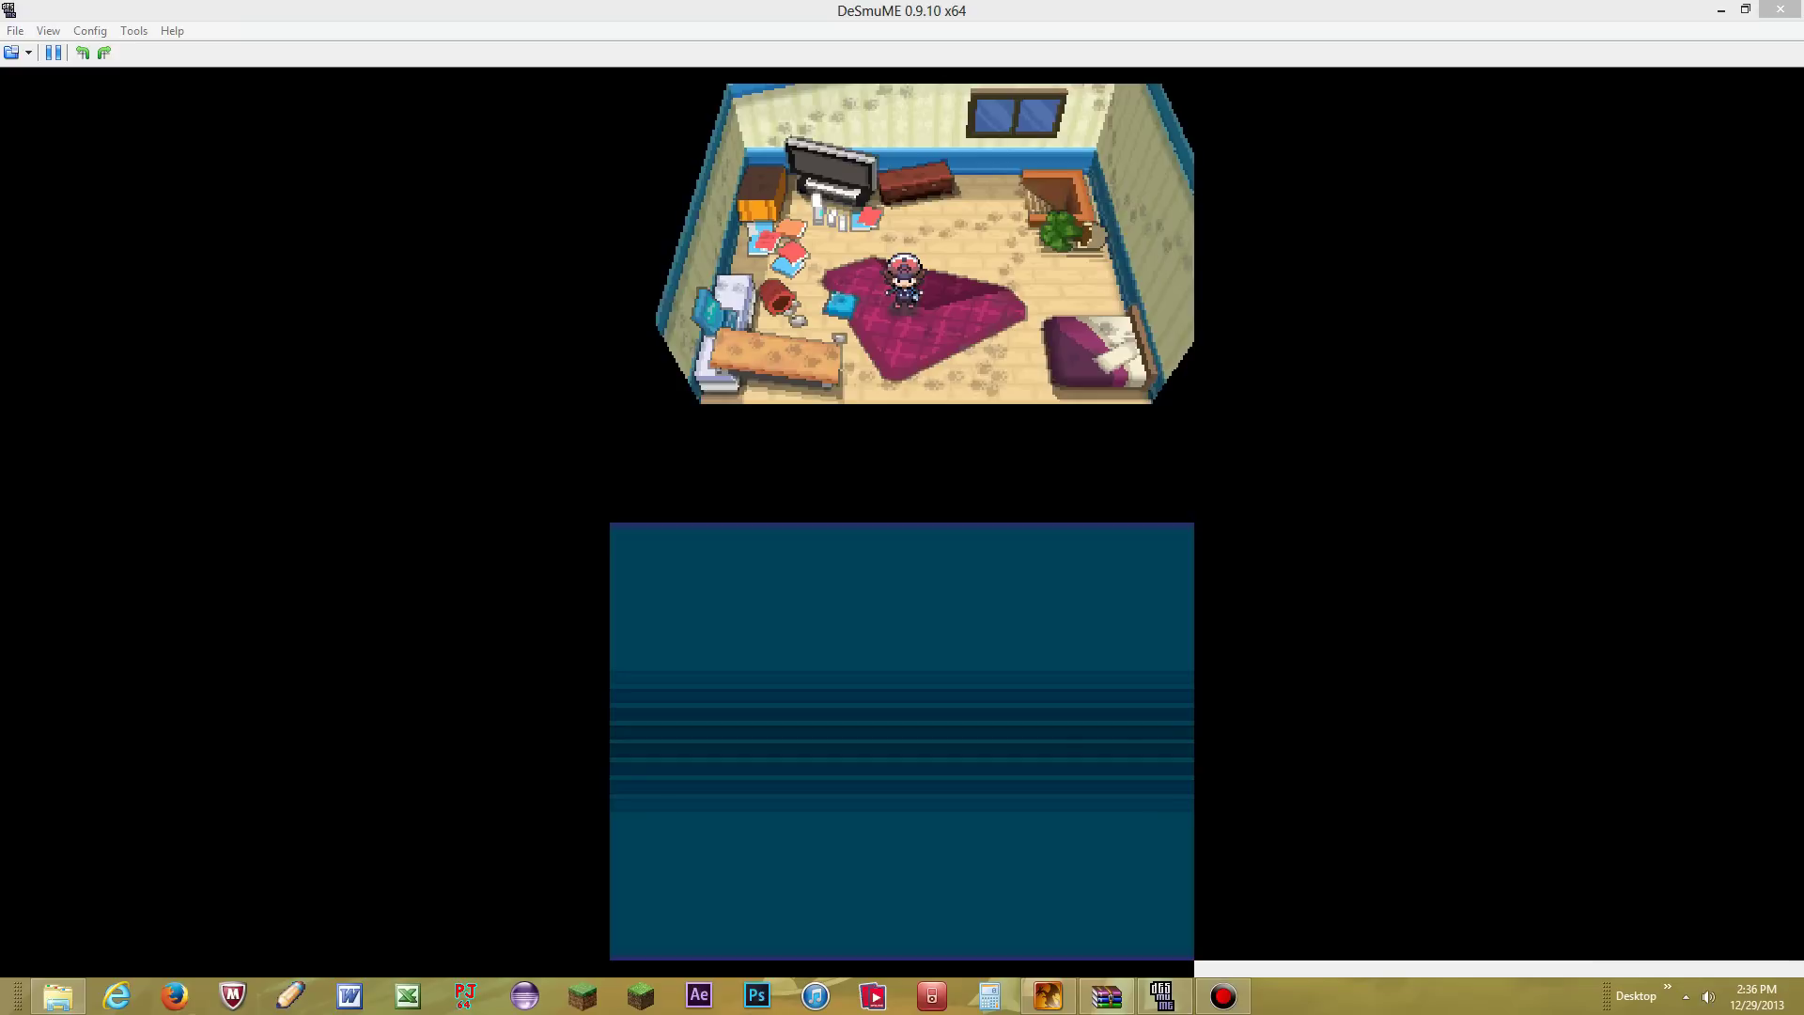
pyautogui.click(15, 31)
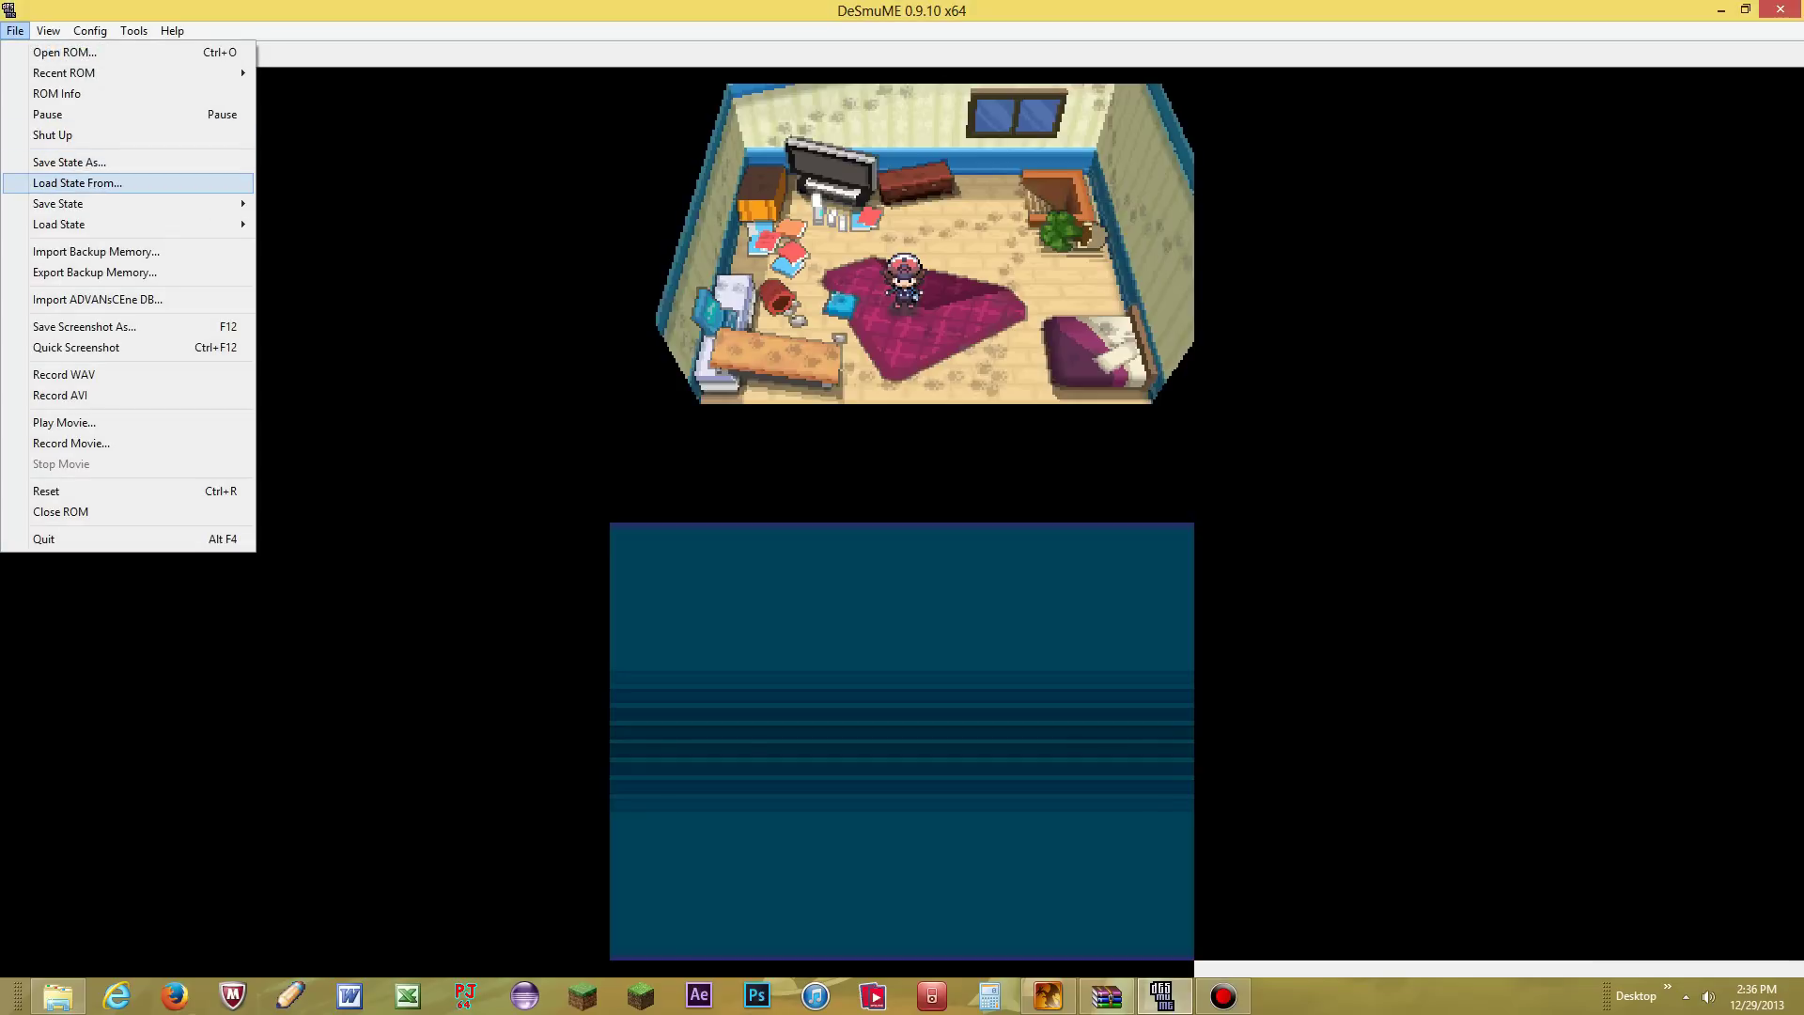
pyautogui.click(57, 183)
pyautogui.doubleClick(677, 273)
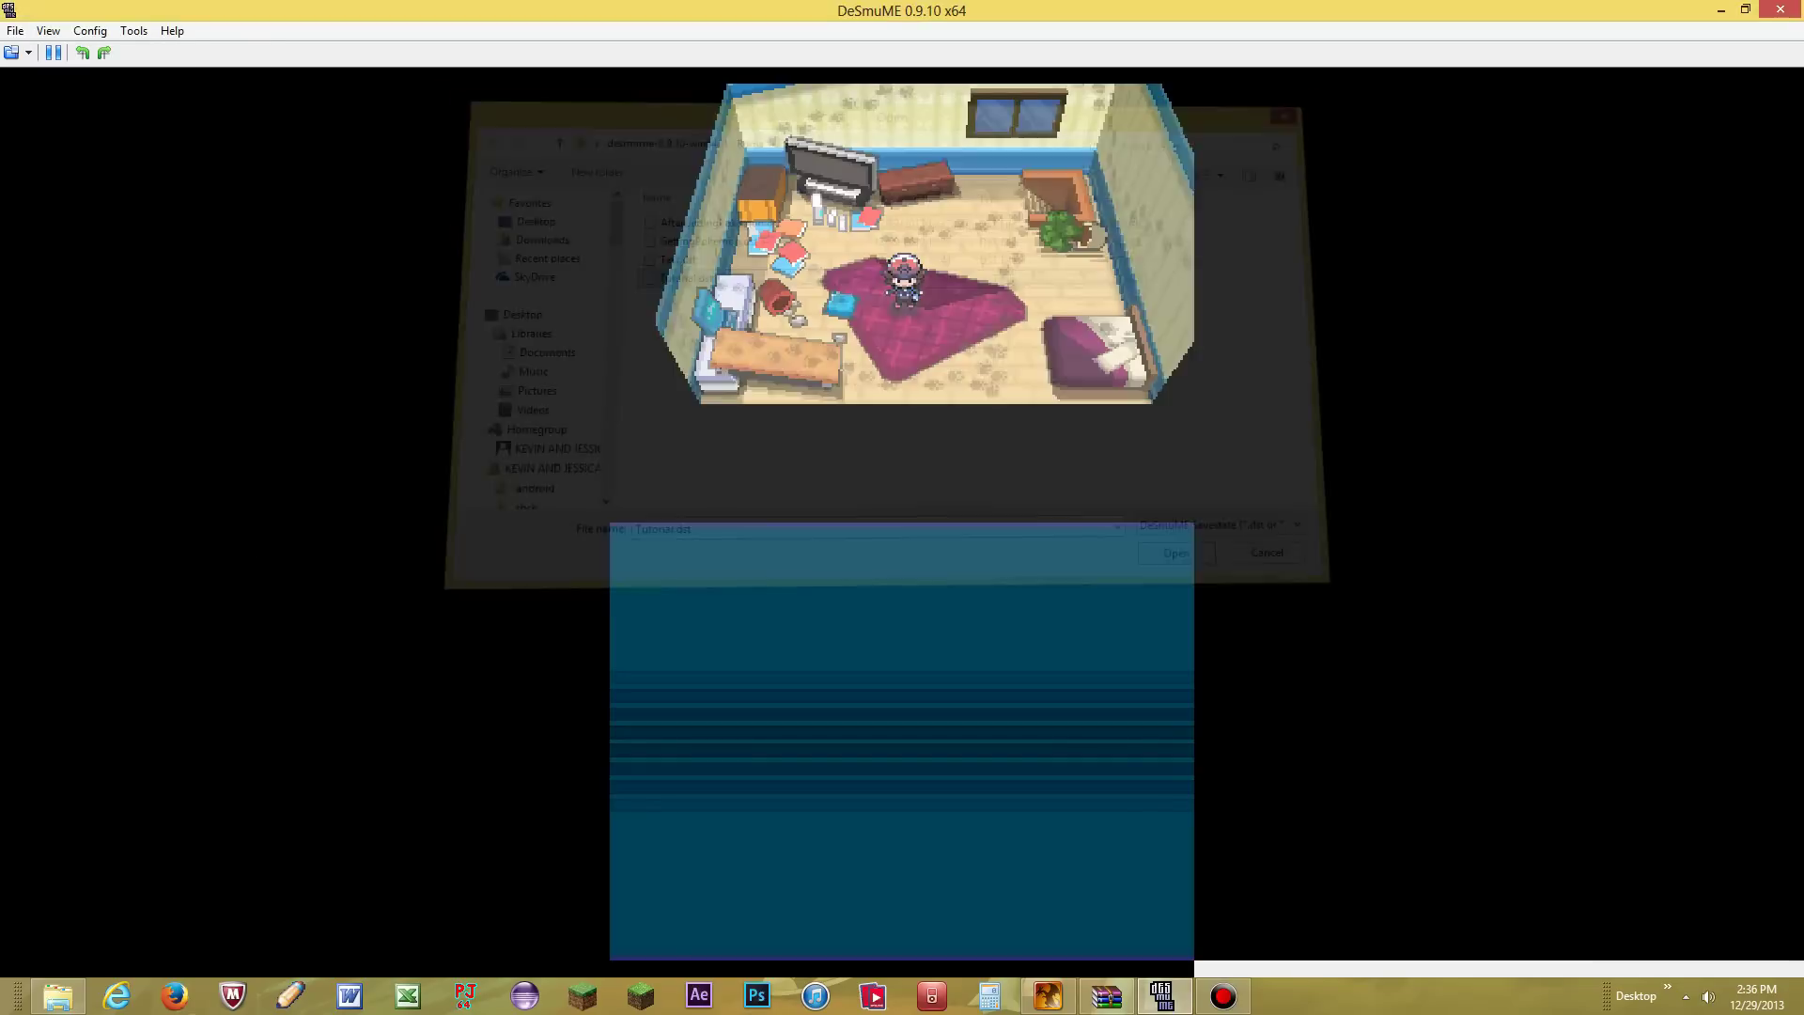
# Step: Open the party screen in the game and select the generated Pikachu
pyautogui.press('Down')
pyautogui.press('Right')
pyautogui.press('Up')
pyautogui.press('Down')
pyautogui.press('Down')
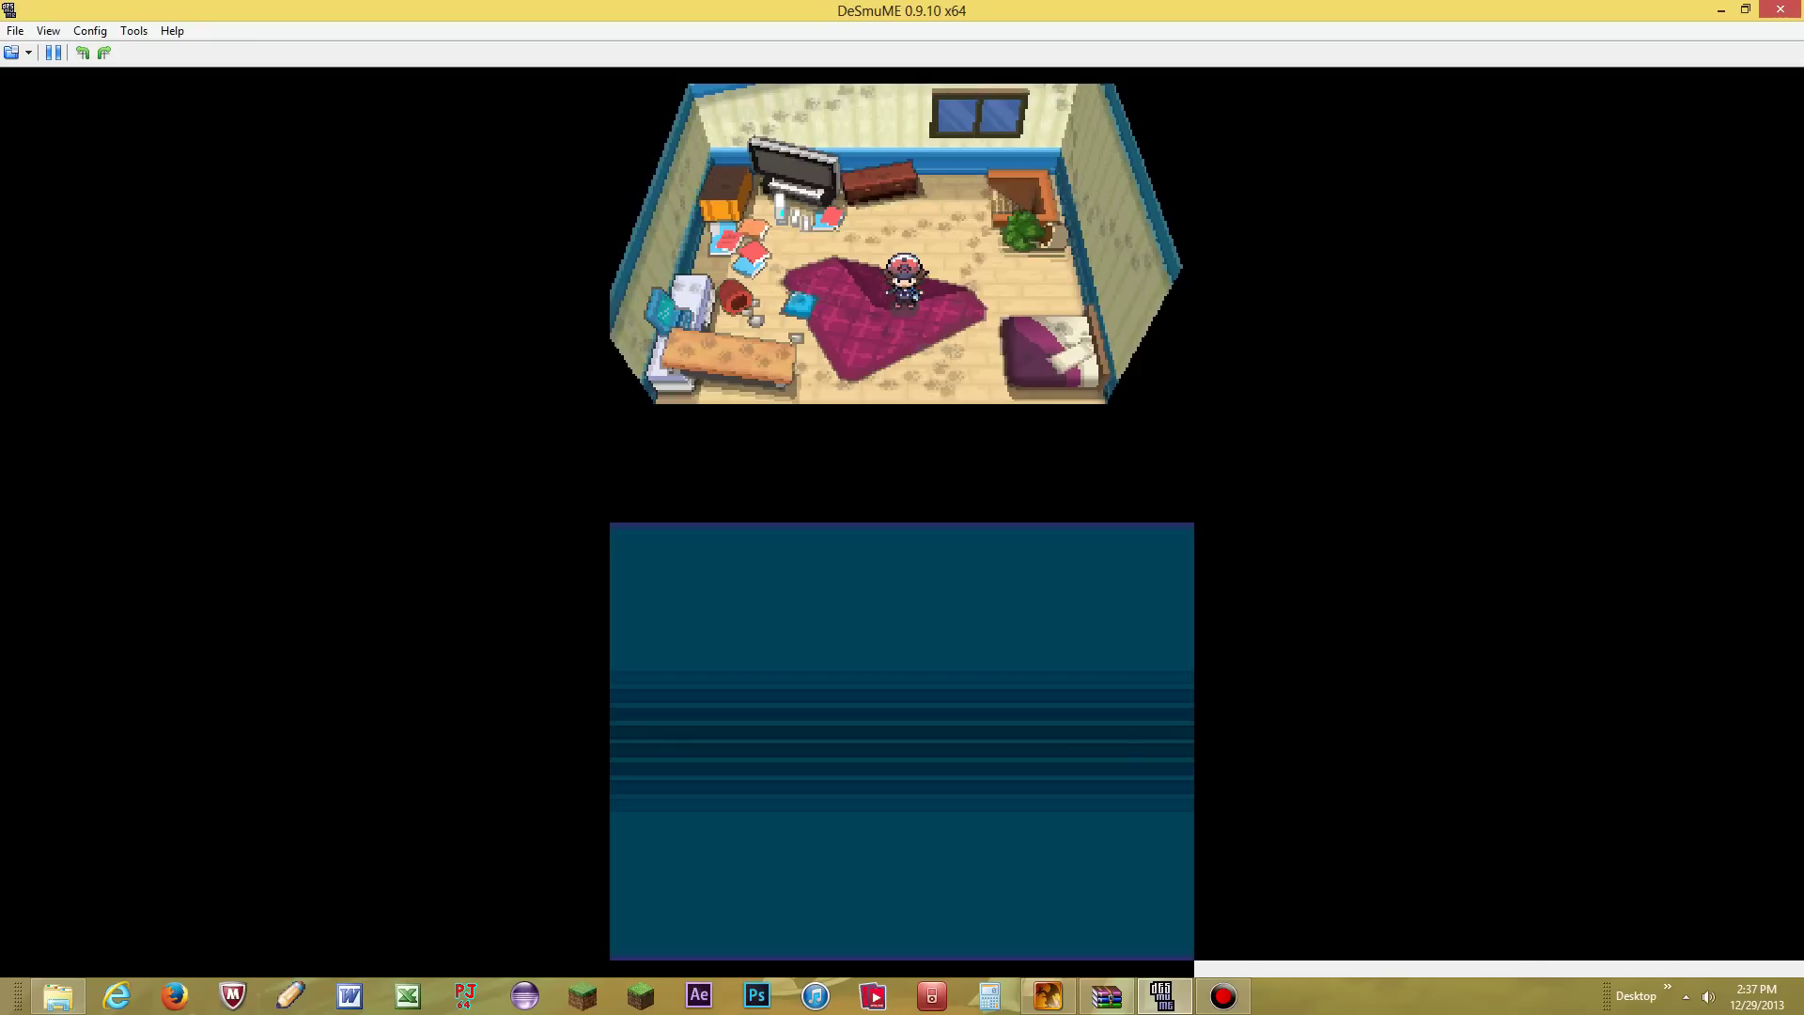
pyautogui.press('s')
pyautogui.press('x')
pyautogui.press('x')
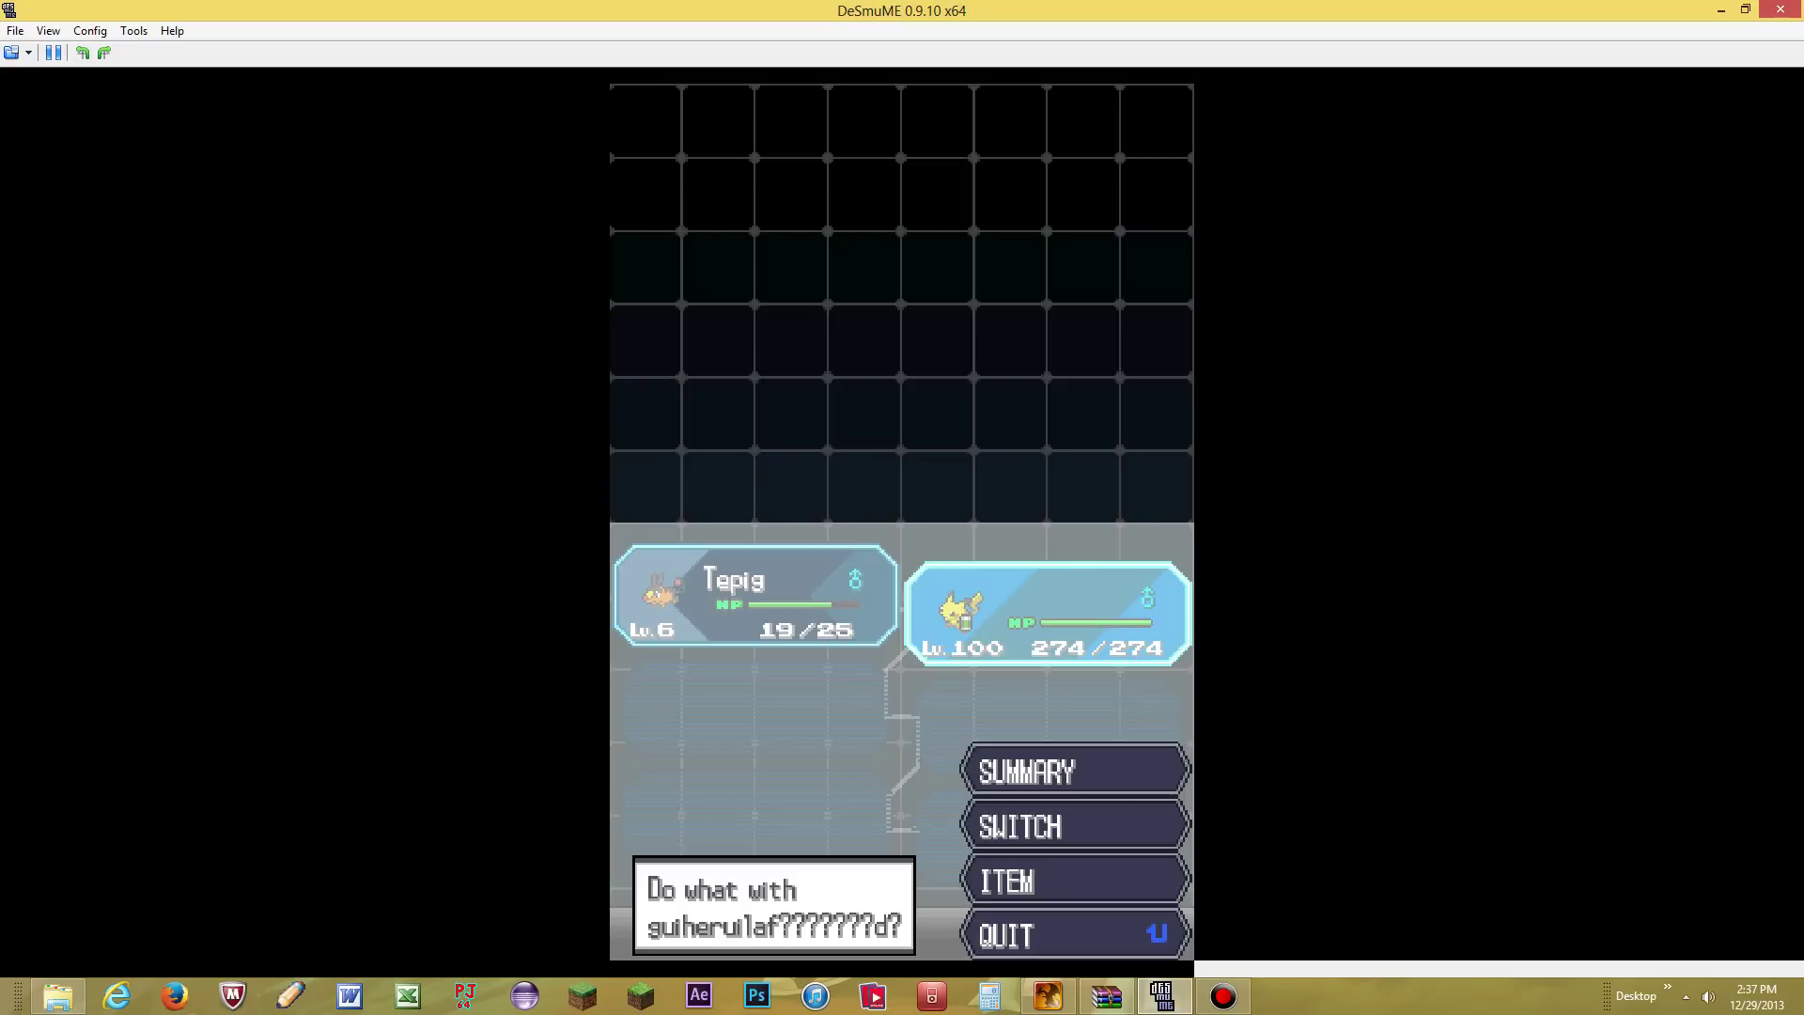
pyautogui.press('z')
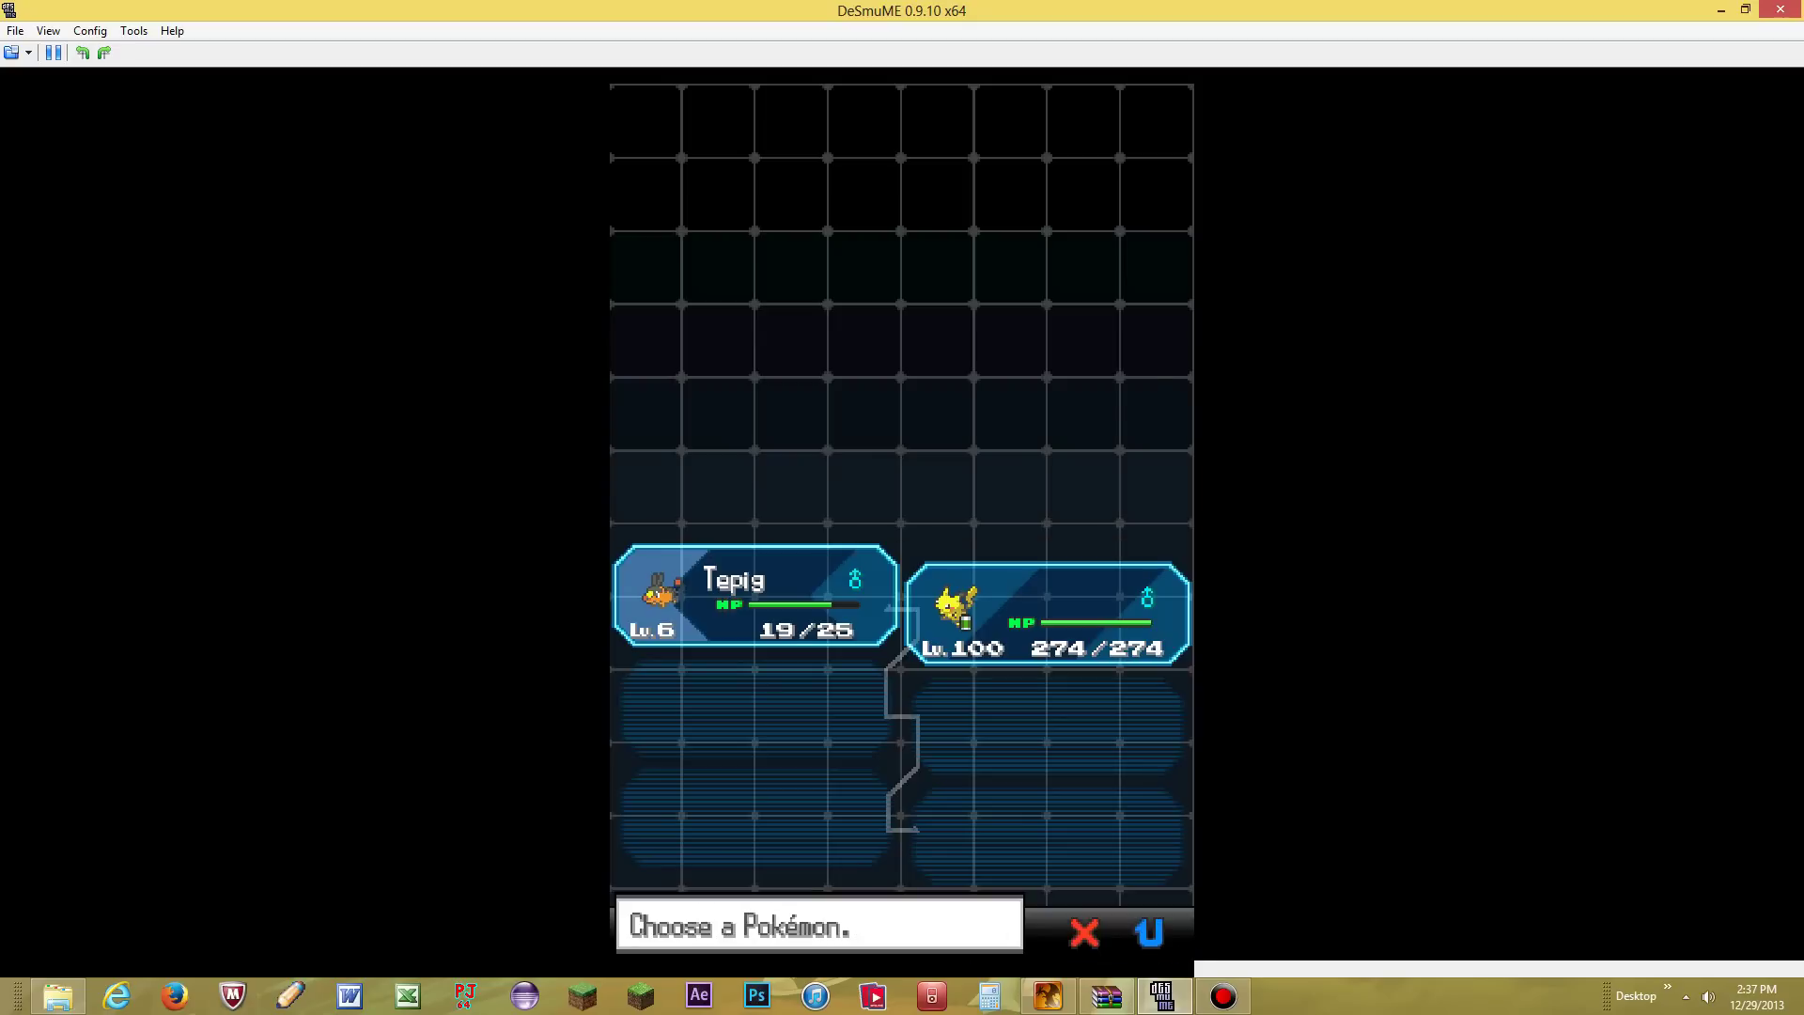
pyautogui.press('x')
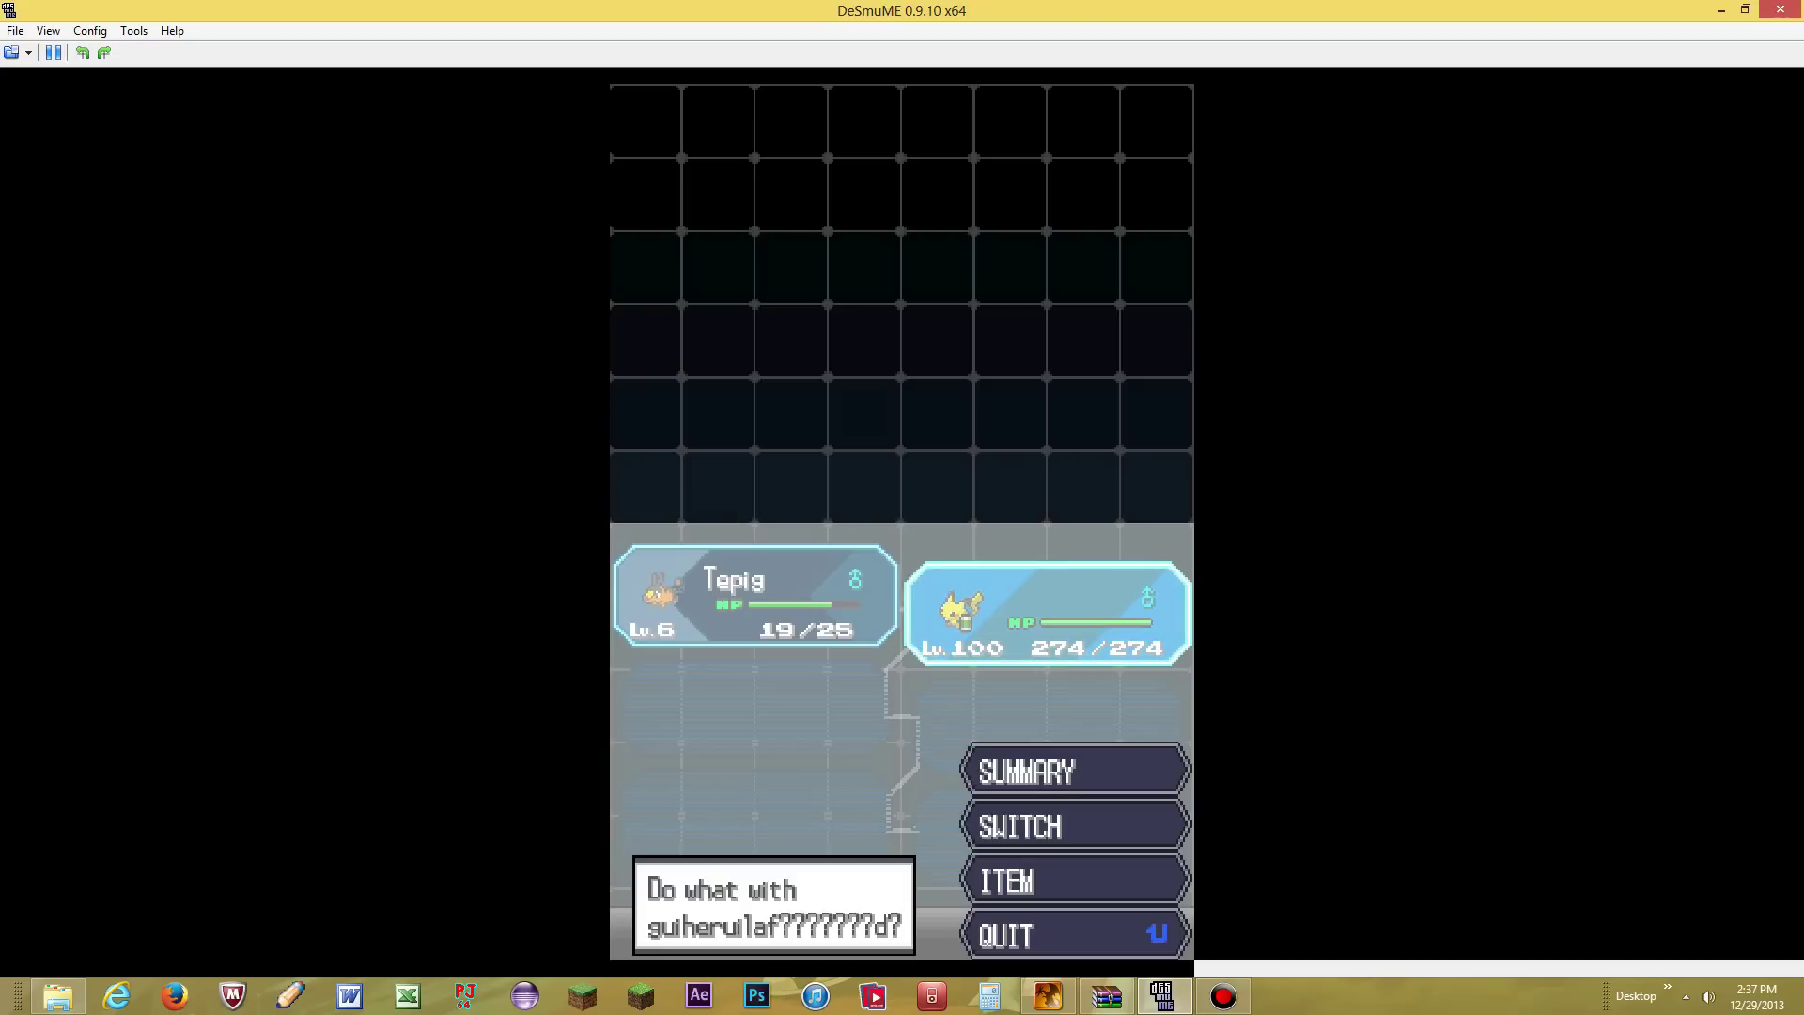
# Step: Switch the Pikachu with Tepig in the party order and leave the party screen
pyautogui.click(1074, 826)
pyautogui.click(754, 595)
pyautogui.press('z')
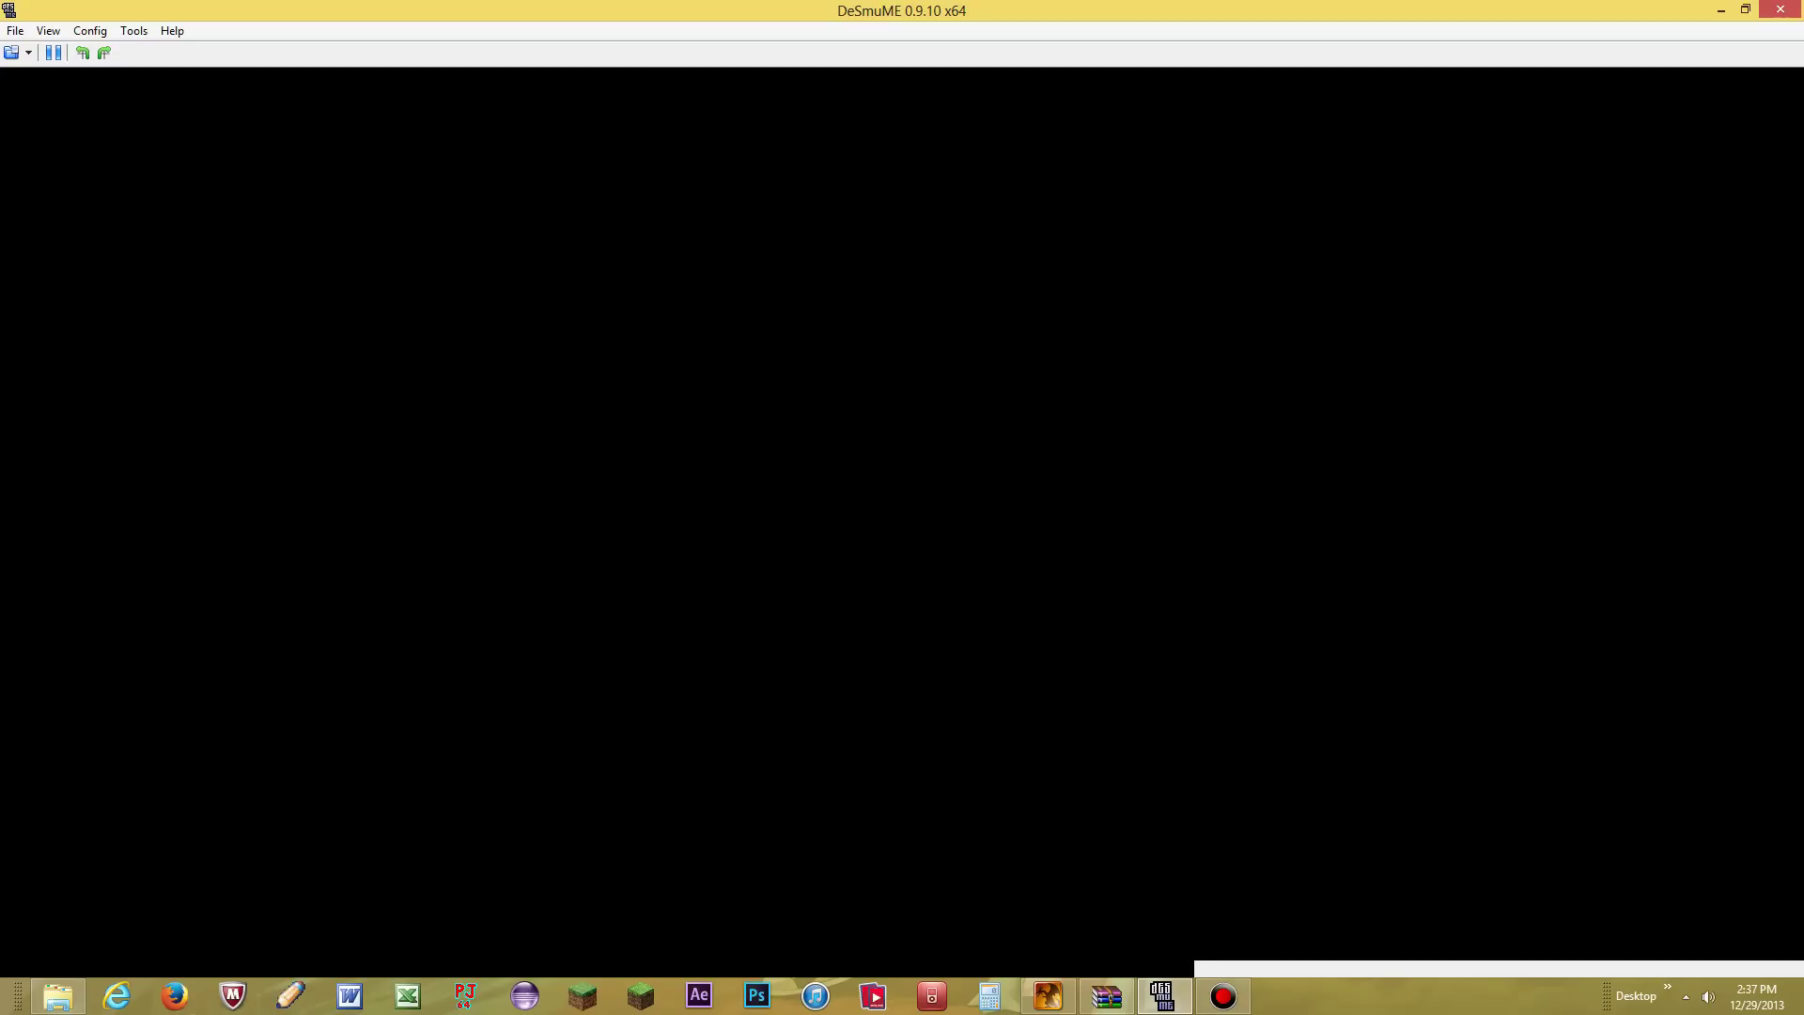
pyautogui.press('z')
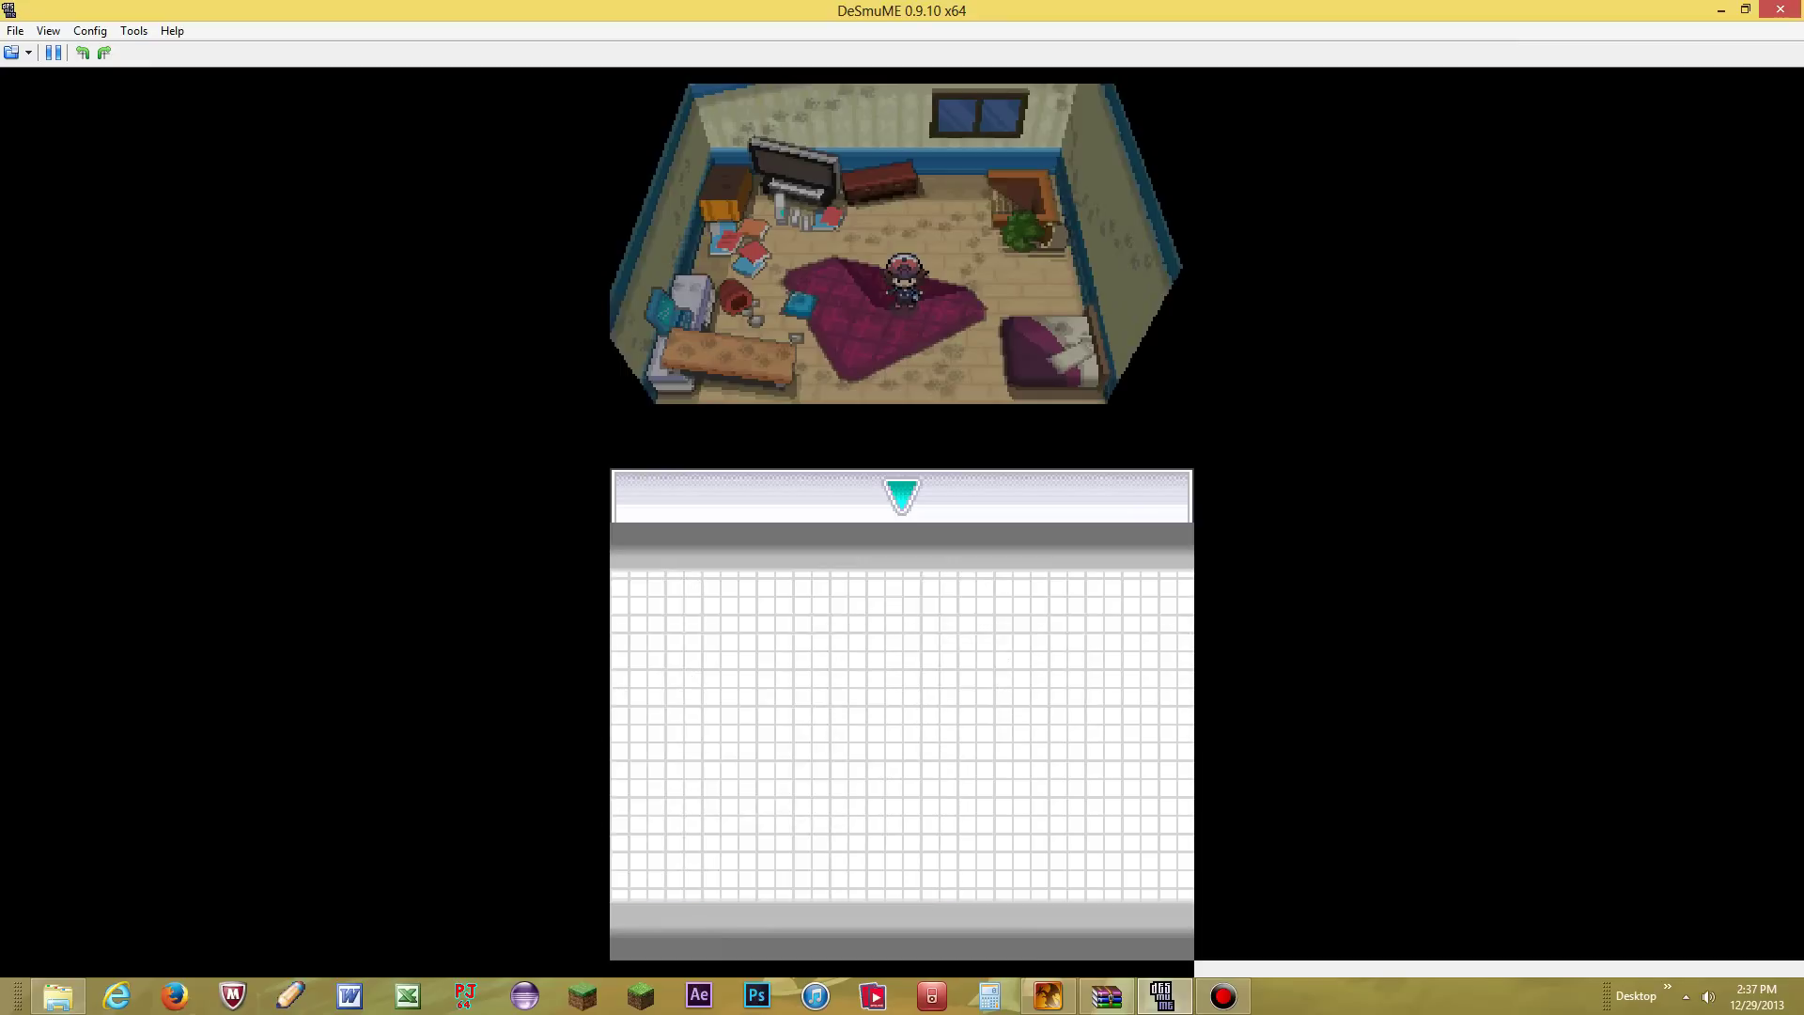
pyautogui.press('Up')
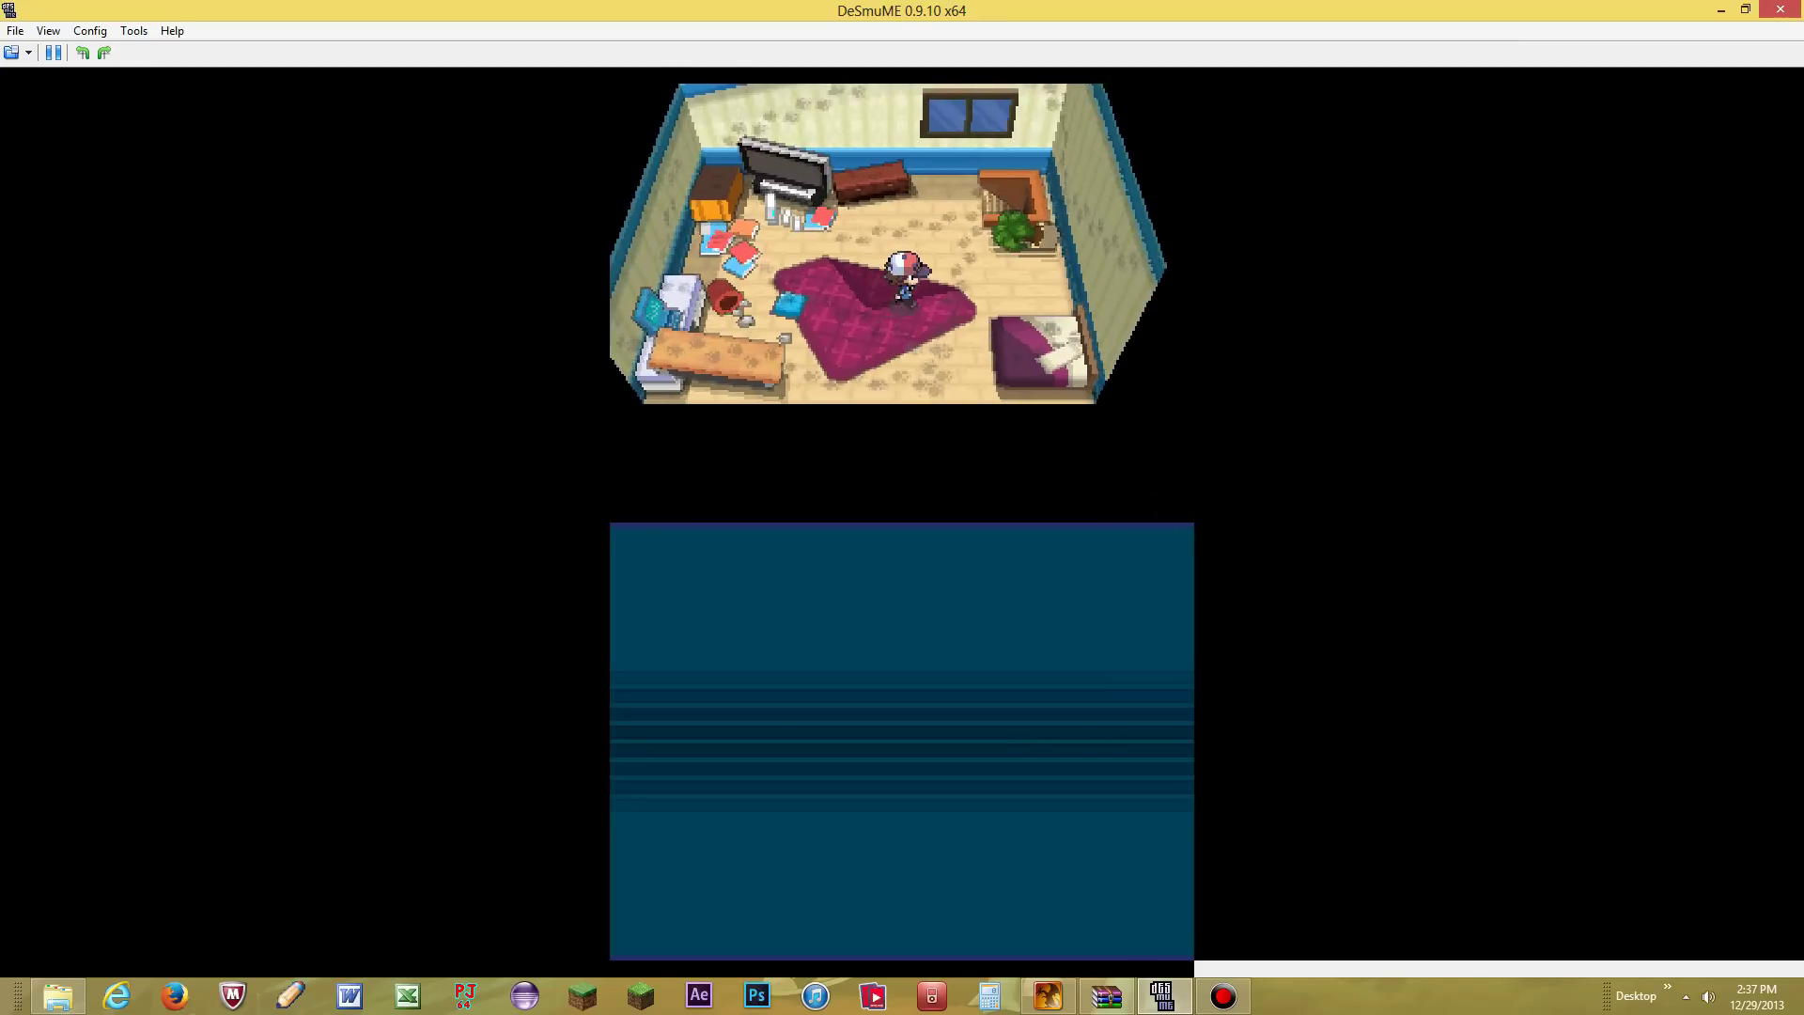
pyautogui.press('Down')
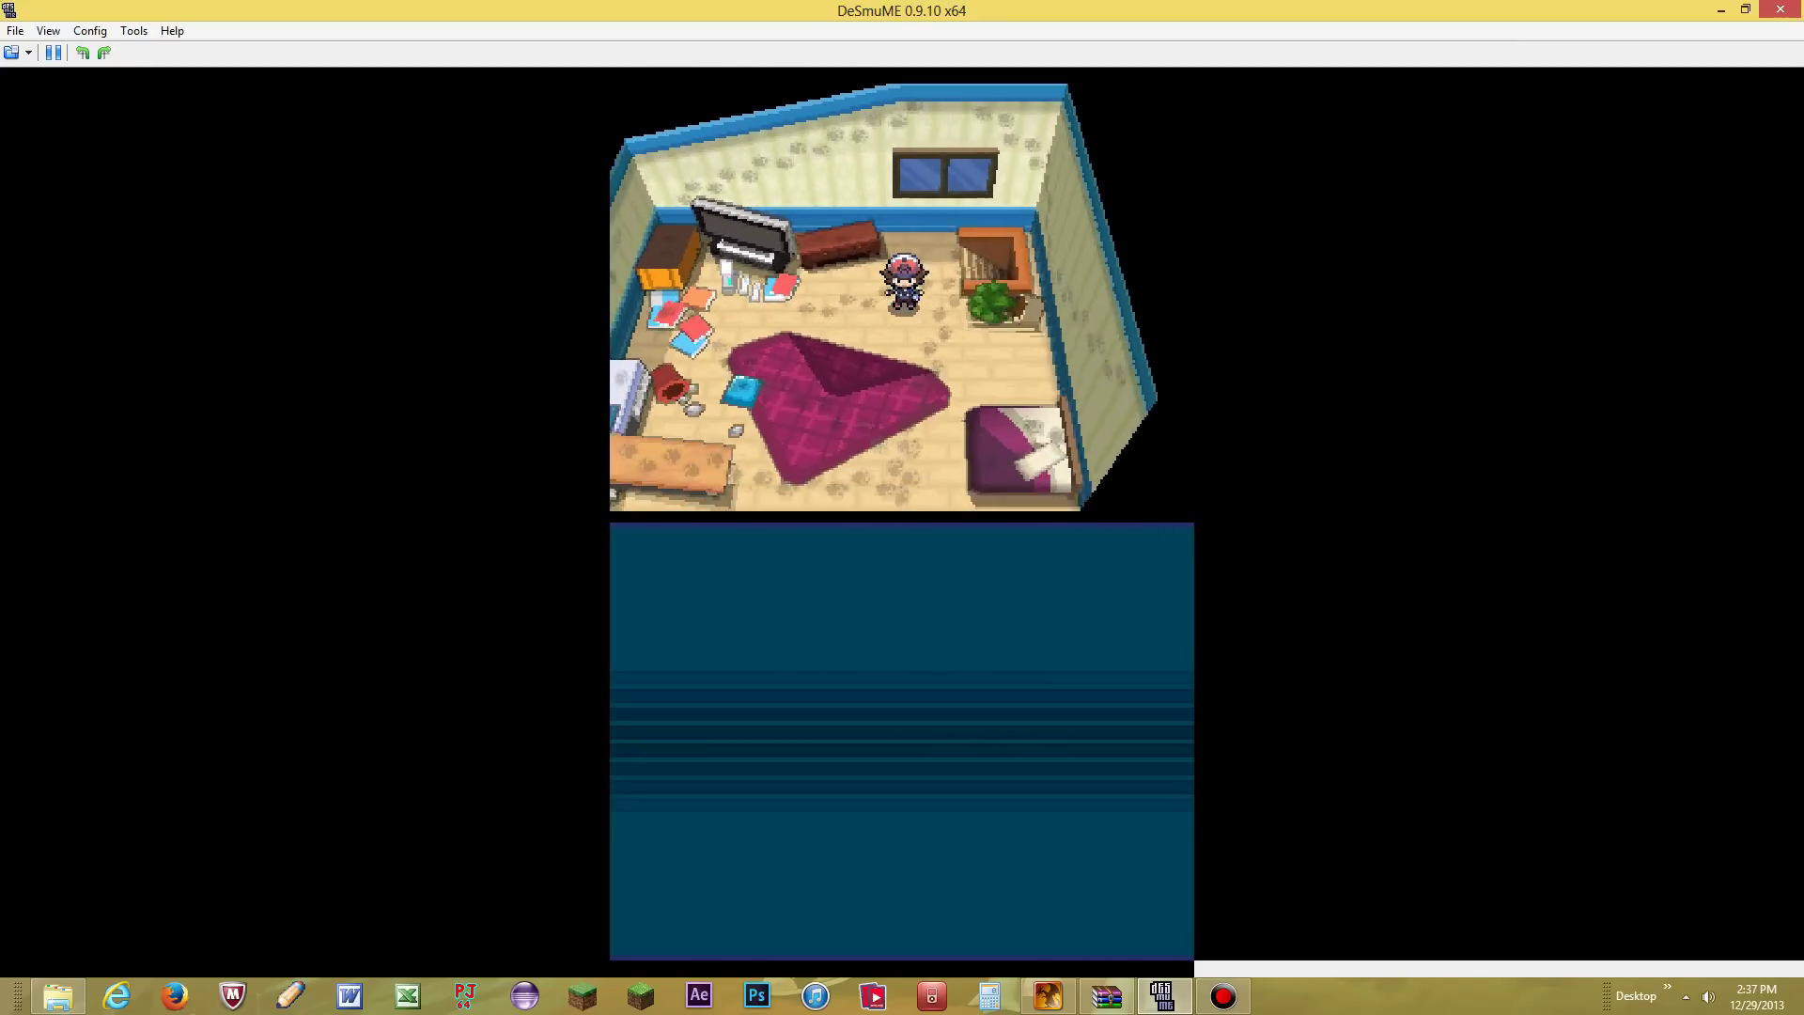
pyautogui.press('Right')
pyautogui.press('Up')
pyautogui.press('Left')
pyautogui.press('Right')
pyautogui.press('x')
pyautogui.press('x')
pyautogui.press('Left')
pyautogui.press('Up')
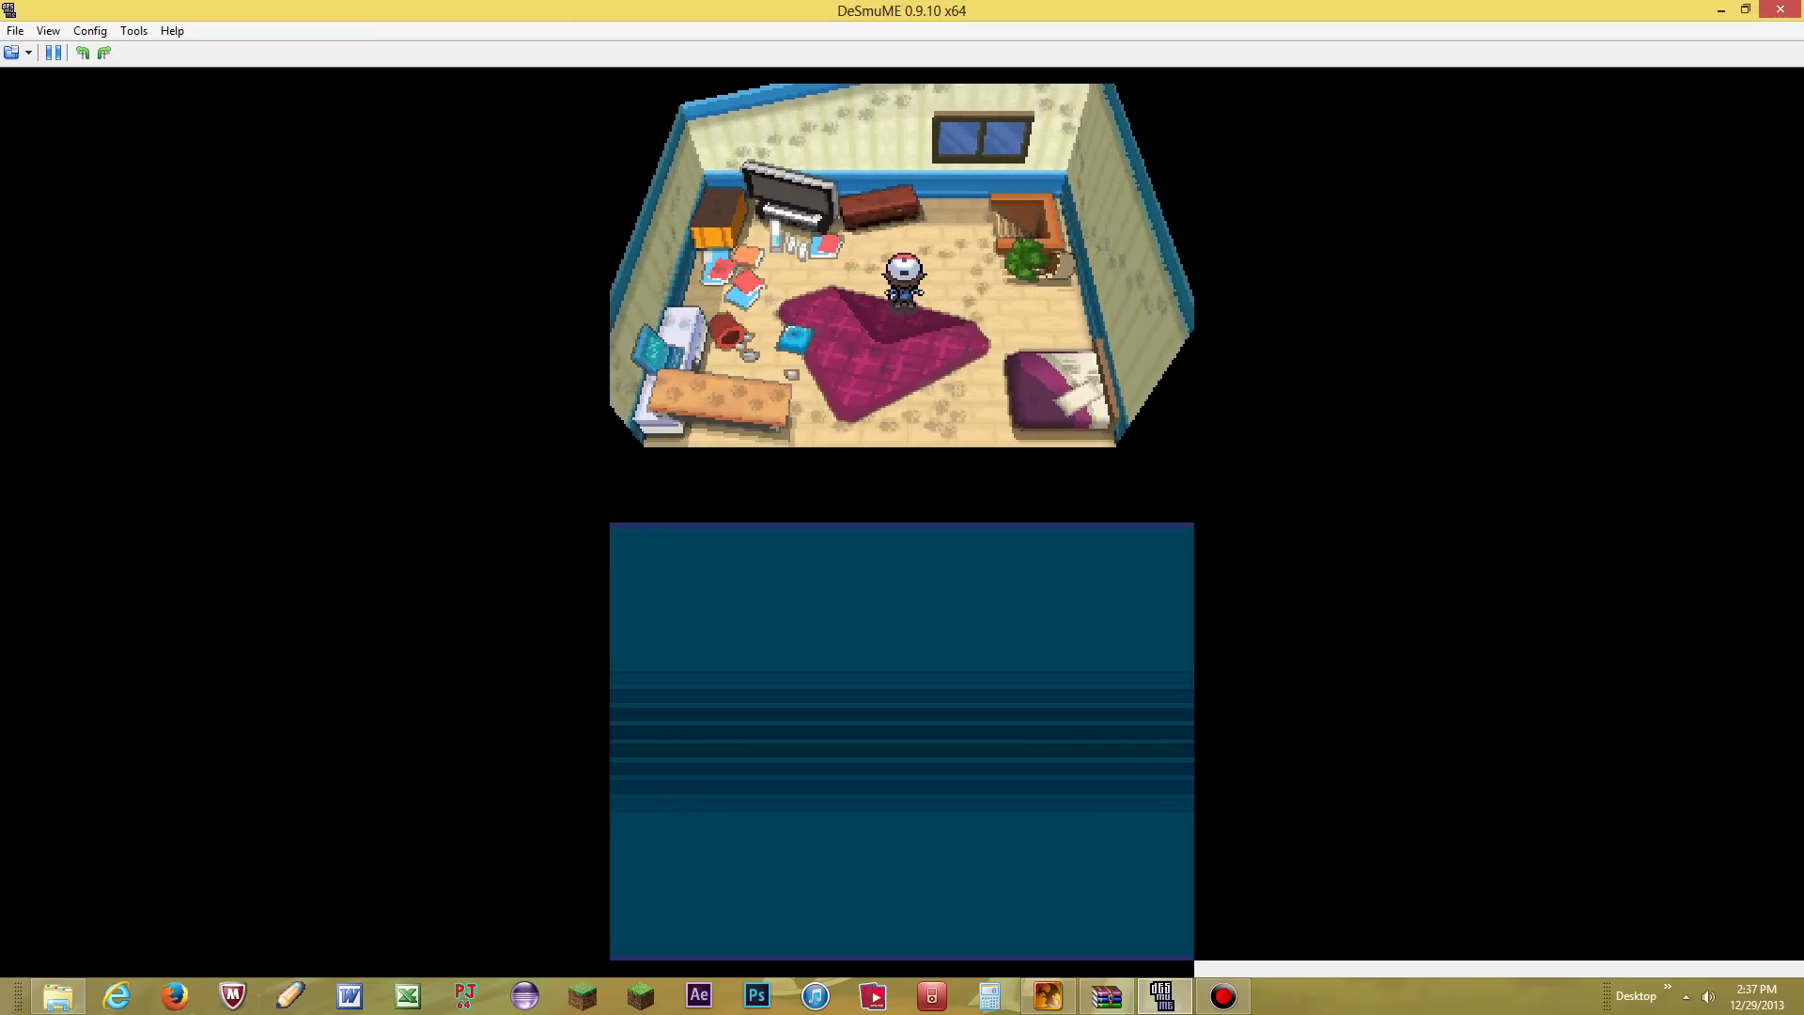